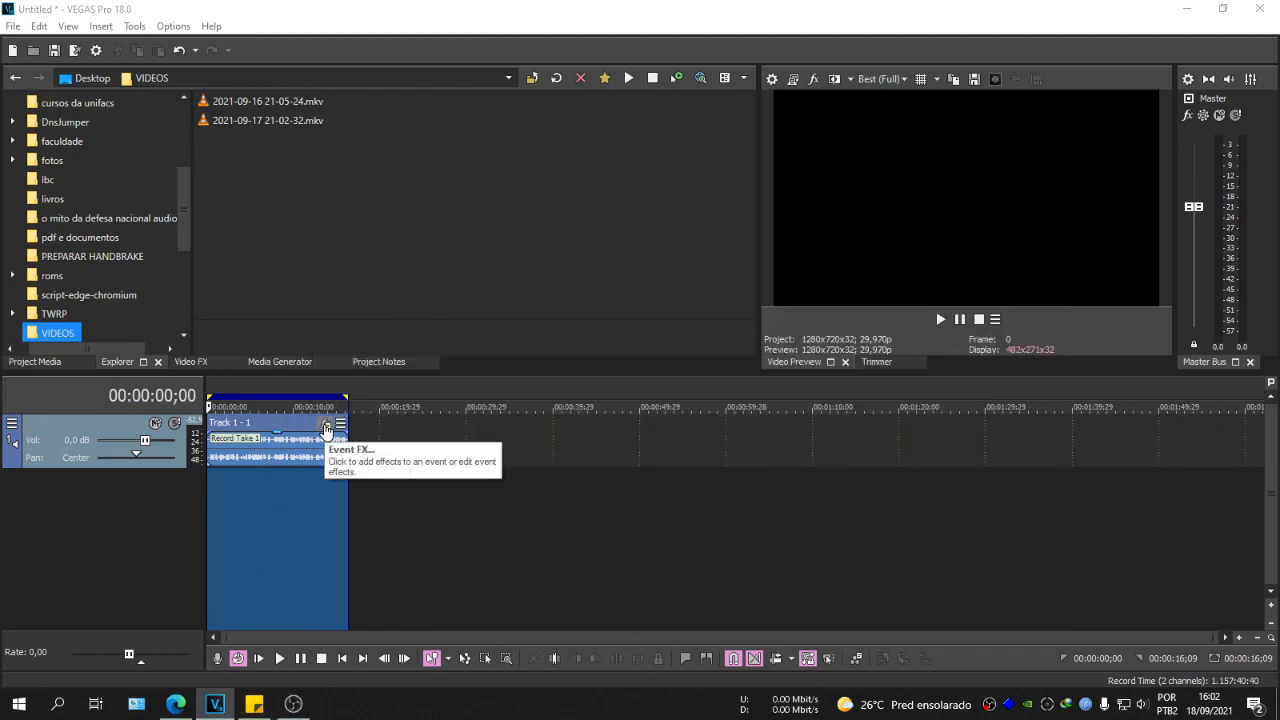
Load the Gullfoss VST plug-in on the Track 1 audio event, look at its interface and close the effects window
click(326, 428)
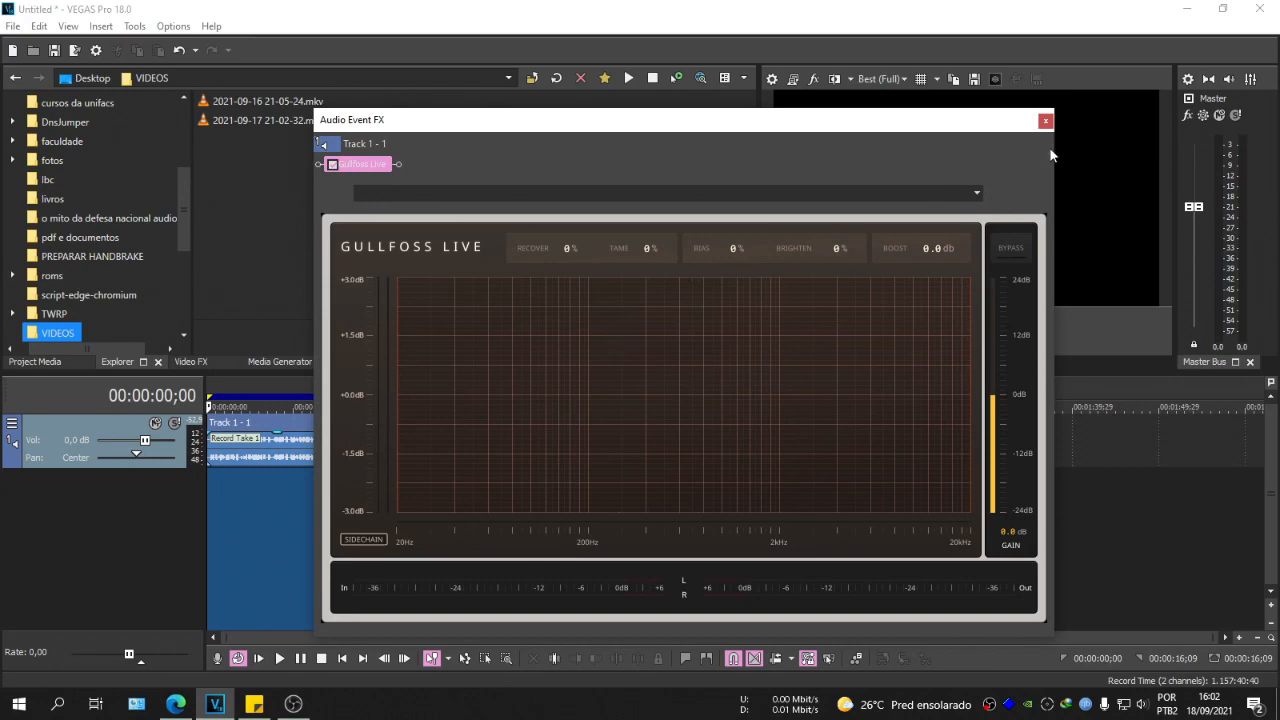
click(1045, 120)
click(326, 426)
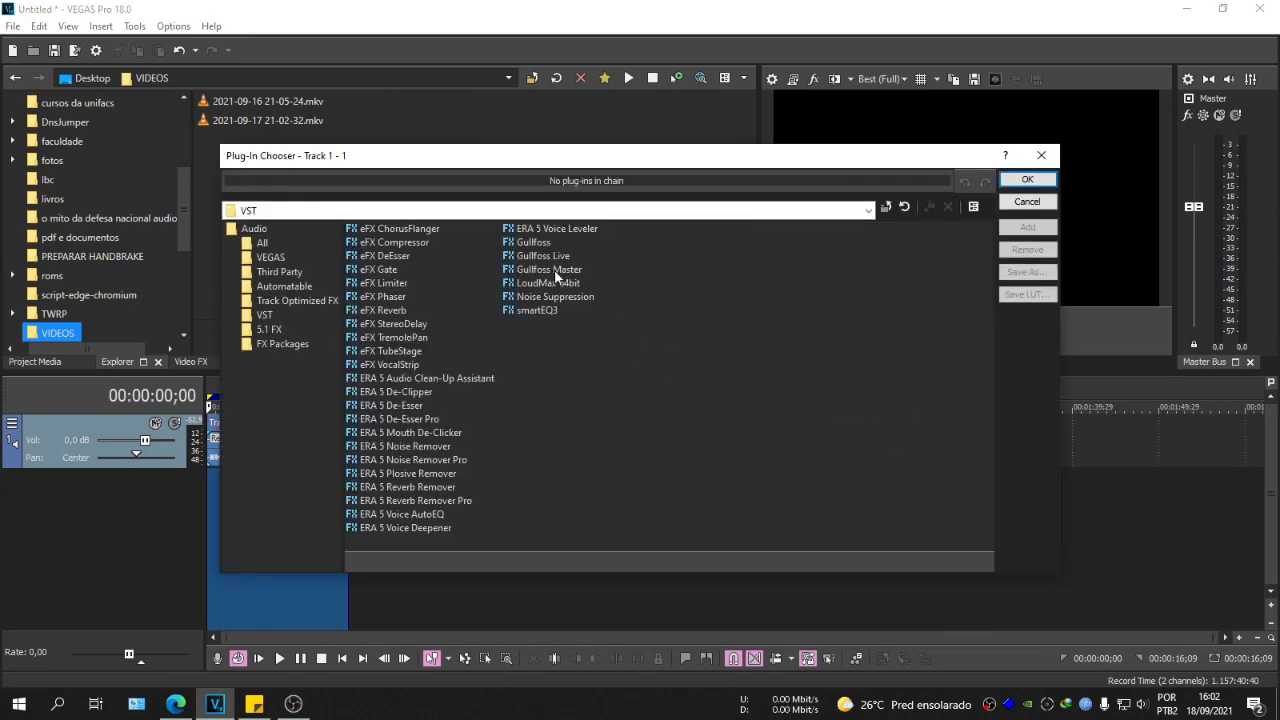
click(533, 242)
click(1027, 227)
click(1027, 179)
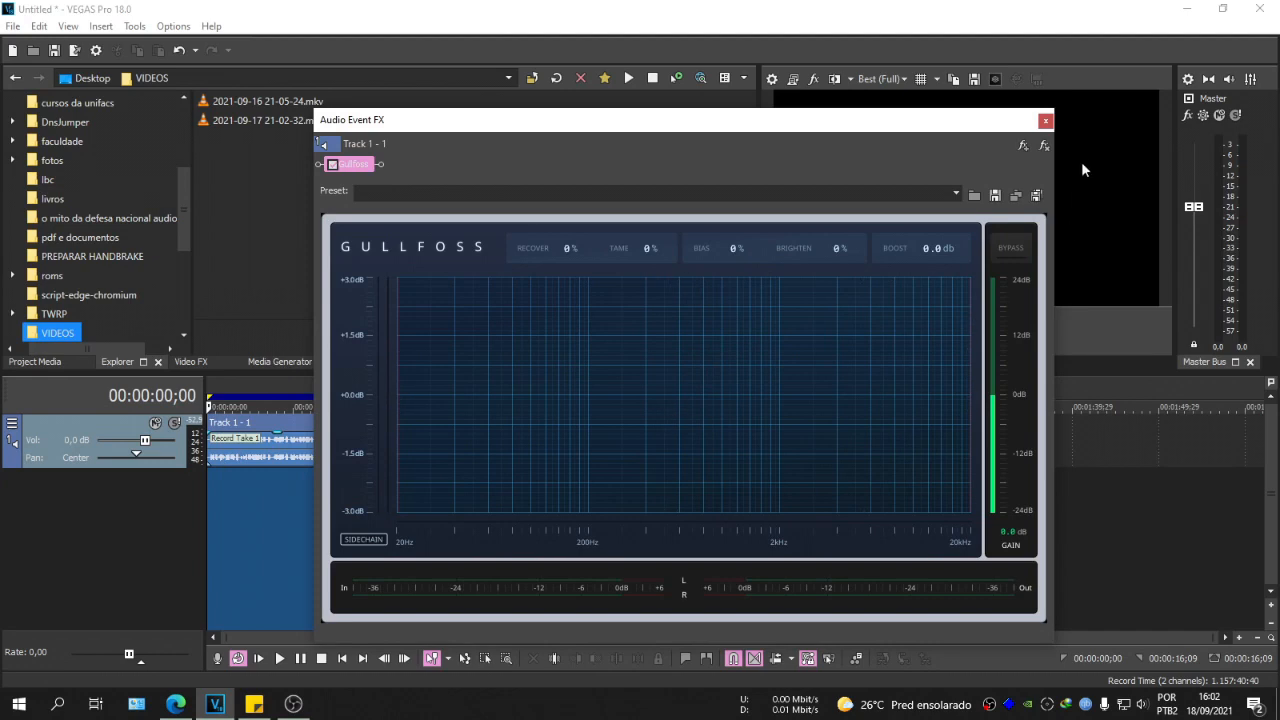
click(1046, 120)
click(323, 433)
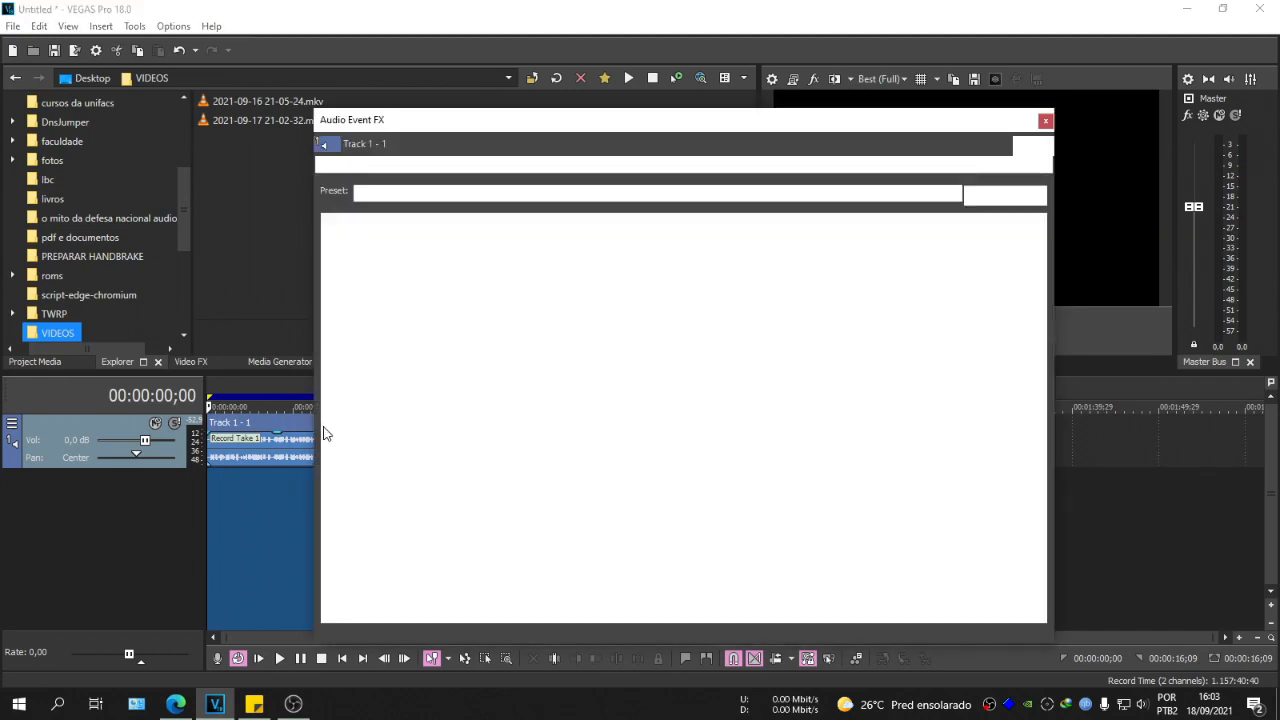
click(1046, 120)
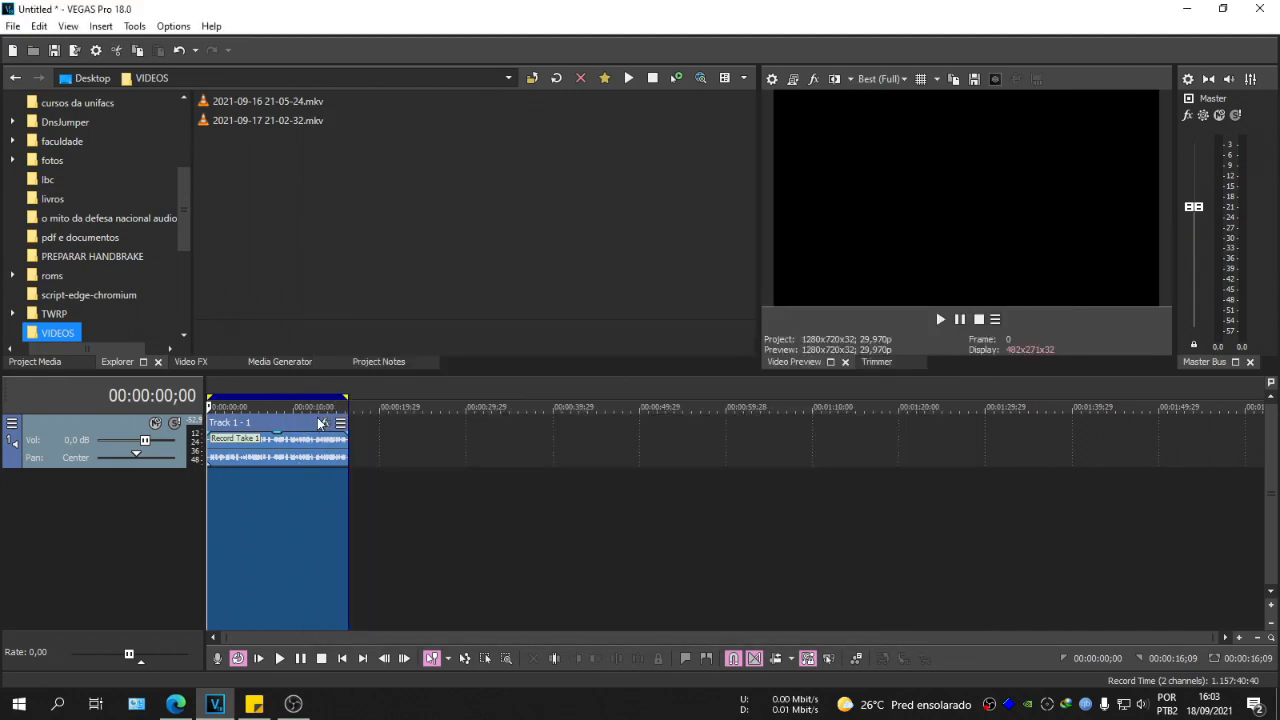
Add the Gullfoss Live VST plug-in to the Track 1 audio event's effects chain
click(320, 423)
click(543, 256)
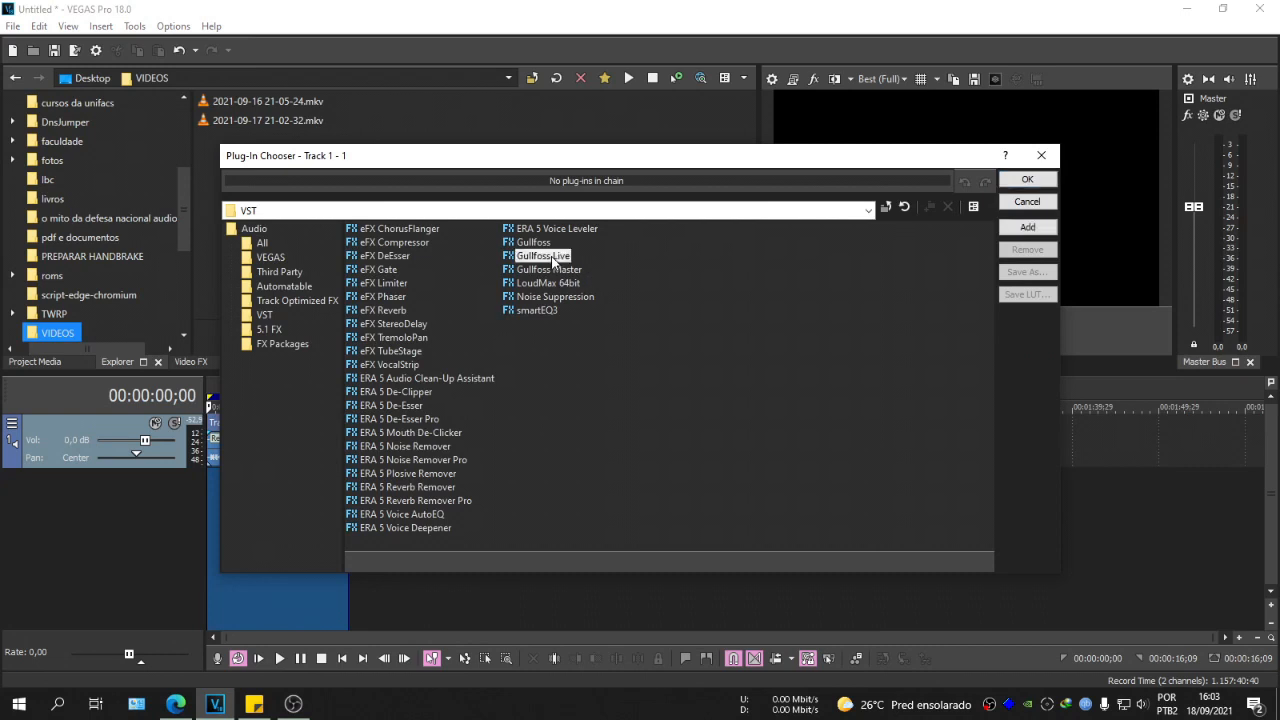
click(1027, 227)
click(1027, 179)
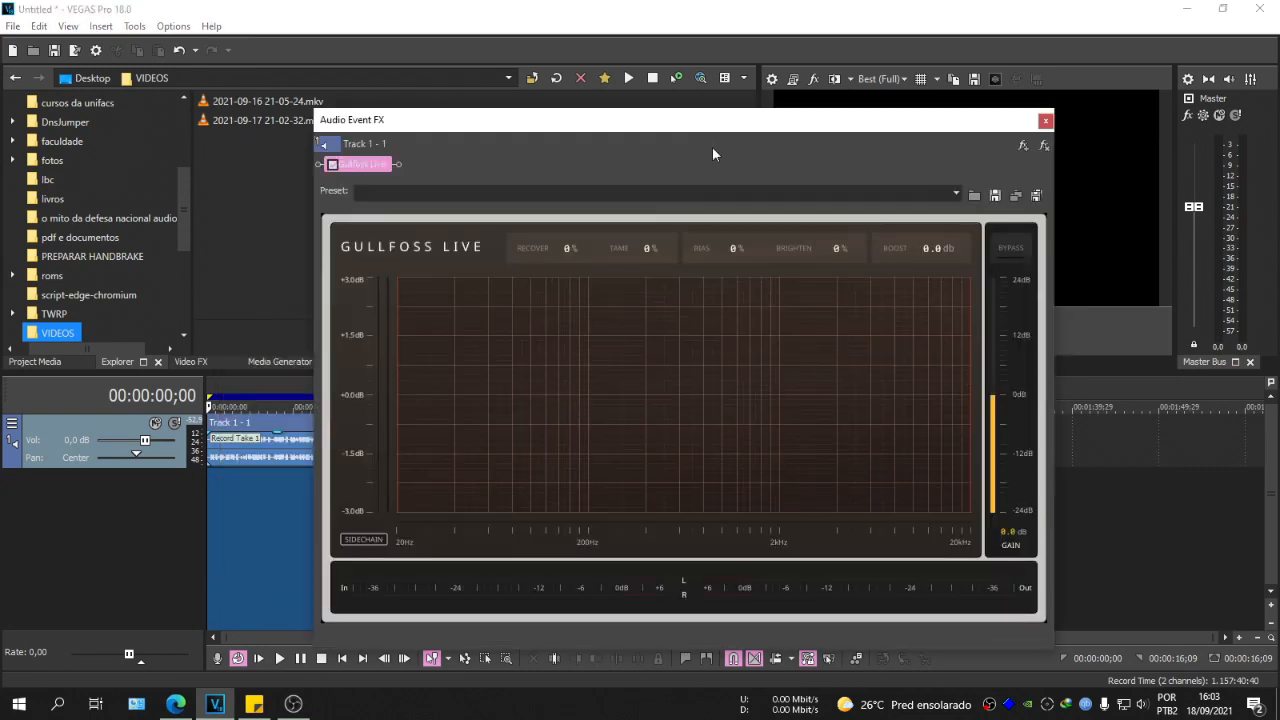
drag(686, 134, 635, 132)
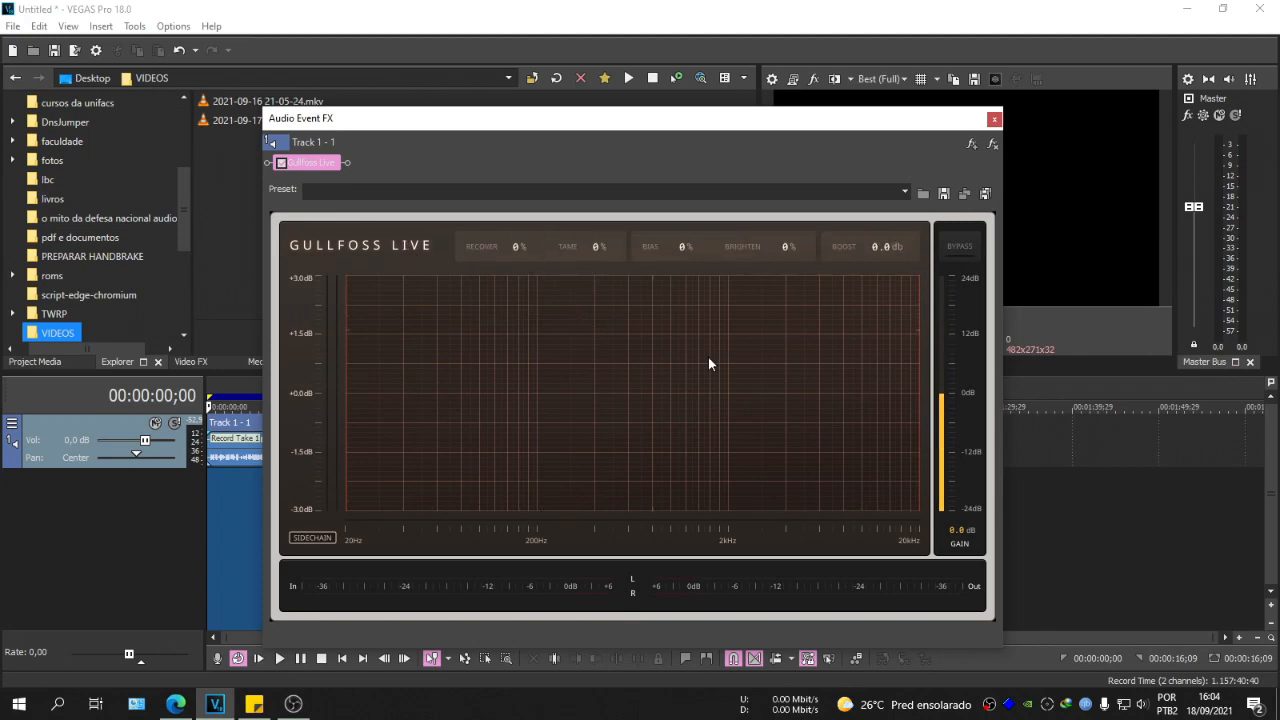
Set the Default Scale in the Gullfoss Live settings to 24dB
click(351, 243)
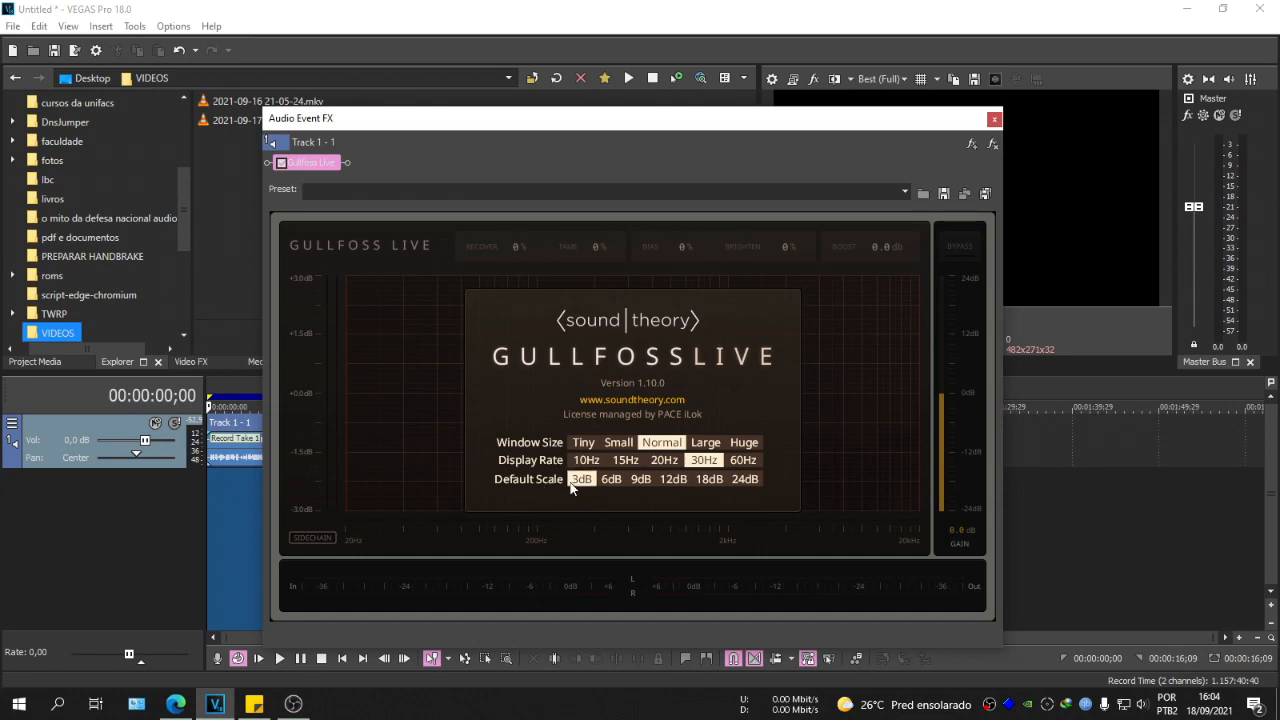
click(843, 324)
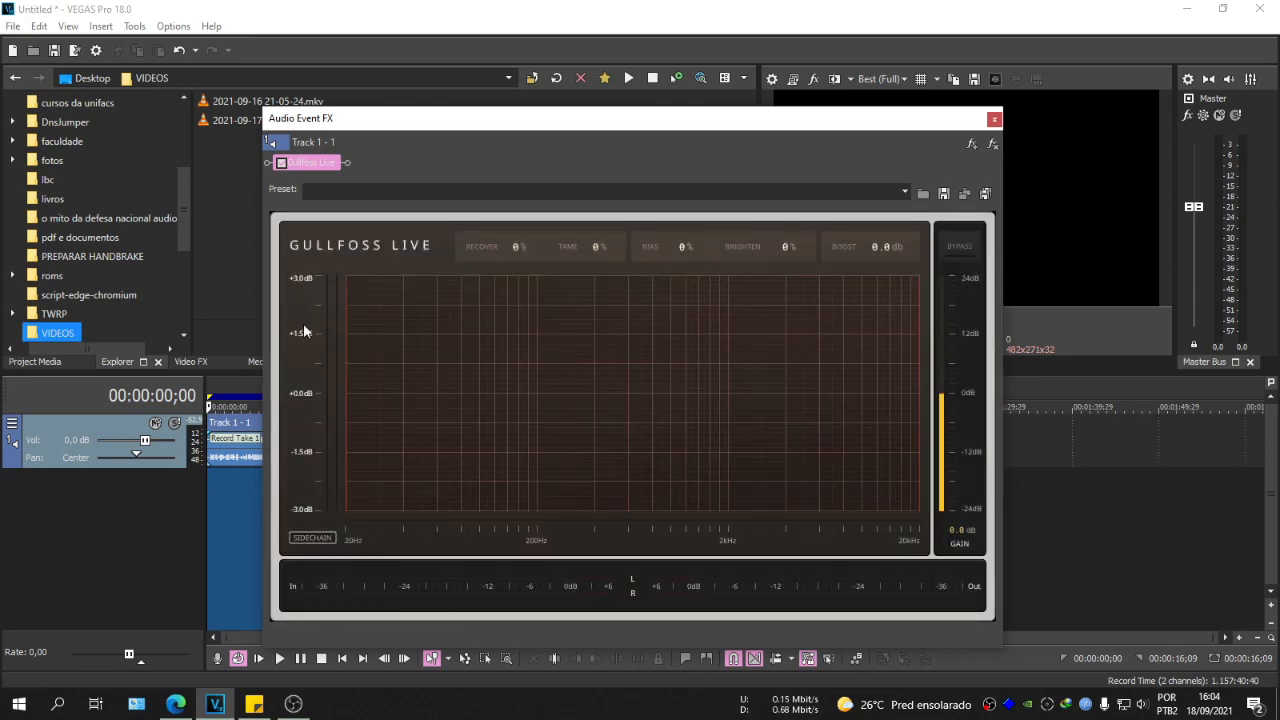
click(377, 244)
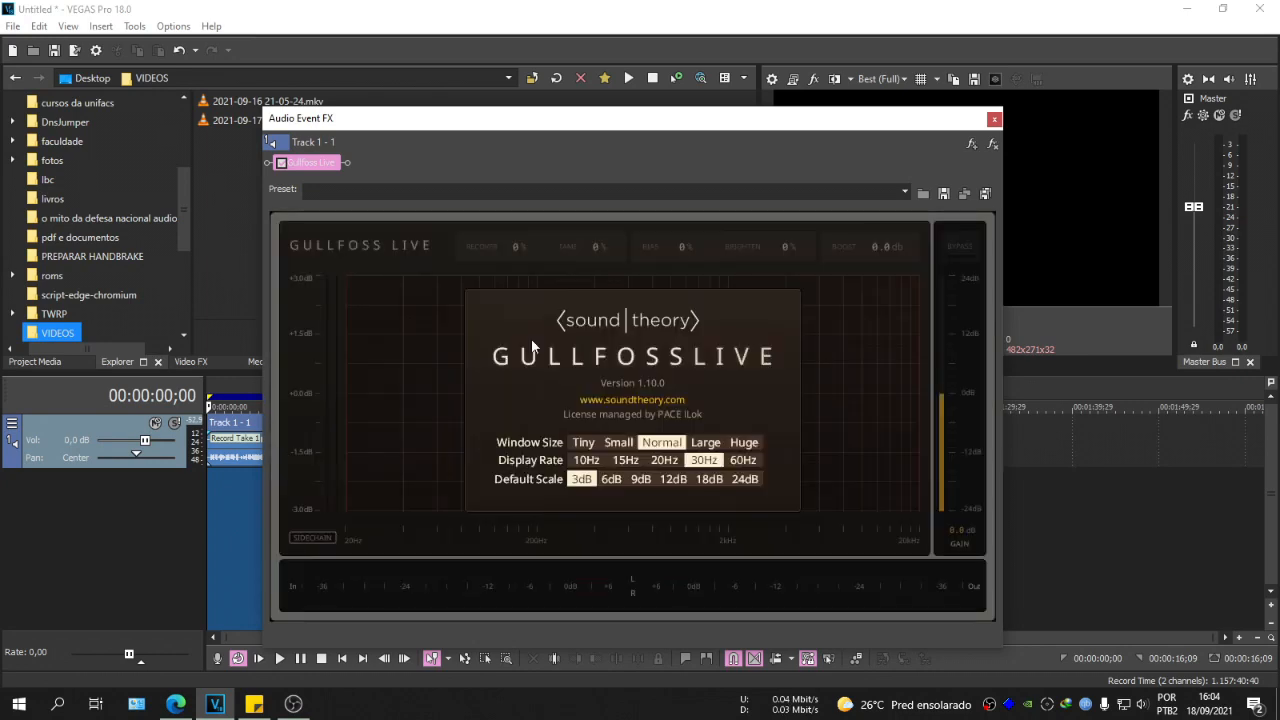
click(610, 479)
click(652, 478)
click(707, 478)
click(740, 478)
click(837, 410)
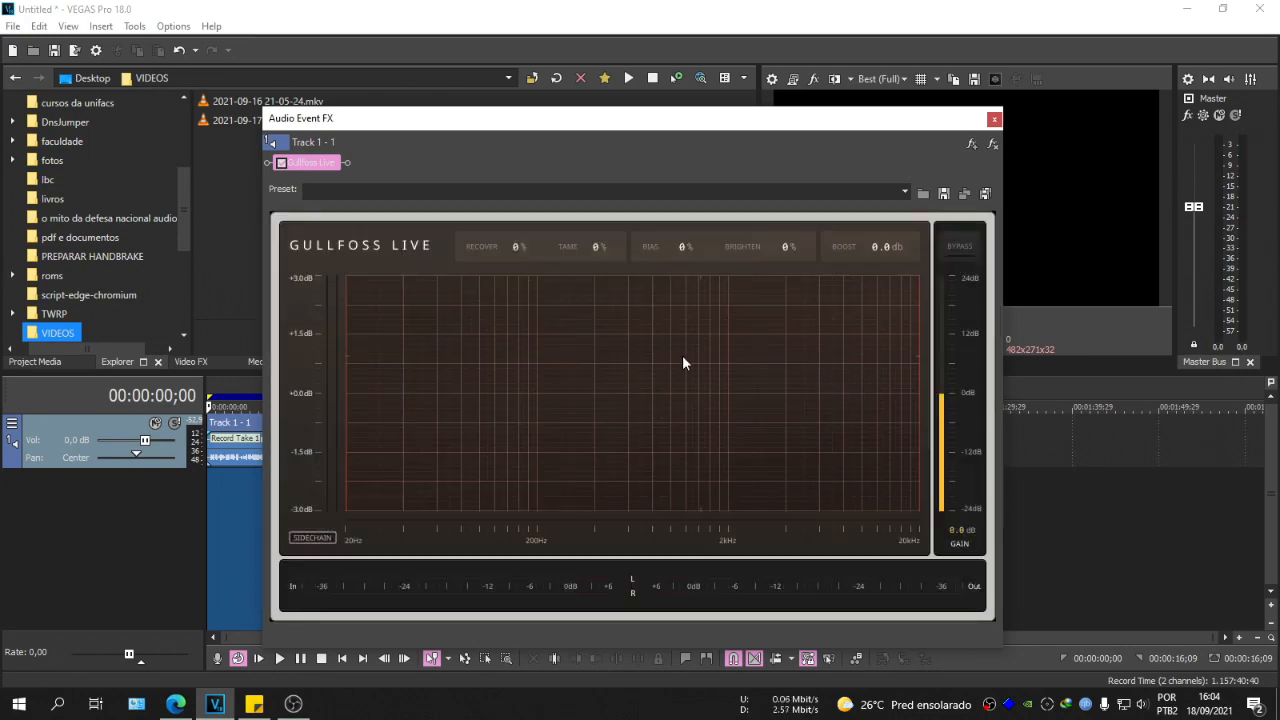
Check the Default Scale option in the plug-in's settings against the graph's decibel scale
click(322, 272)
click(847, 395)
mouse_move(304, 302)
mouse_down()
mouse_move(303, 371)
mouse_move(305, 316)
mouse_up()
drag(305, 374, 315, 243)
click(315, 243)
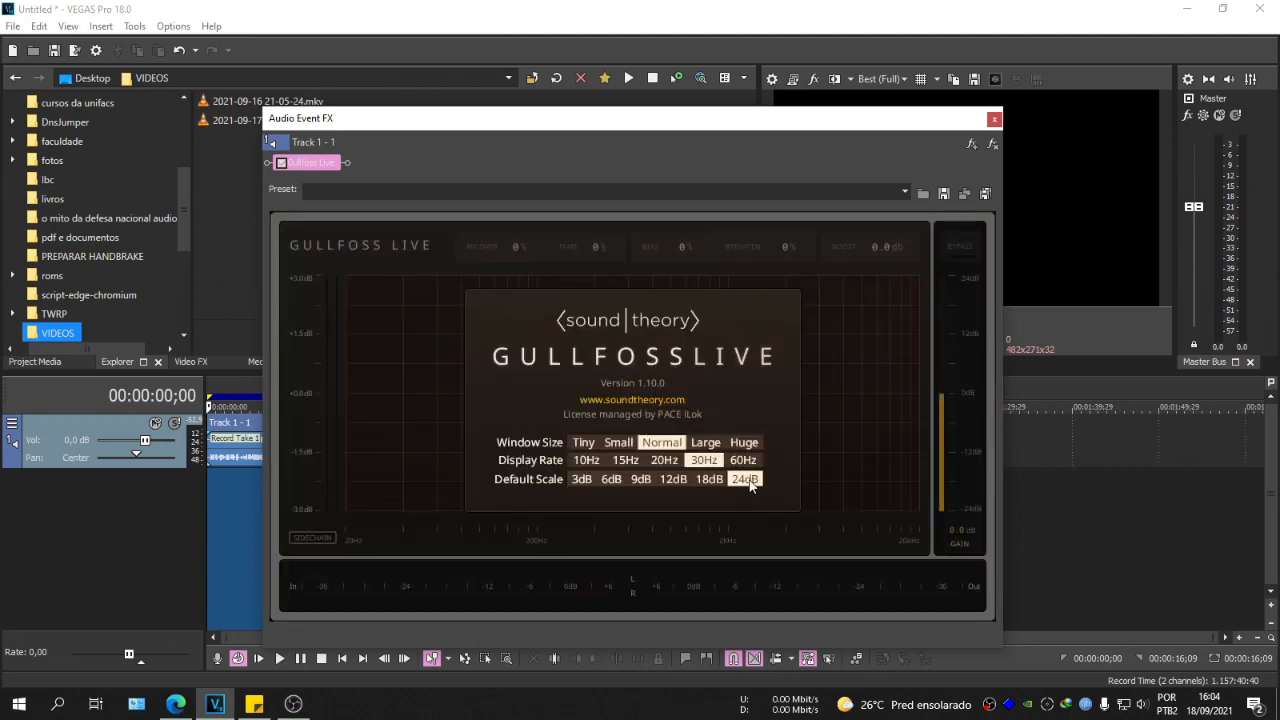
click(844, 453)
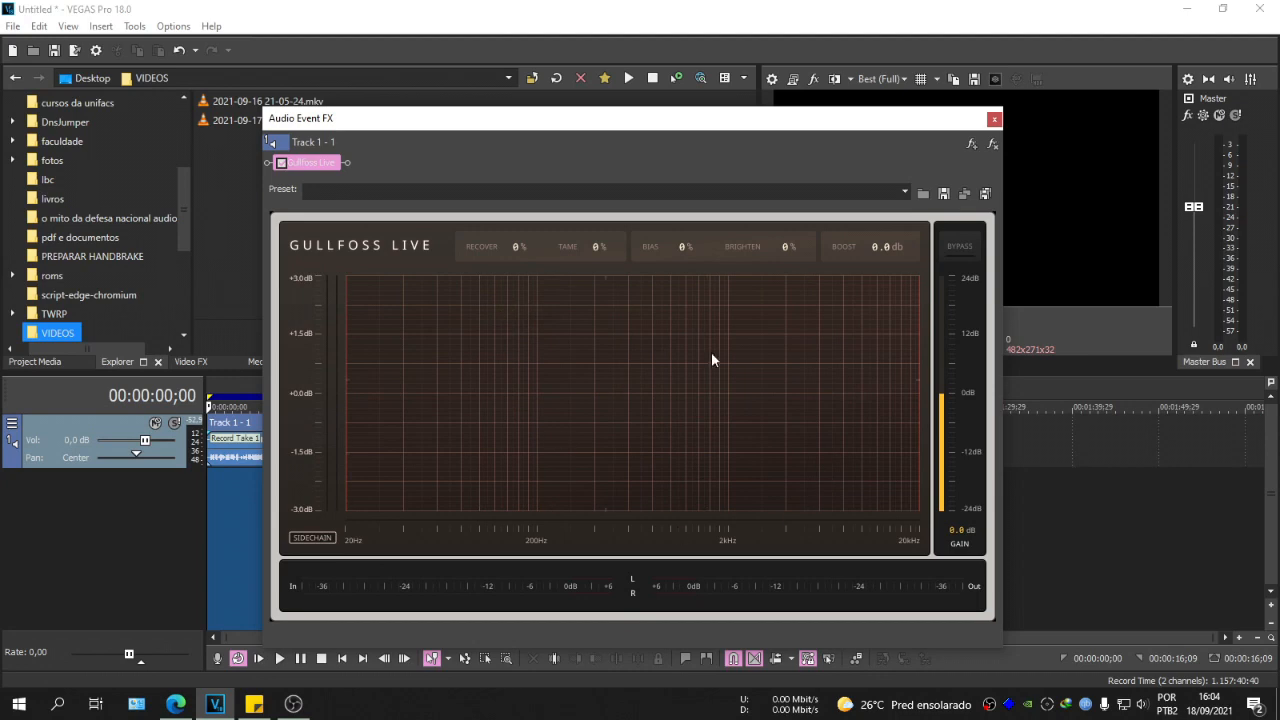
drag(635, 126, 678, 126)
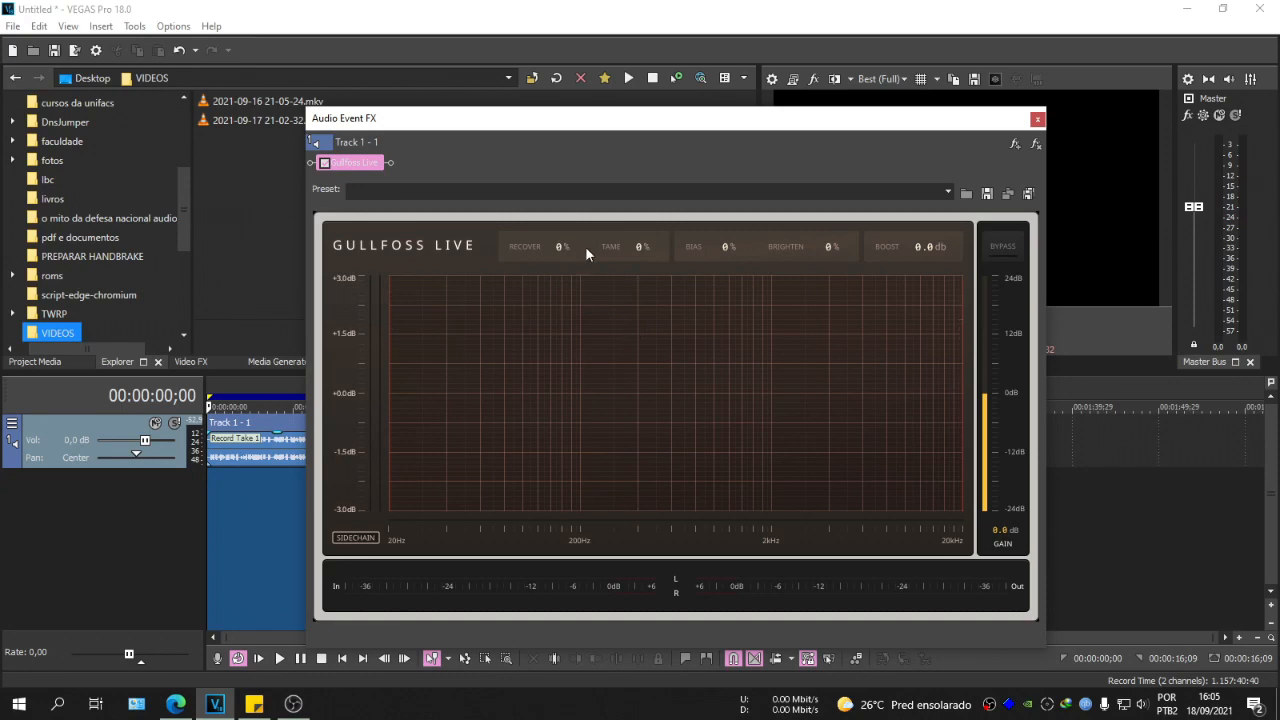
drag(523, 251, 556, 252)
drag(494, 120, 573, 114)
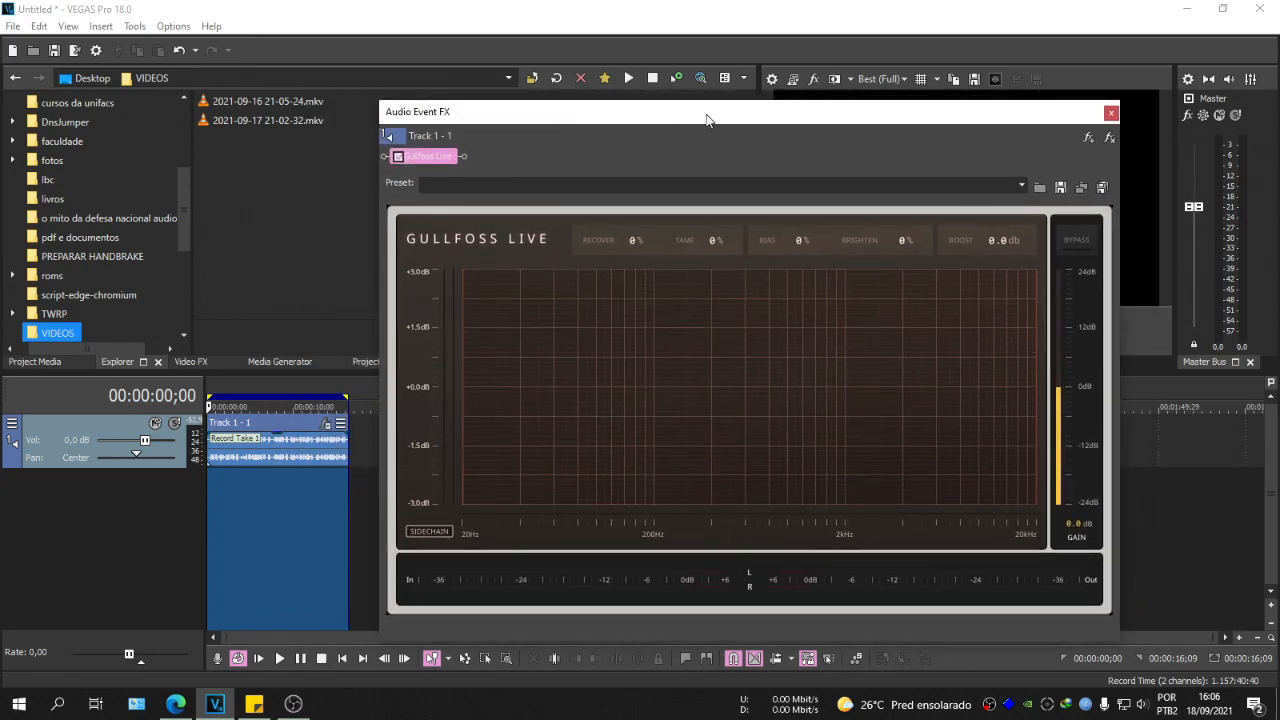
drag(700, 117, 688, 117)
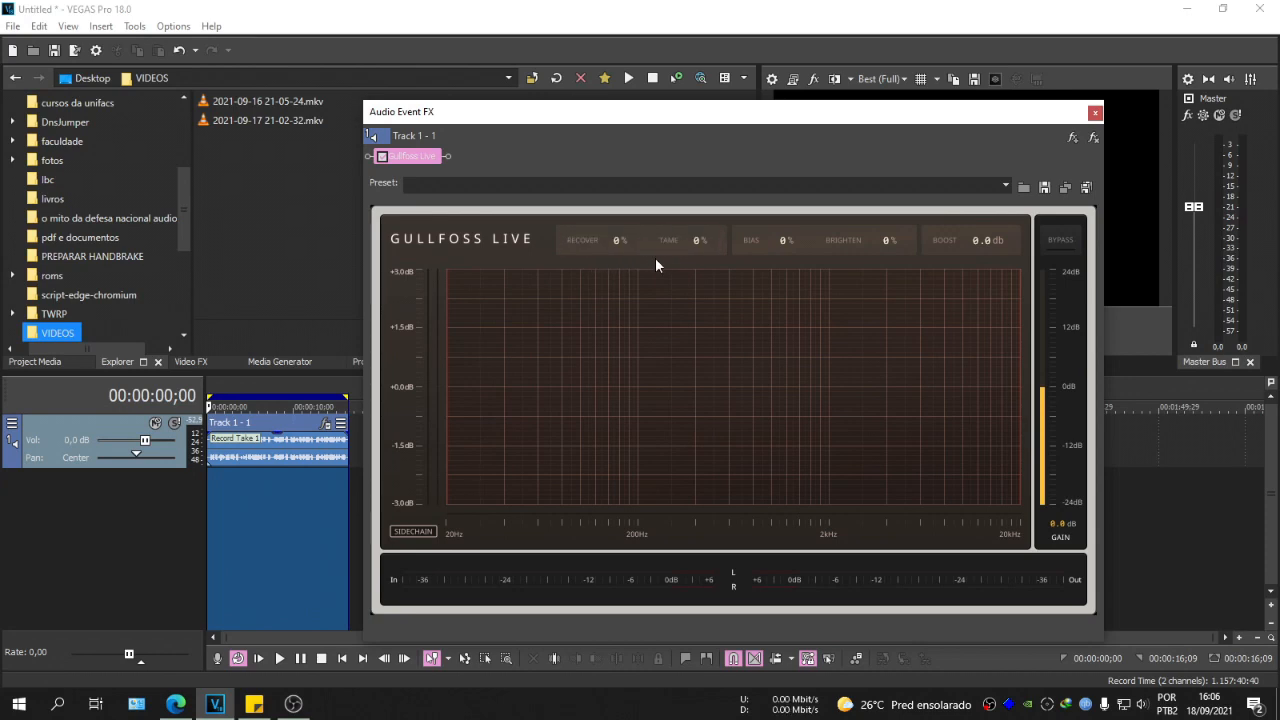
Try out different Recover and Tame amounts and return both to 0%
drag(565, 250, 576, 112)
drag(689, 254, 701, 180)
drag(600, 246, 612, 322)
drag(694, 254, 691, 211)
drag(694, 248, 689, 368)
drag(591, 249, 616, 322)
Try out different Bias and Brighten amounts and return both to 0%
drag(790, 234, 886, 184)
drag(778, 241, 769, 406)
drag(779, 241, 781, 292)
drag(789, 243, 829, 185)
drag(768, 246, 842, 212)
drag(884, 240, 866, 309)
drag(873, 252, 893, 219)
drag(884, 243, 906, 323)
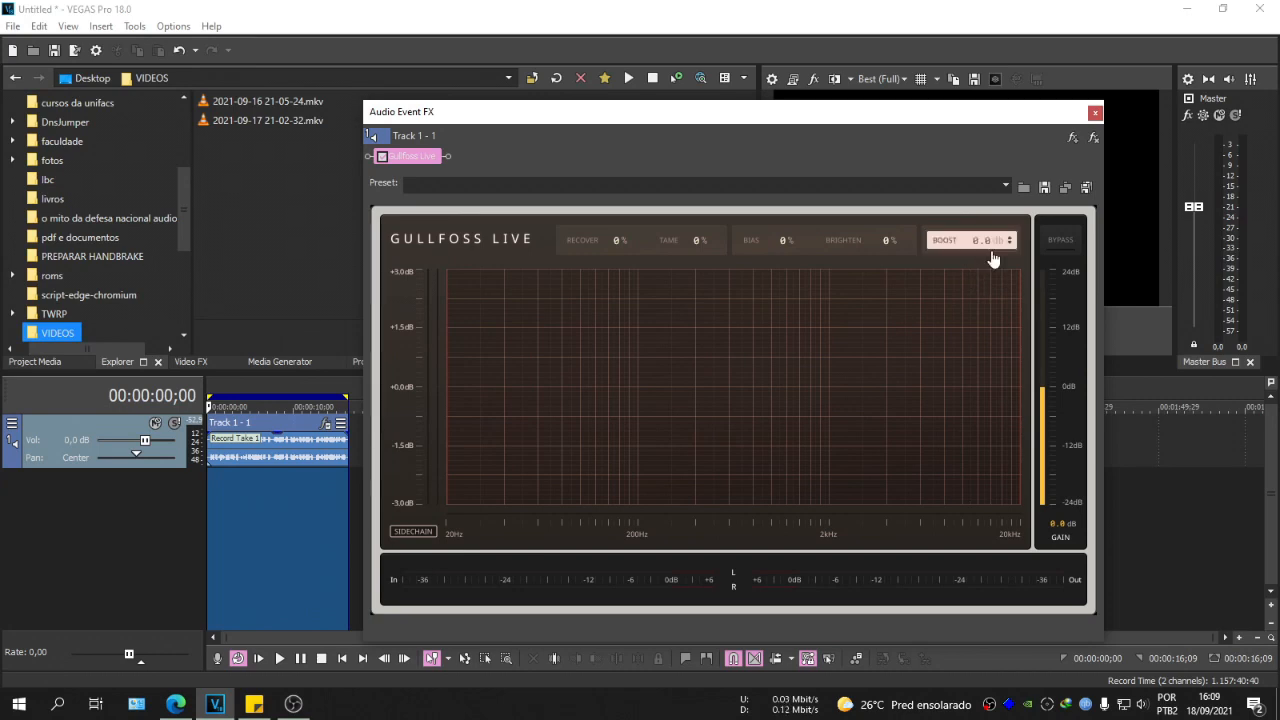
Try out different Boost levels and return Boost to 0.0 dB
drag(993, 259, 1011, 217)
drag(993, 254, 990, 368)
mouse_move(985, 243)
mouse_down()
mouse_move(1014, 229)
mouse_move(997, 255)
mouse_up()
mouse_move(986, 255)
mouse_down()
mouse_move(1028, 214)
mouse_move(986, 246)
mouse_move(1006, 240)
mouse_up()
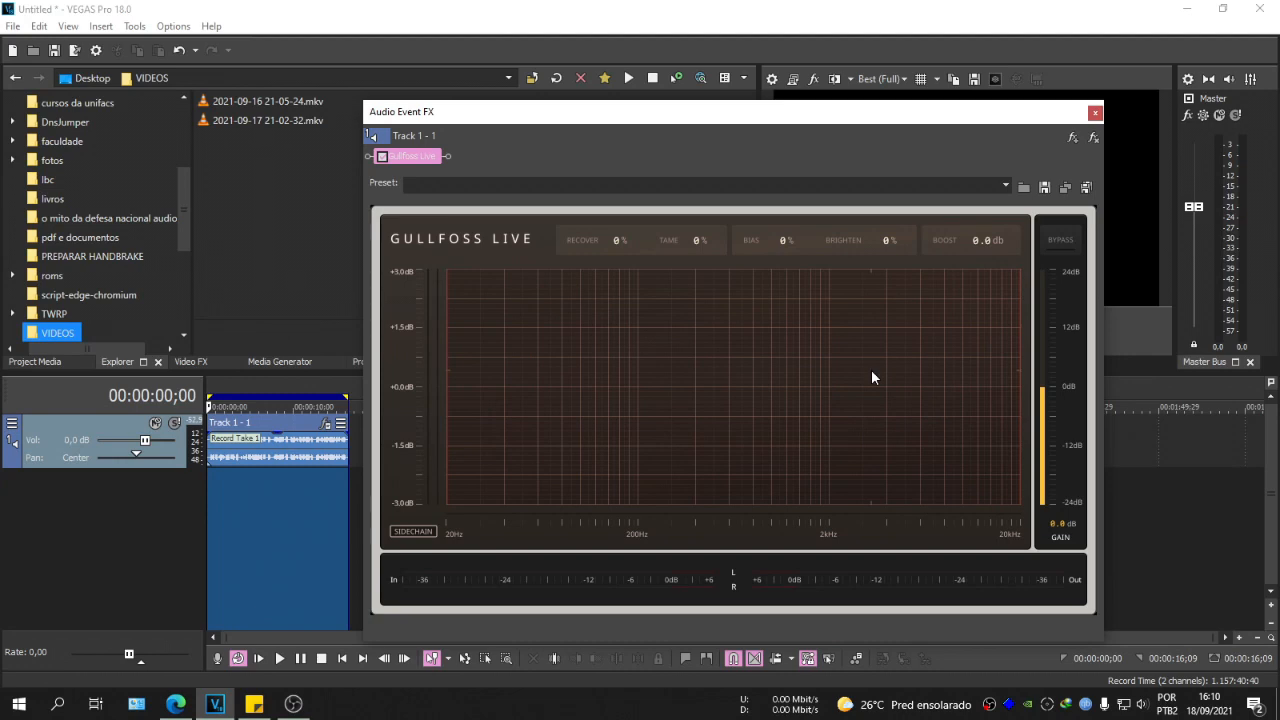
drag(979, 251, 1027, 222)
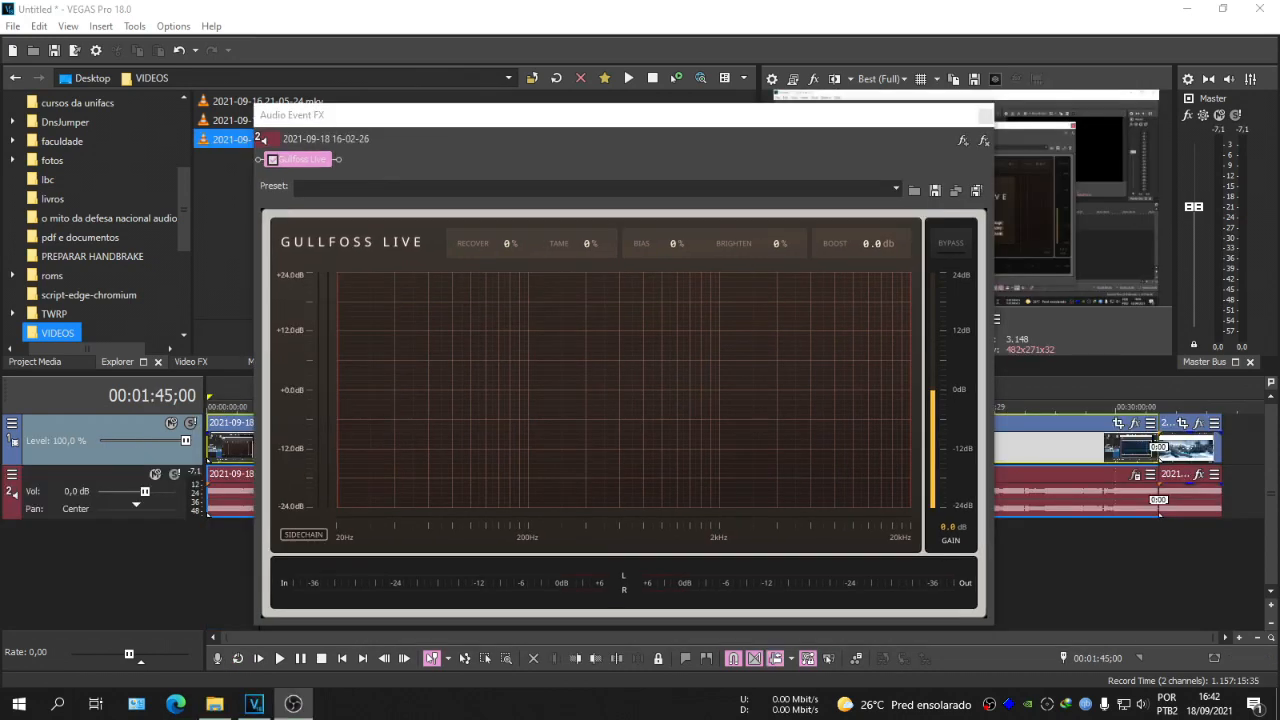
Narrow the processed frequency range by moving the graph's low and high limits inward from 20Hz and 20kHz, and adjust both limits
drag(341, 371, 462, 371)
drag(896, 358, 781, 355)
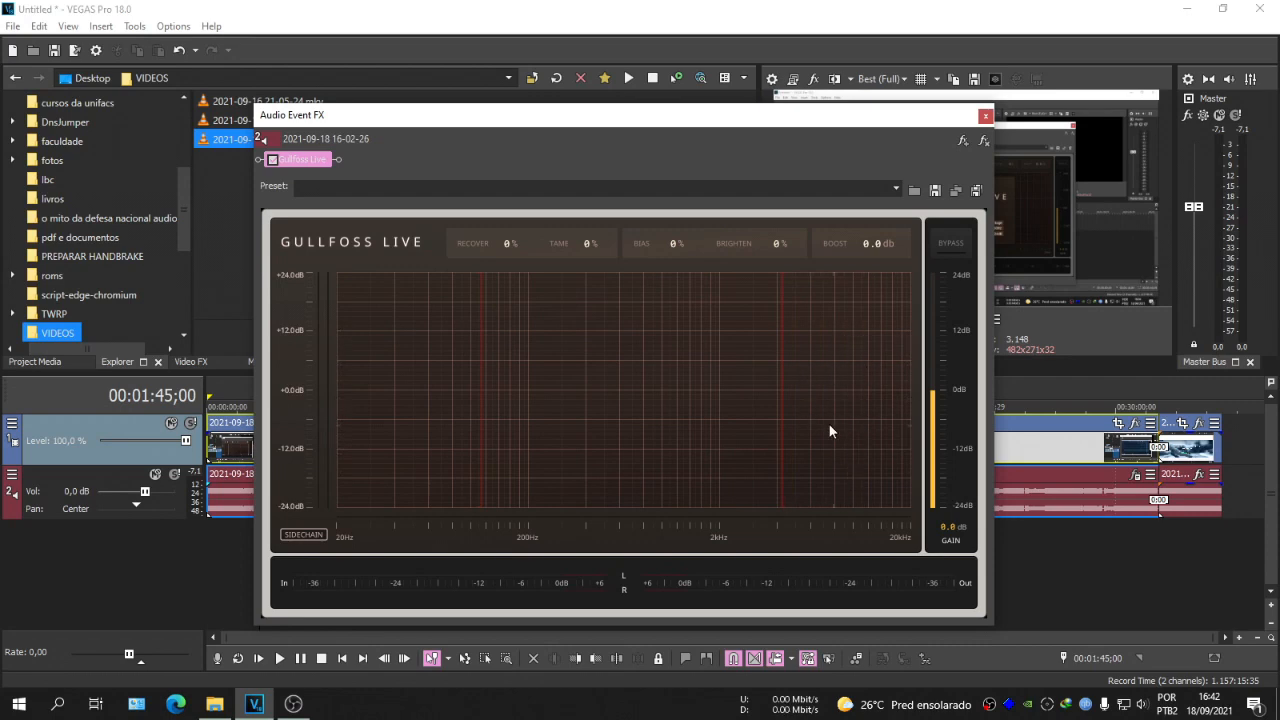
mouse_move(776, 385)
mouse_down()
mouse_move(820, 383)
mouse_move(749, 383)
mouse_move(765, 380)
mouse_up()
mouse_move(479, 386)
mouse_down()
mouse_move(455, 384)
mouse_move(473, 390)
mouse_up()
drag(474, 376, 558, 377)
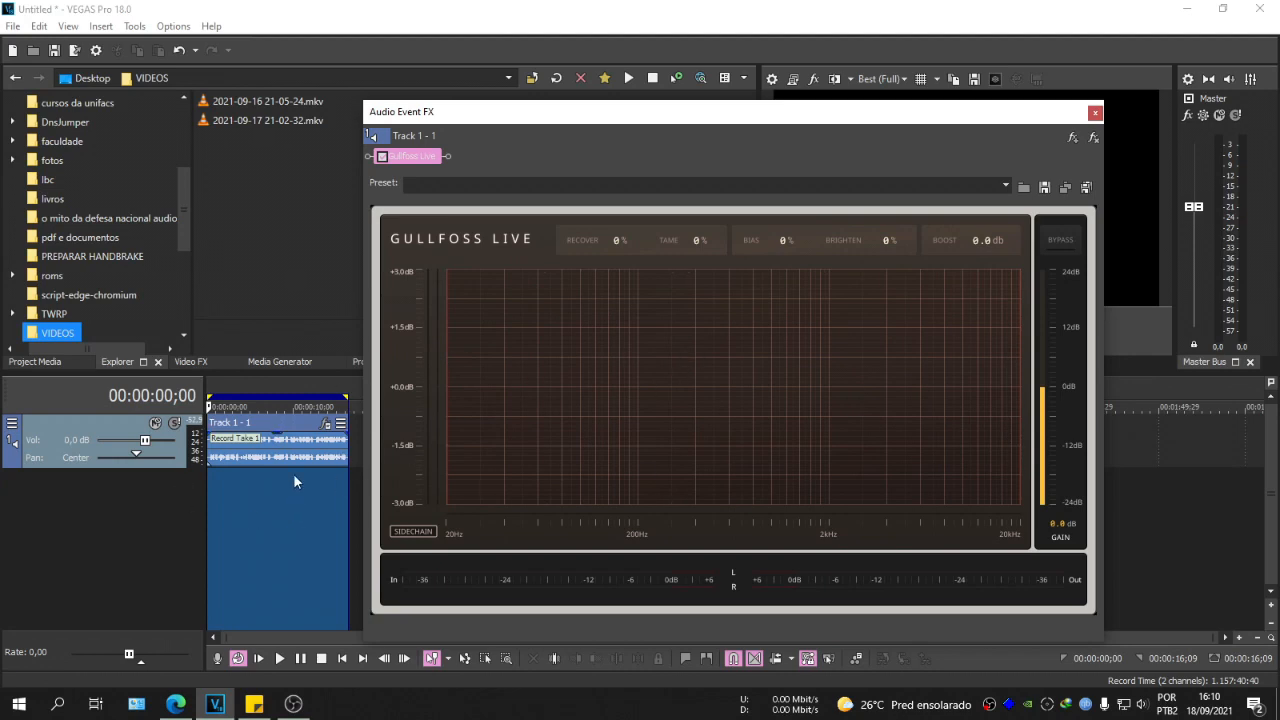
Play the recorded take with all Gullfoss Live parameters at zero and pause the playback
click(293, 704)
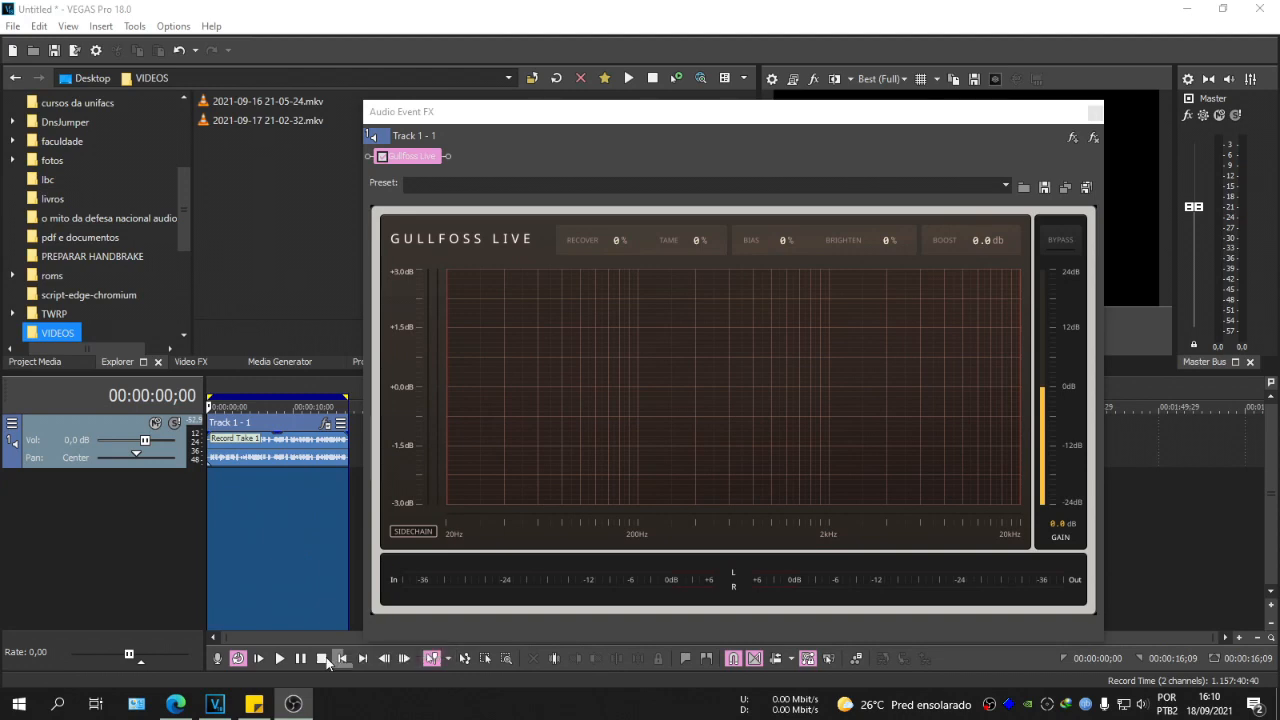
click(280, 658)
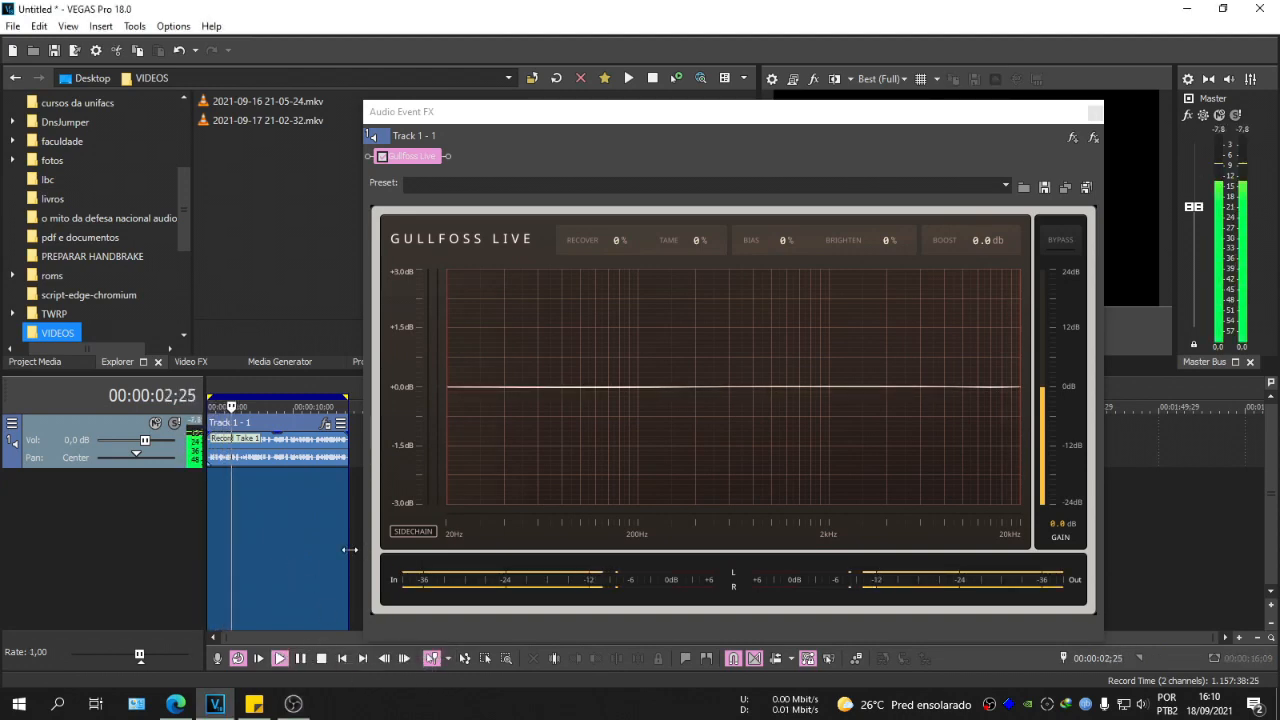
click(303, 663)
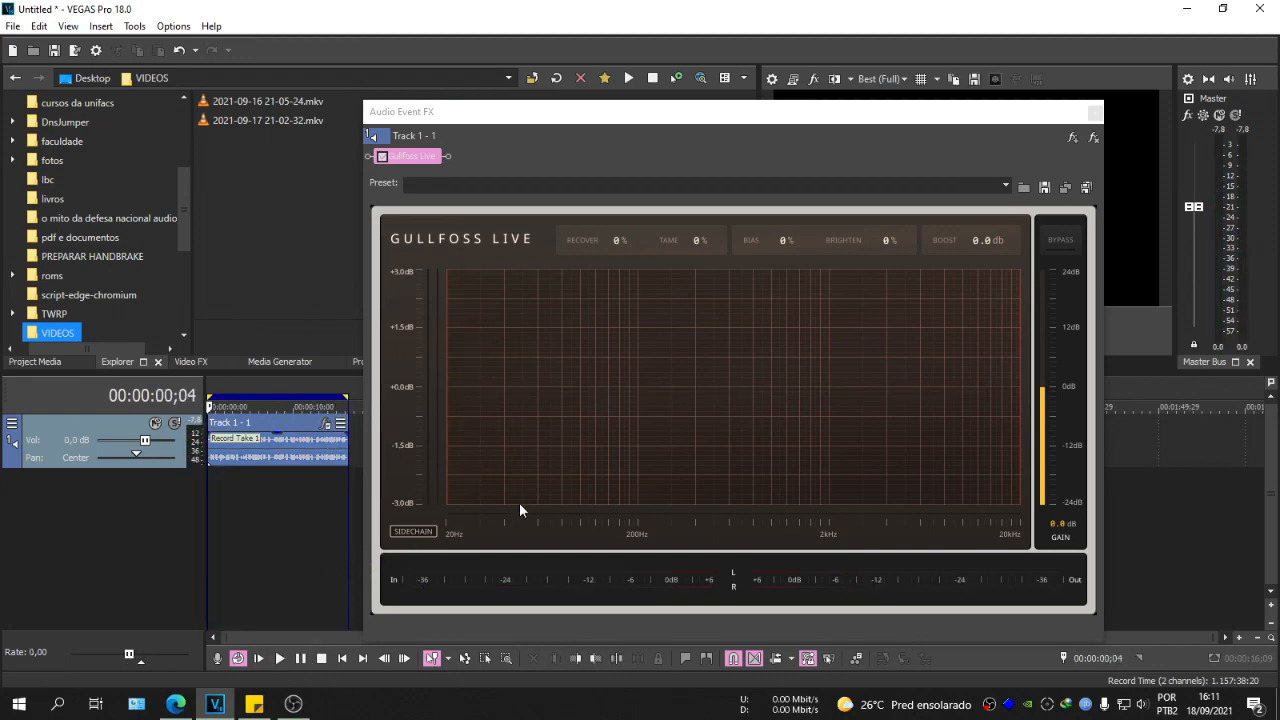
Select the loop region spanning the whole recorded take, keep the plug-in window clear of it and return the playhead to the start
drag(622, 118, 591, 121)
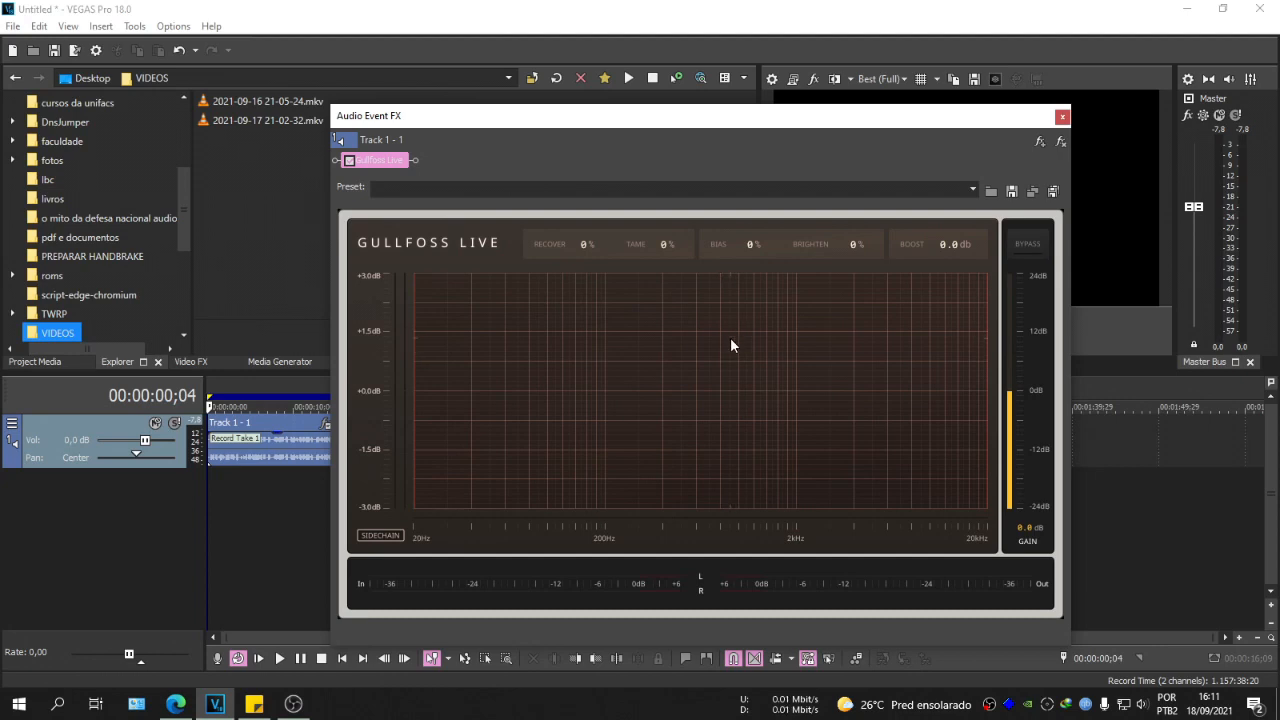
mouse_move(593, 126)
mouse_down()
mouse_move(634, 120)
mouse_move(613, 124)
mouse_up()
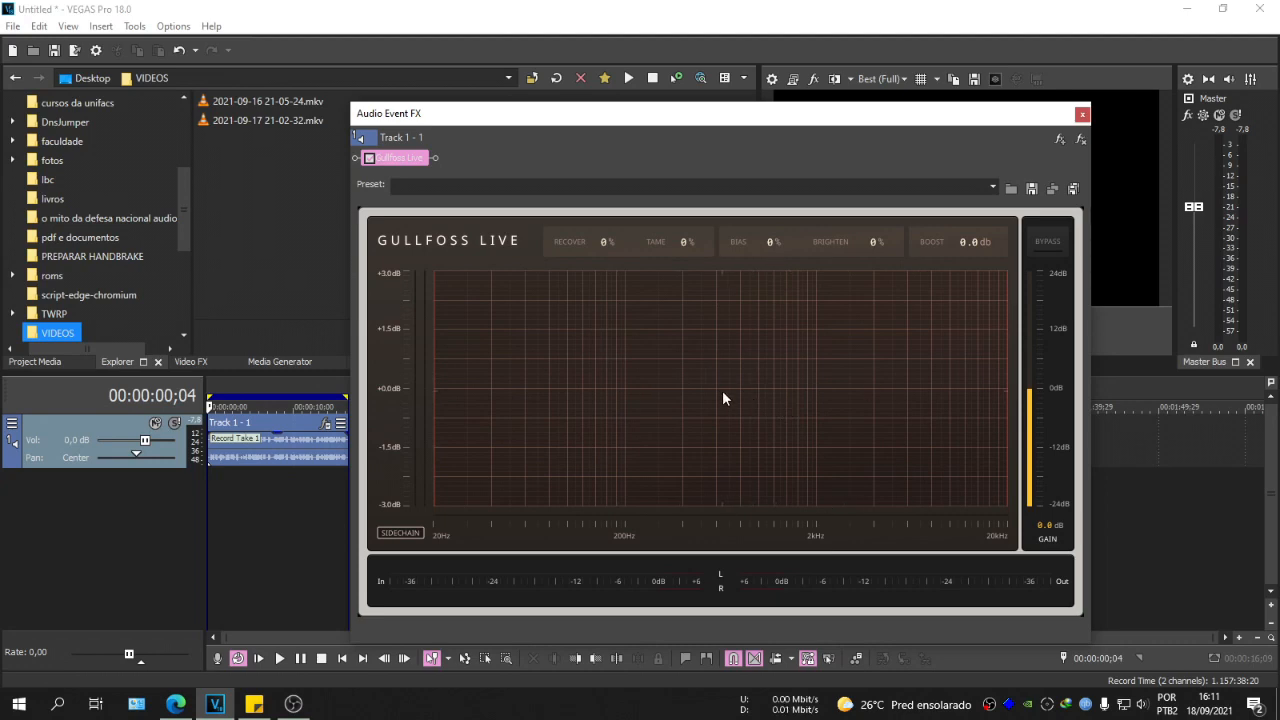
double_click(239, 398)
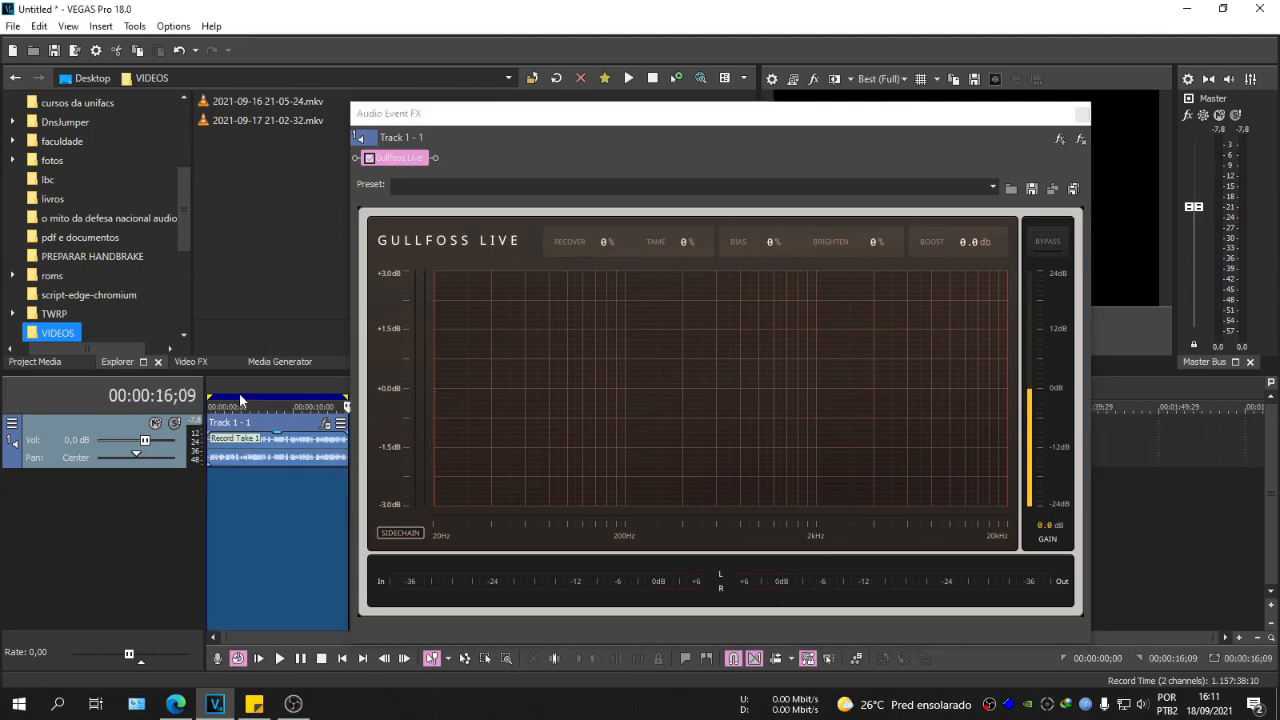
drag(570, 113, 625, 111)
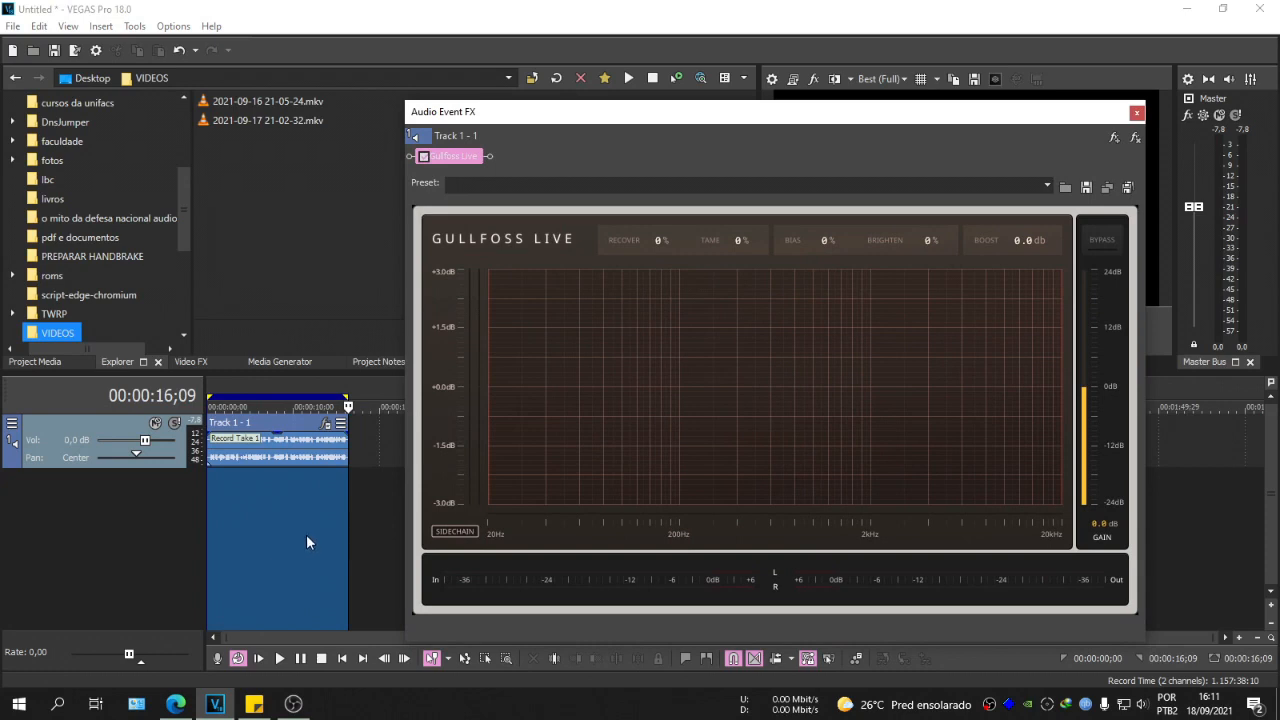
click(239, 659)
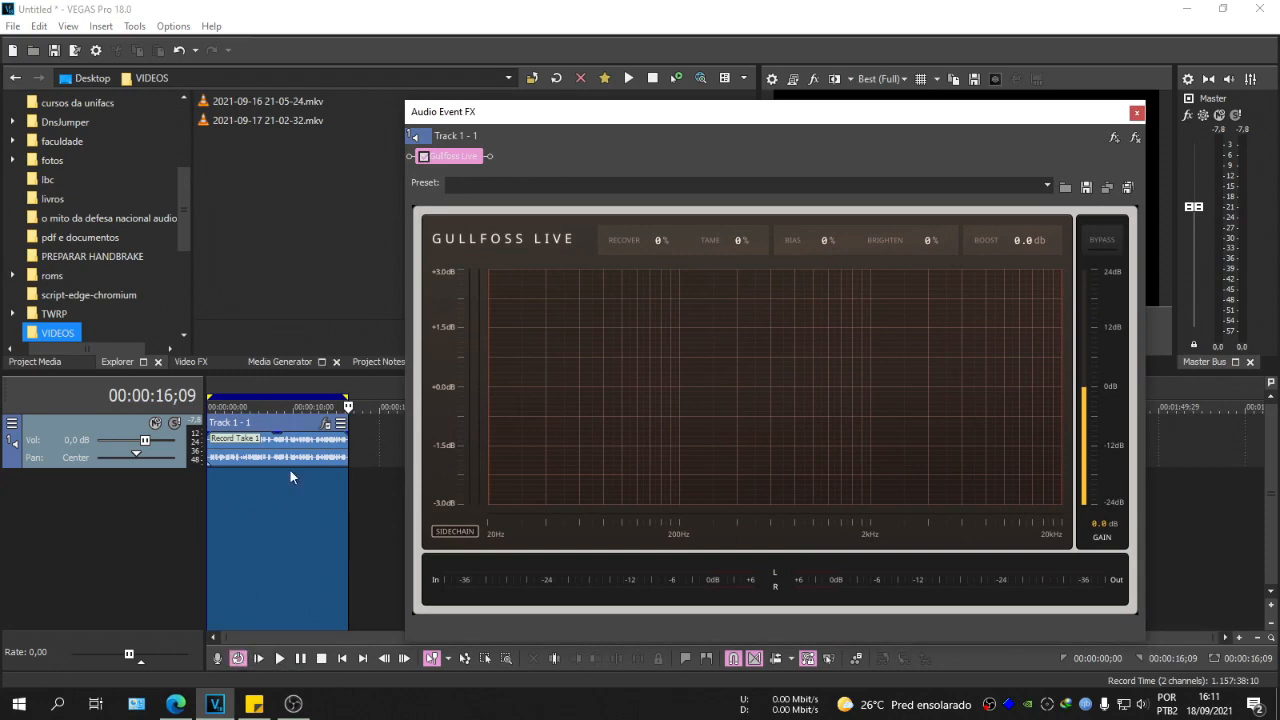
click(303, 406)
drag(670, 132, 636, 131)
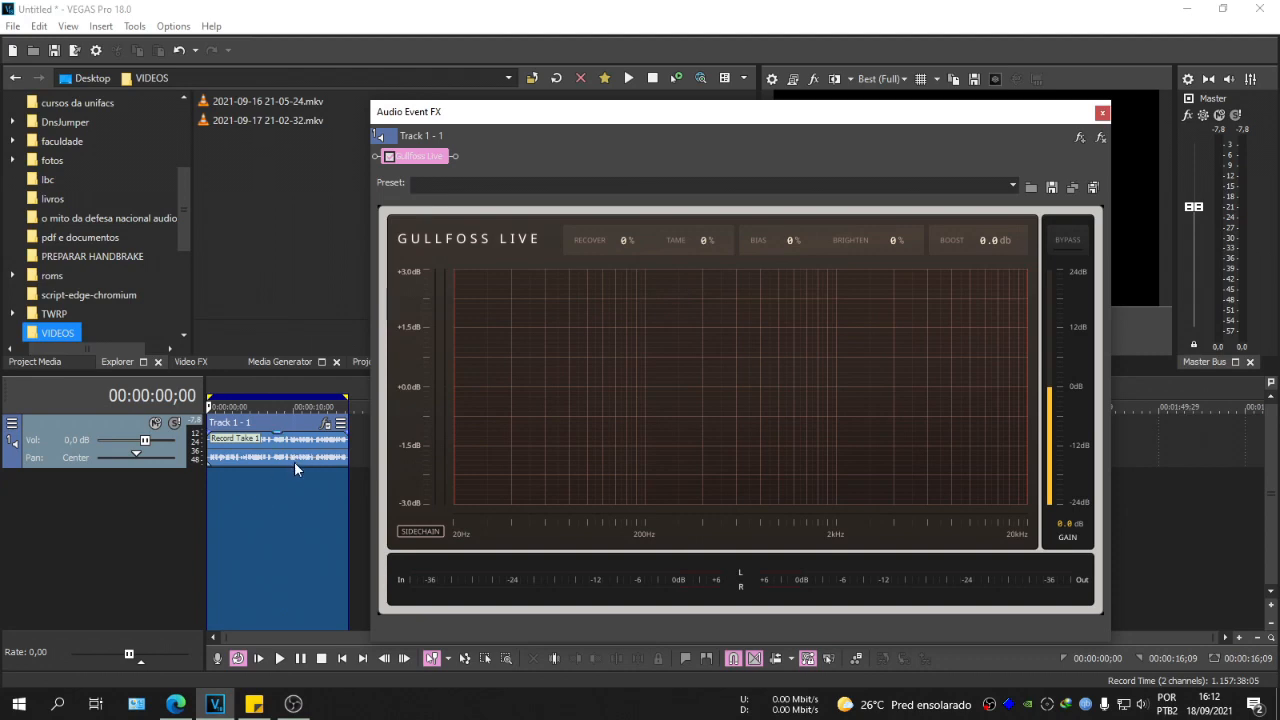
Play the recorded take and raise Recover to 22% while listening
click(300, 662)
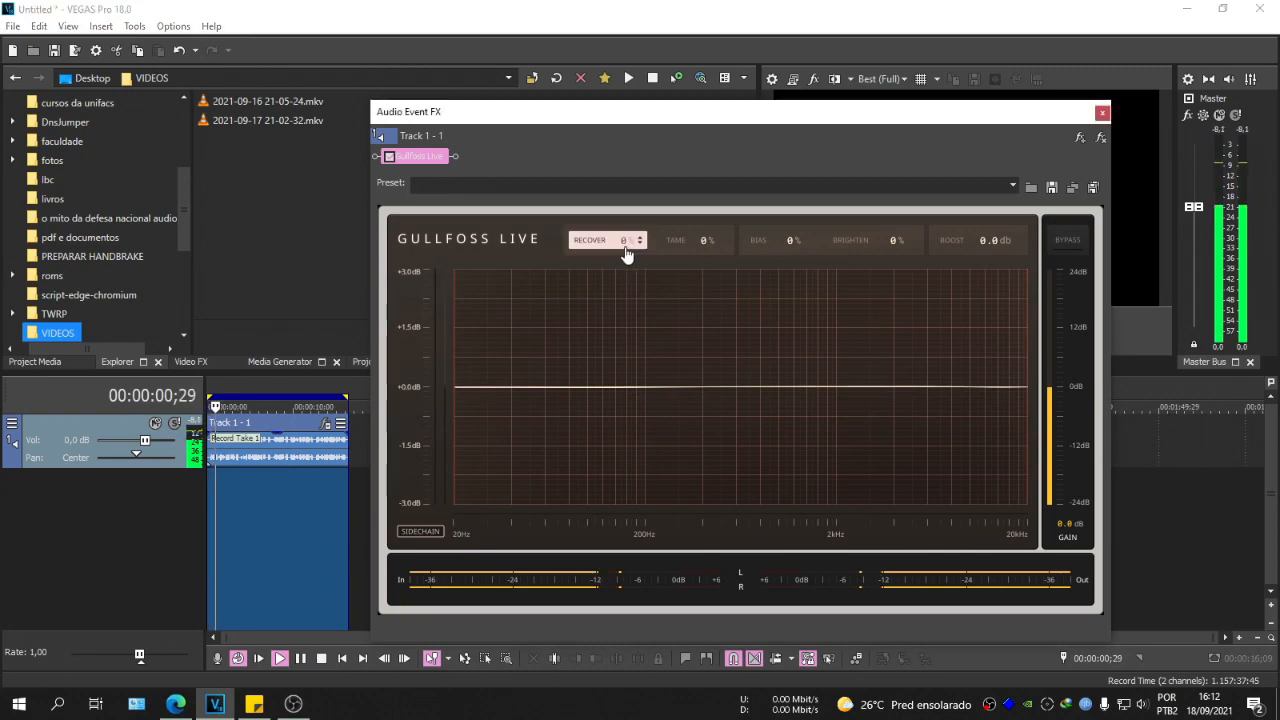
drag(632, 243, 655, 229)
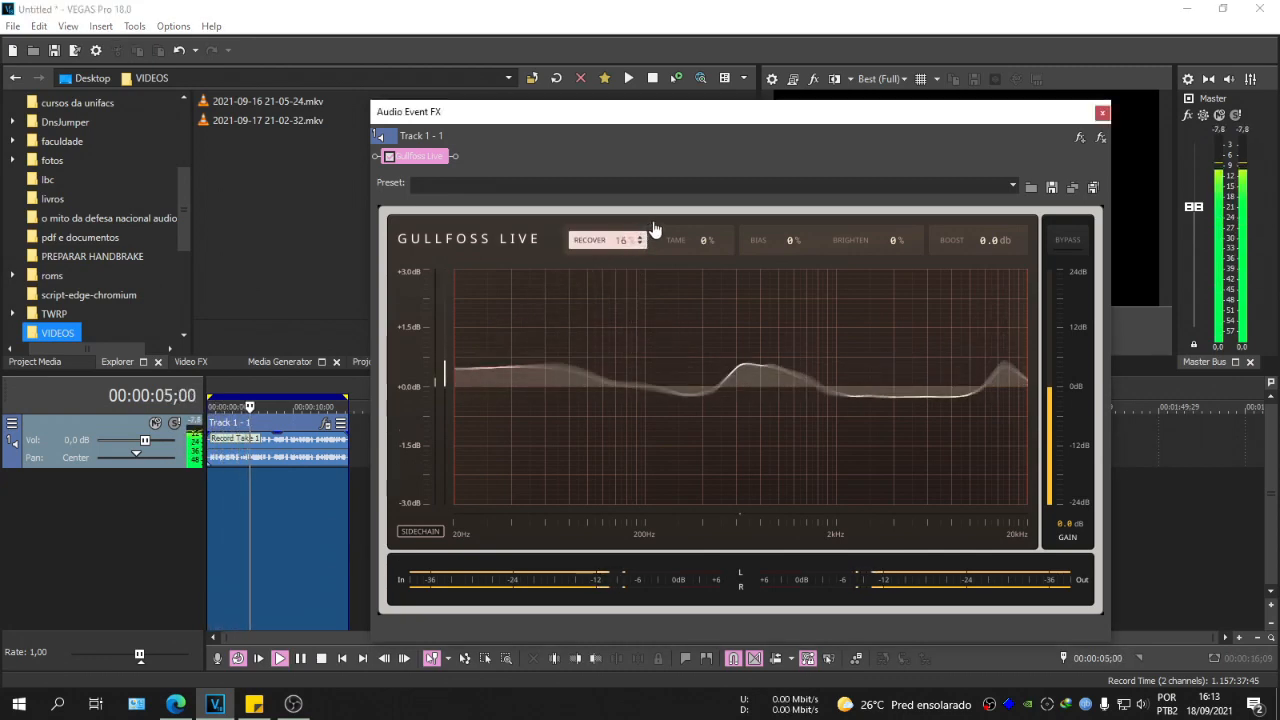
drag(655, 229, 659, 227)
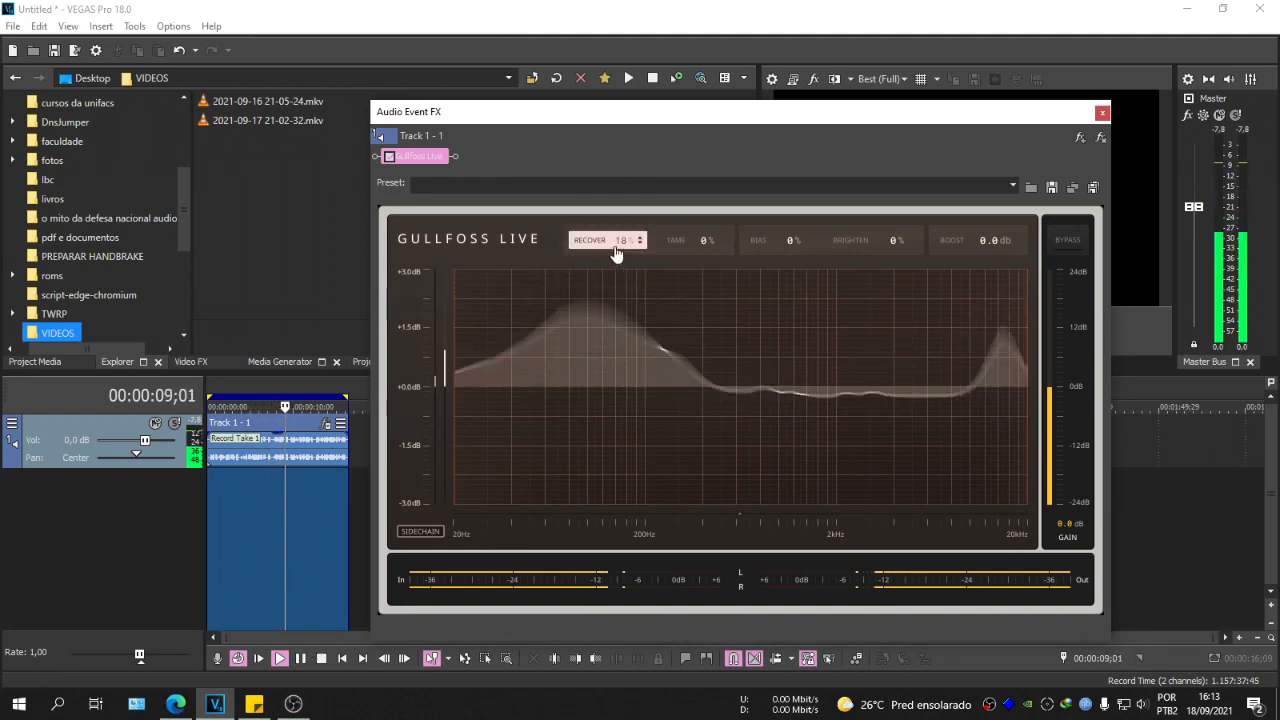
drag(631, 251, 640, 249)
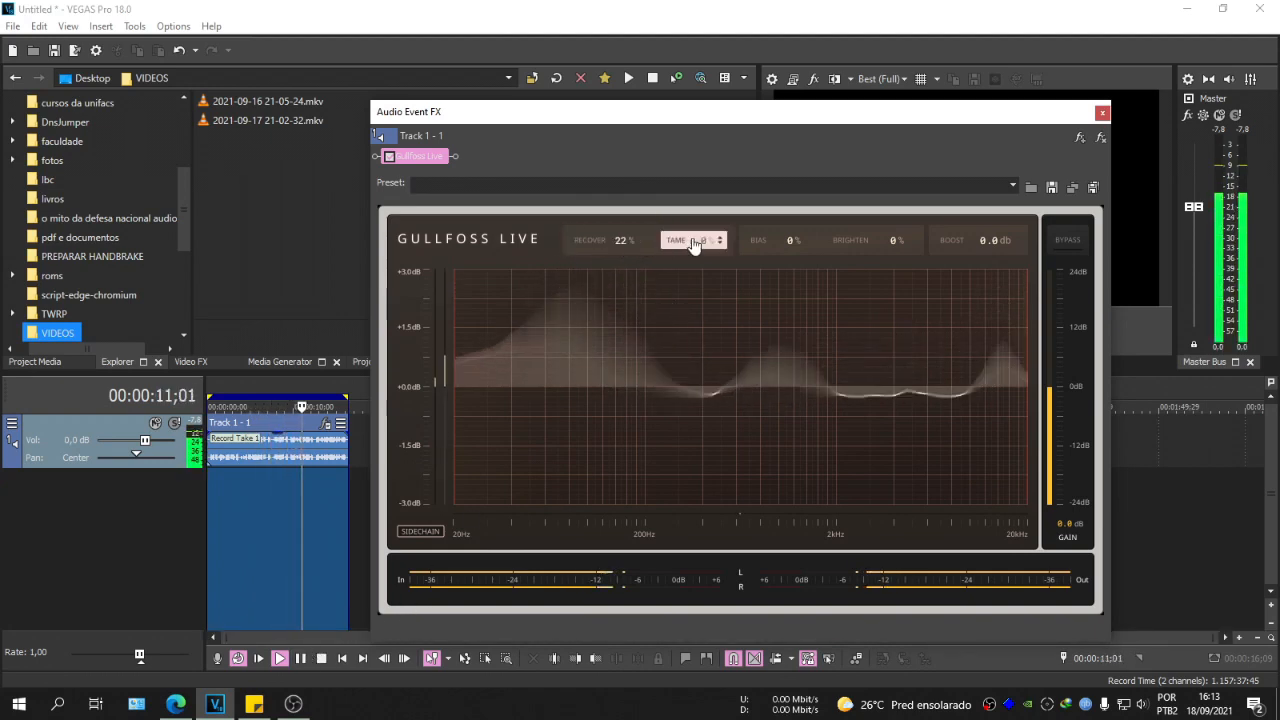
Set Tame to 20% and replay the recorded take from its start to hear the change, pausing the playback
drag(694, 245, 738, 216)
click(300, 658)
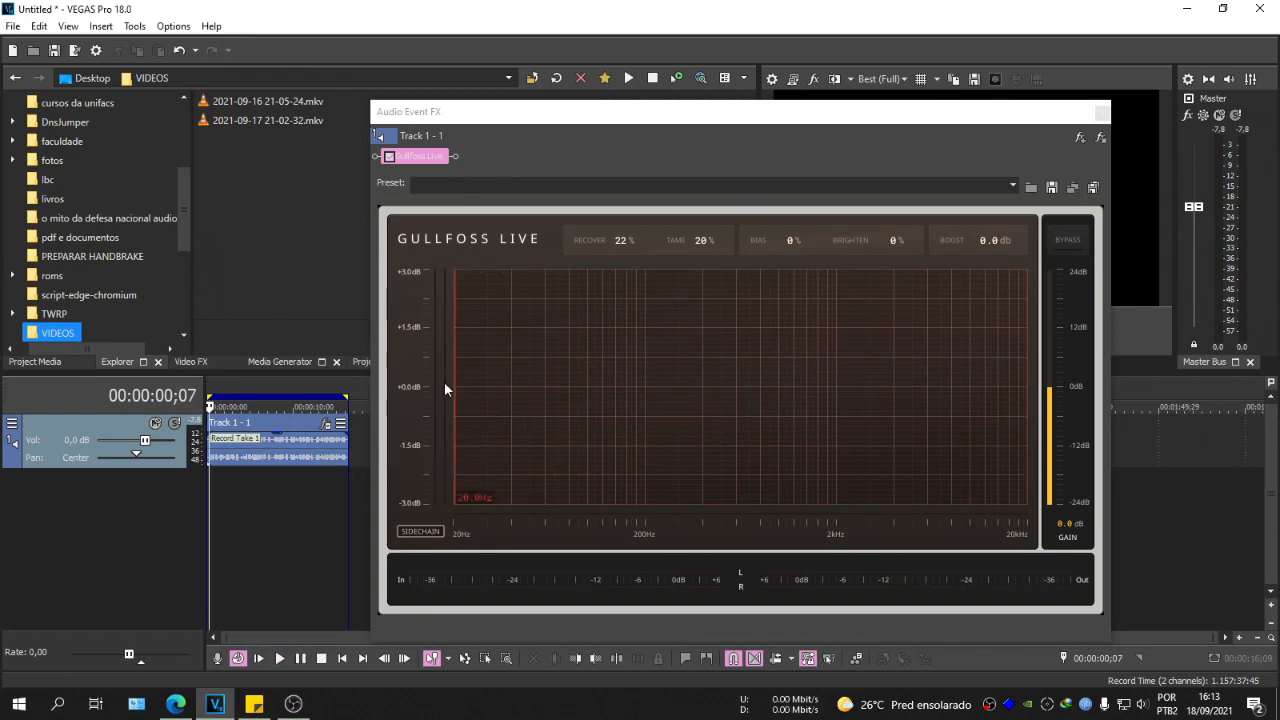
click(276, 658)
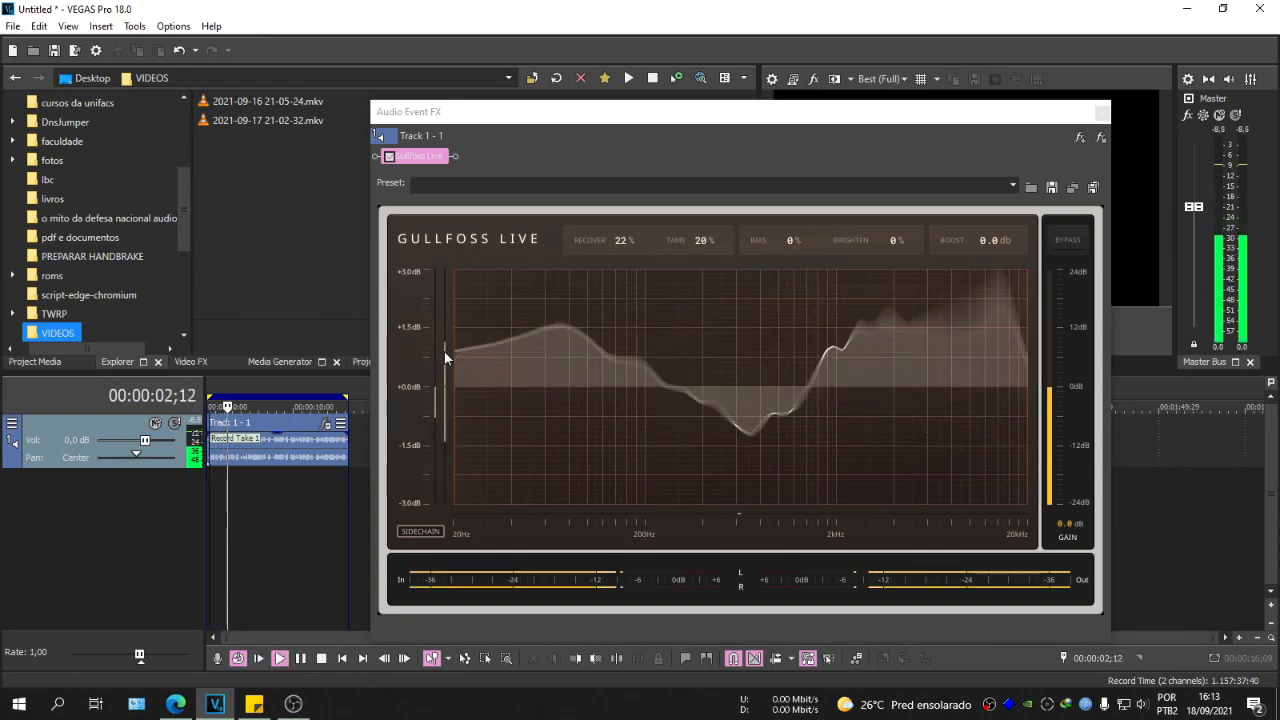
click(302, 660)
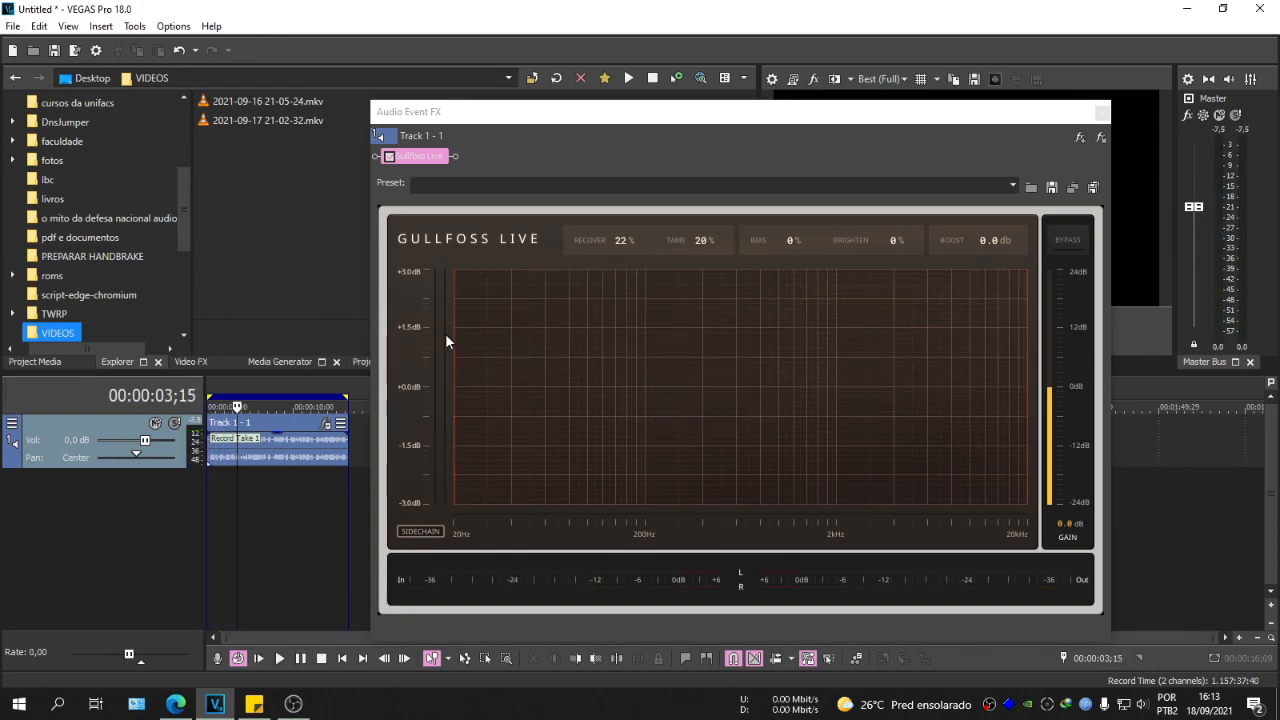
Compare the playback with the voice track muted and unmuted, and leave the track muted while it plays
key(XF86AudioMute)
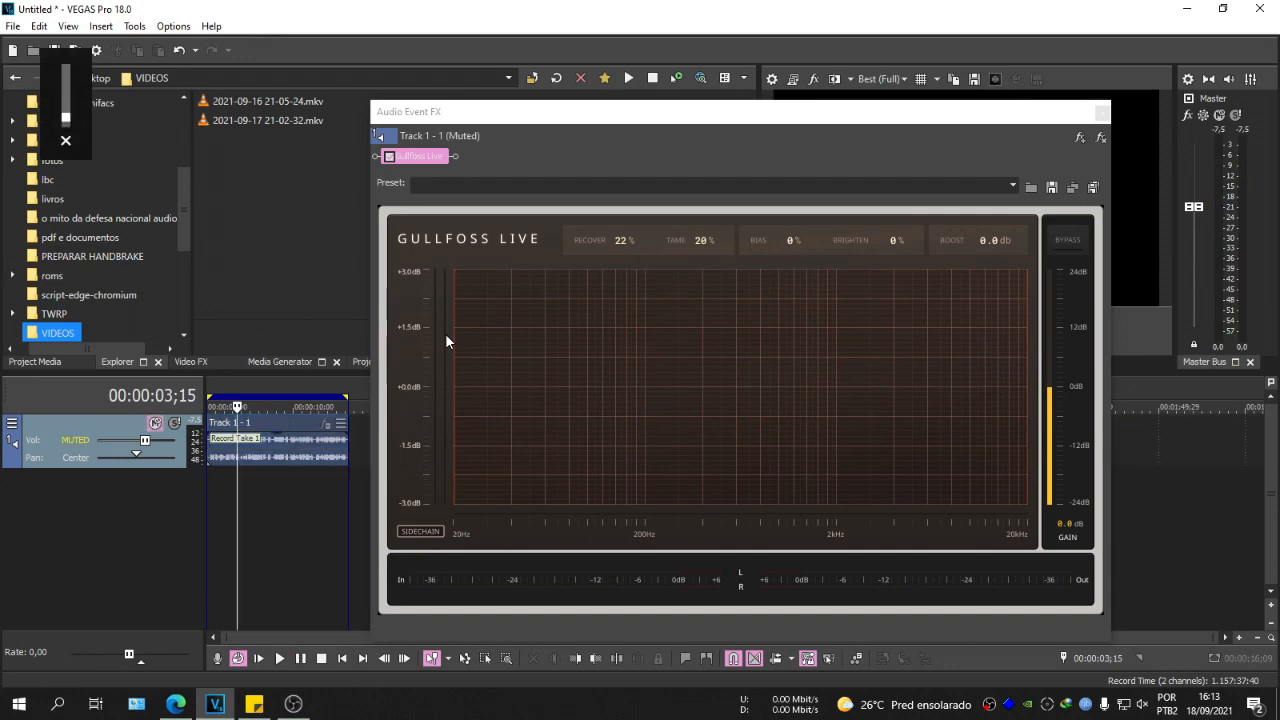
click(280, 658)
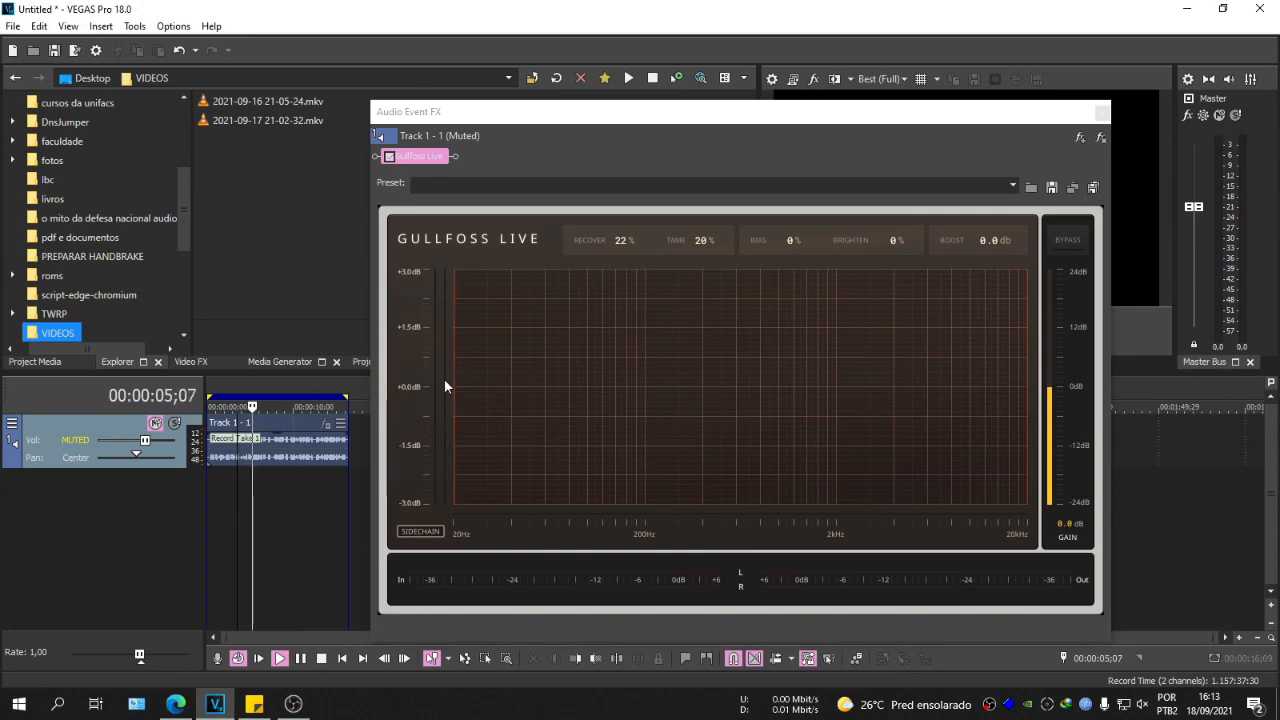
click(300, 658)
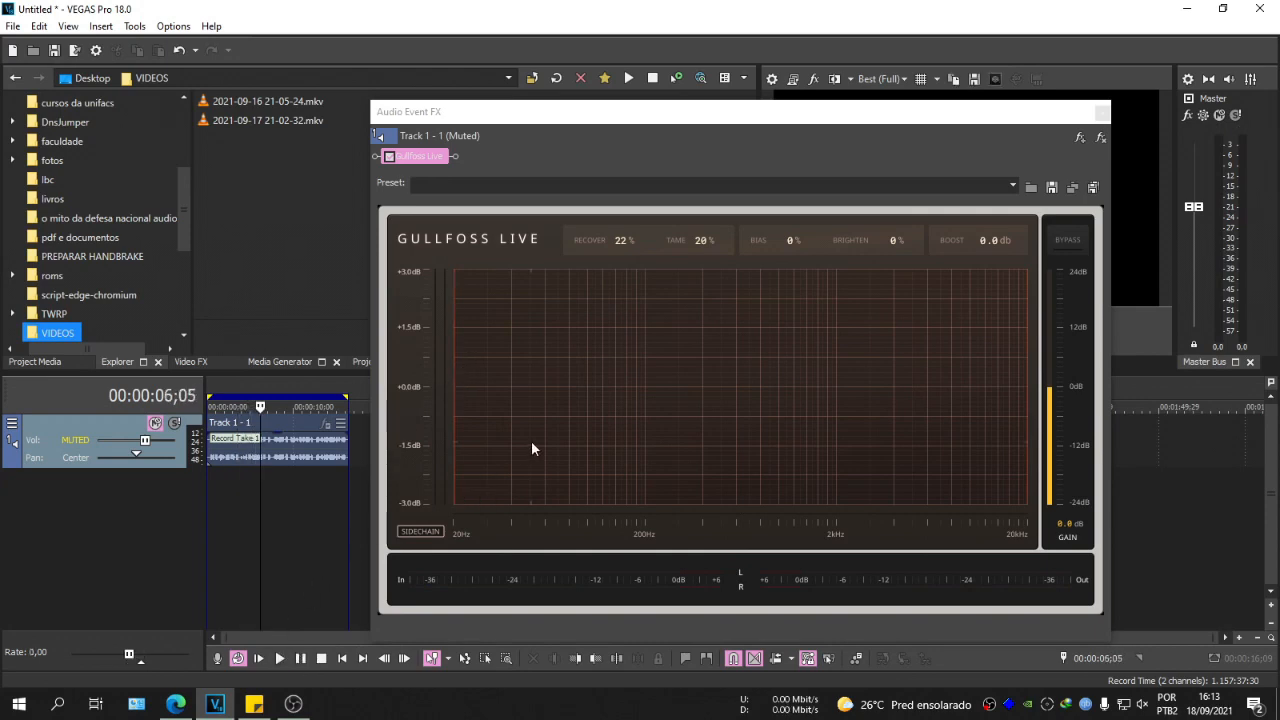
key(XF86AudioMute)
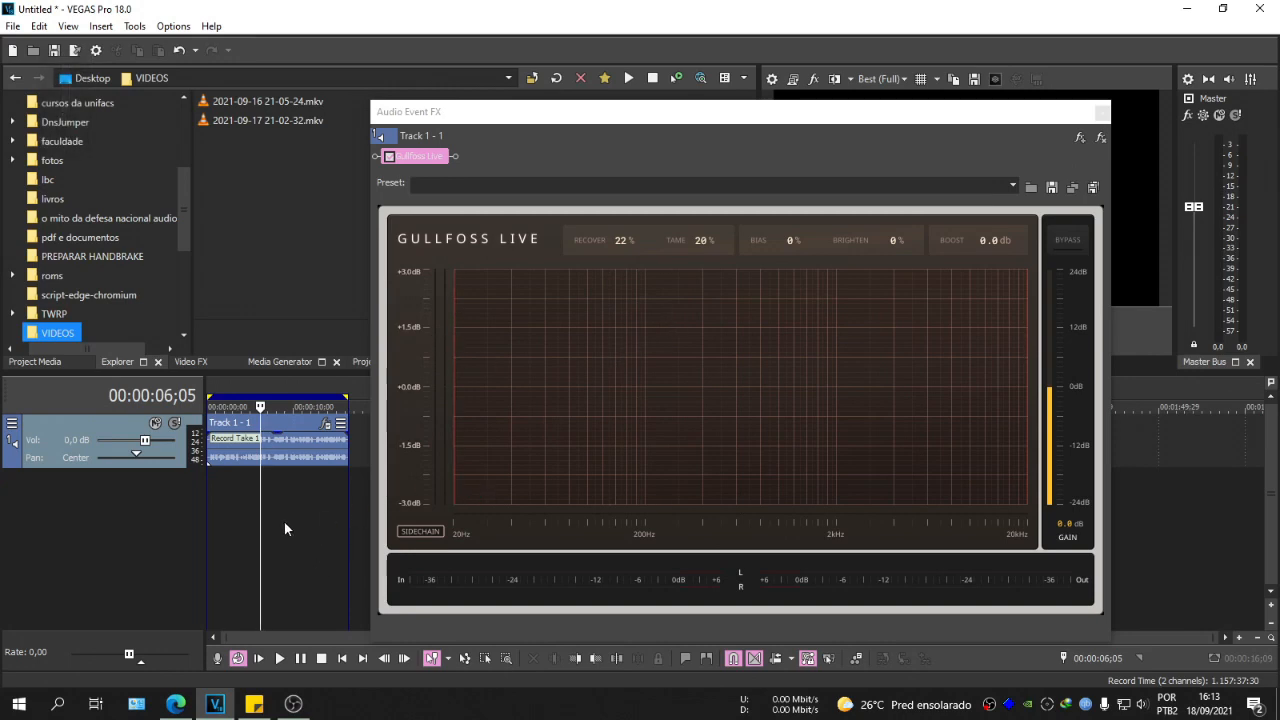
key(space)
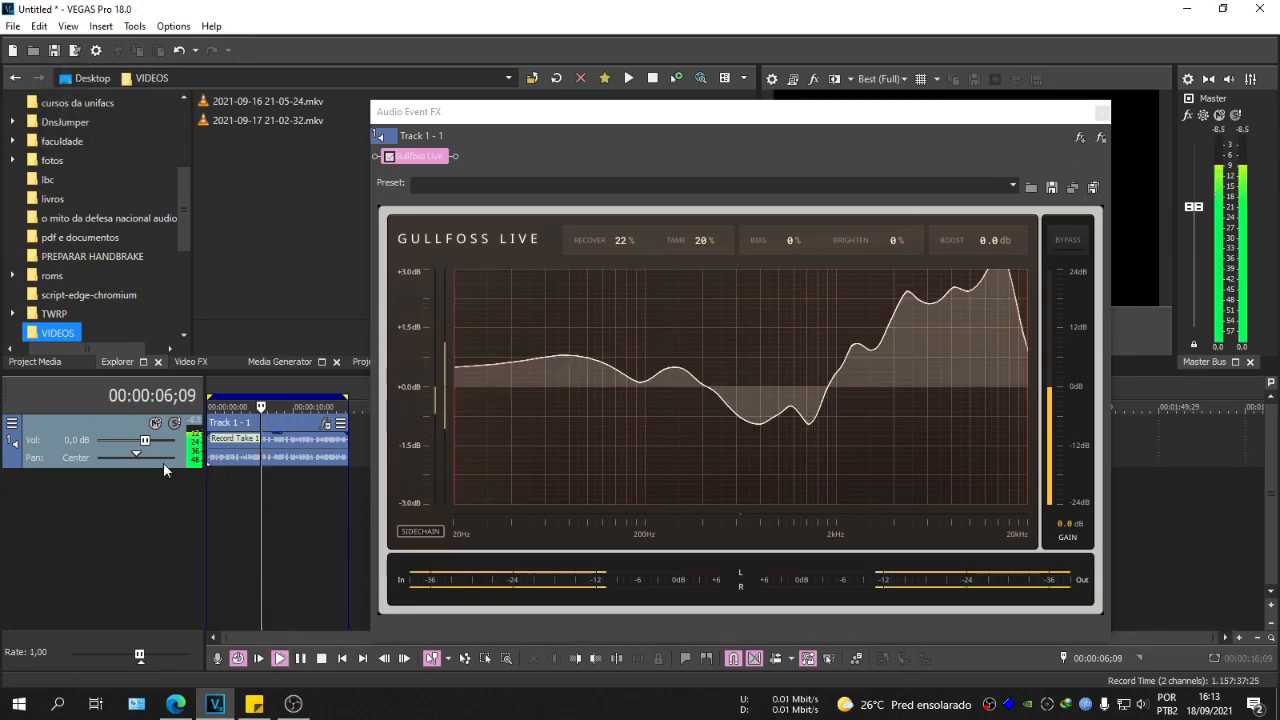
click(156, 424)
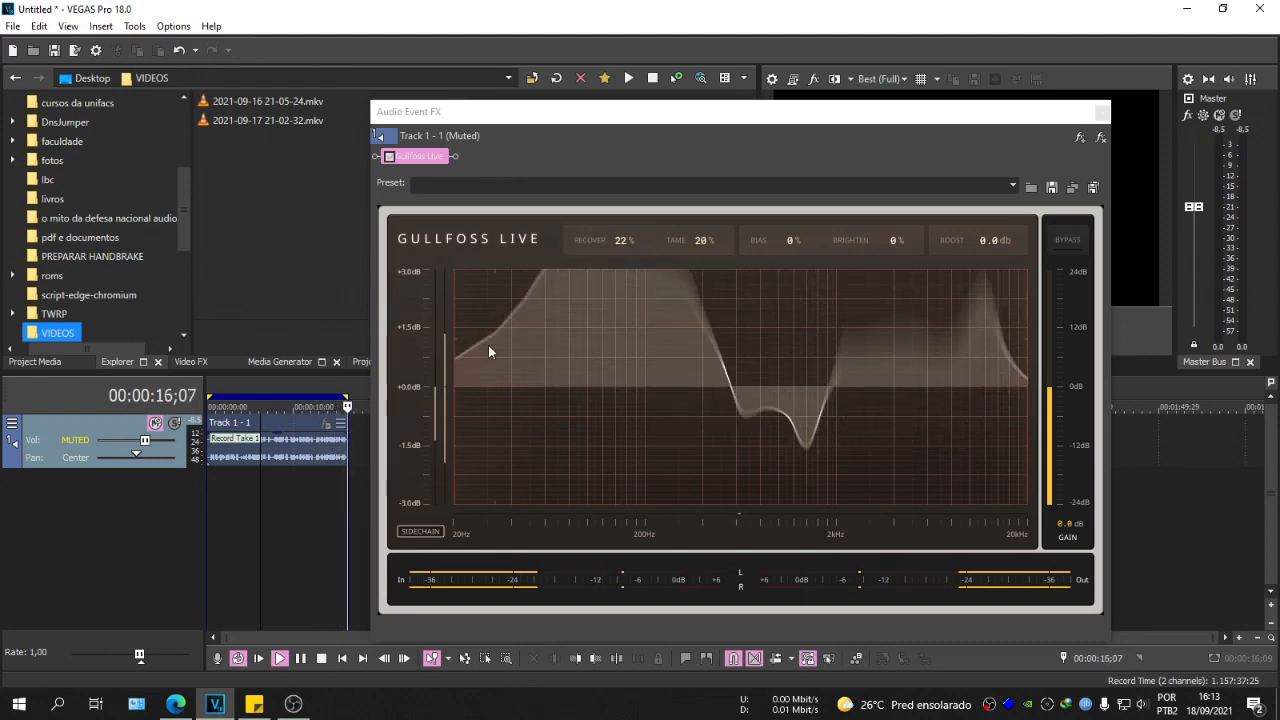
Widen the graph scale to ±12 dB, try Recover at low and extreme levels during playback, and set it to 38%
mouse_move(623, 242)
mouse_down()
mouse_move(646, 200)
mouse_move(621, 266)
mouse_up()
drag(406, 364, 424, 330)
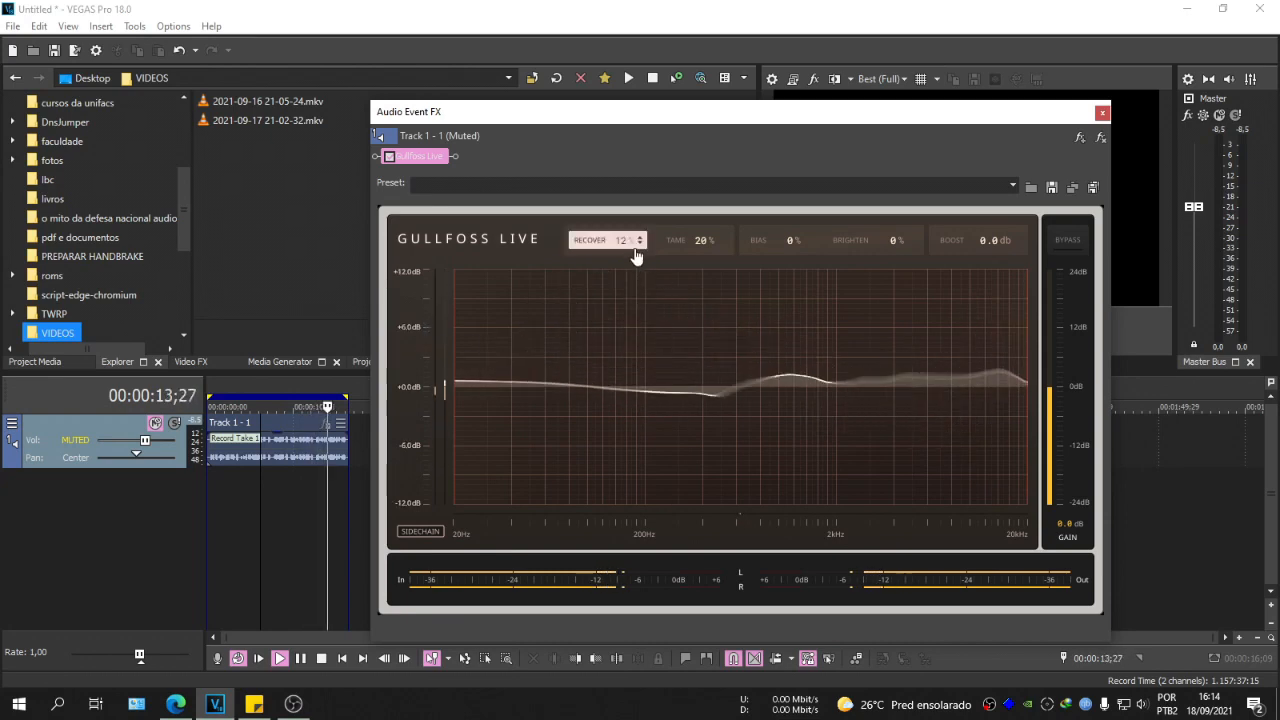
drag(629, 251, 690, 108)
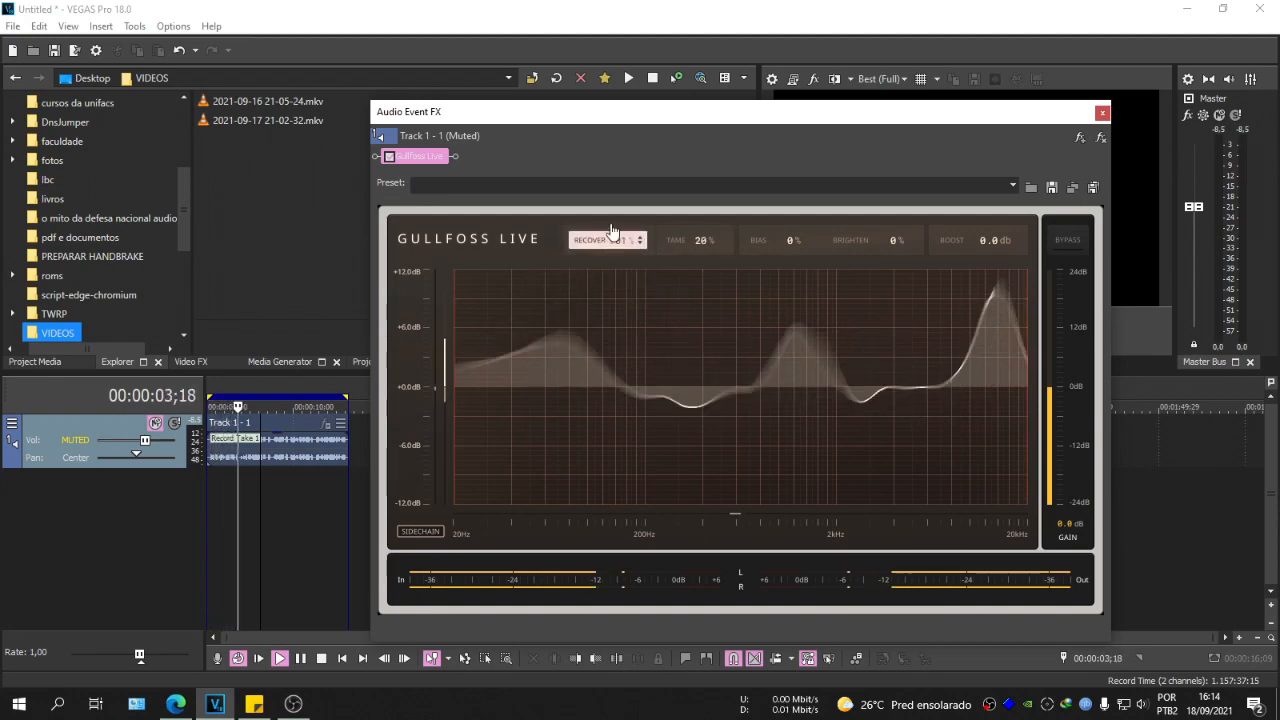
drag(609, 237, 663, 120)
drag(608, 242, 586, 397)
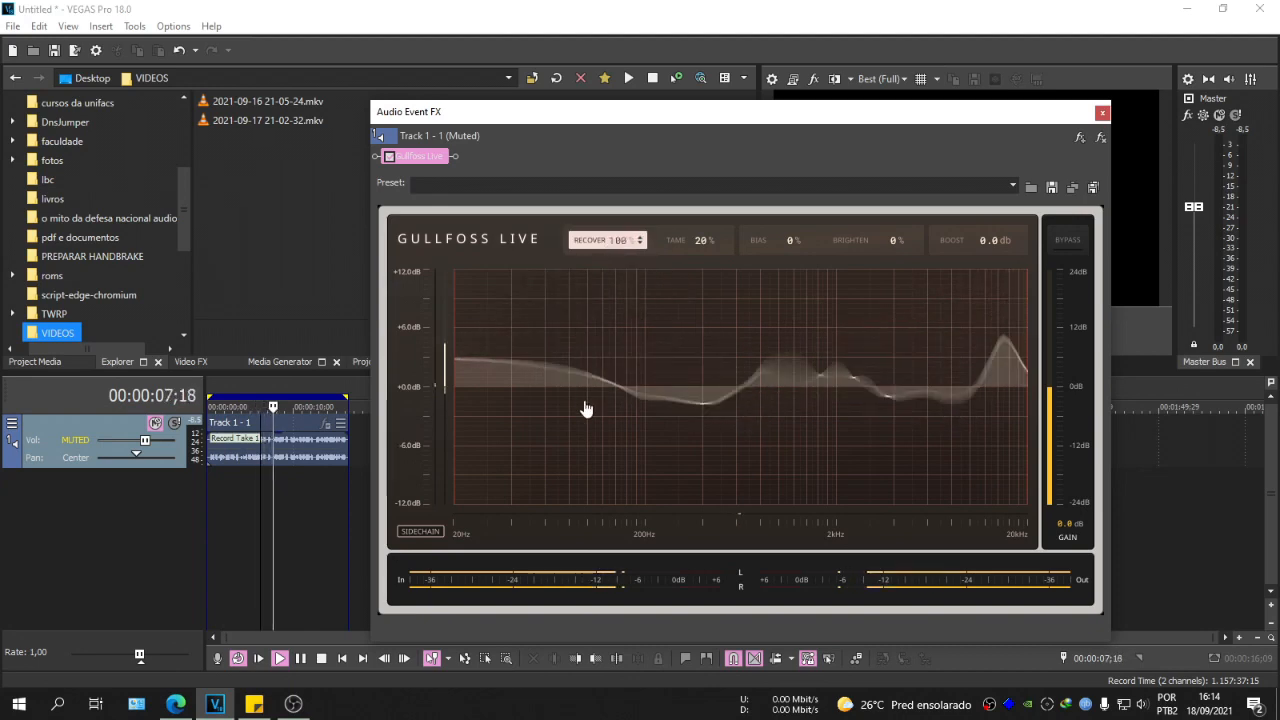
mouse_move(604, 287)
mouse_down()
mouse_move(591, 348)
mouse_move(584, 301)
mouse_up()
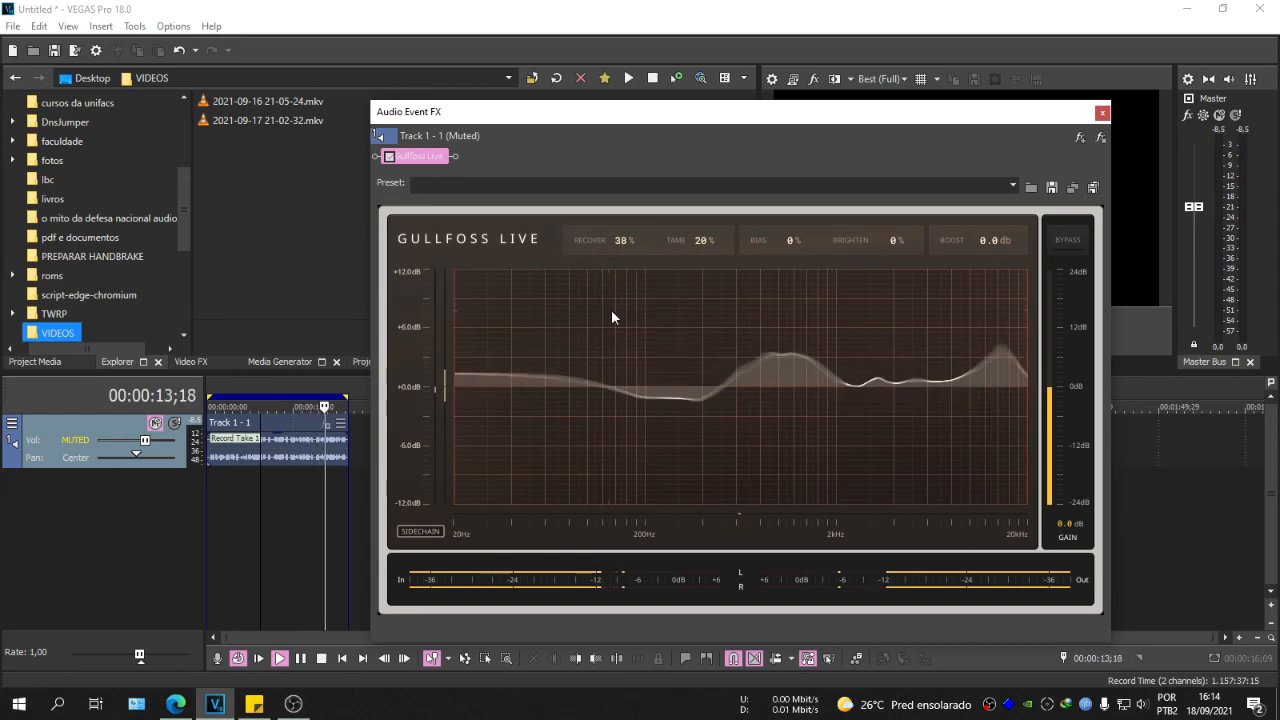
Raise Recover to 52% and Tame to 41% while the muted take keeps playing
drag(687, 237, 687, 229)
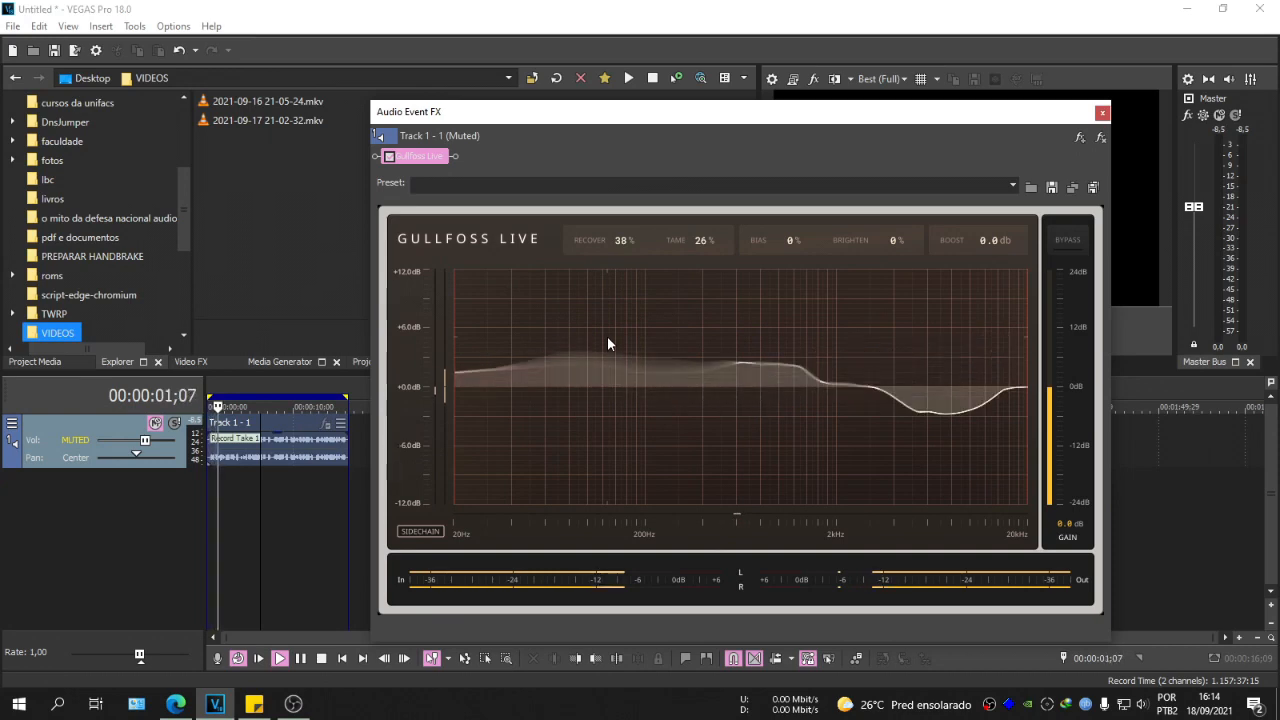
drag(608, 242, 643, 223)
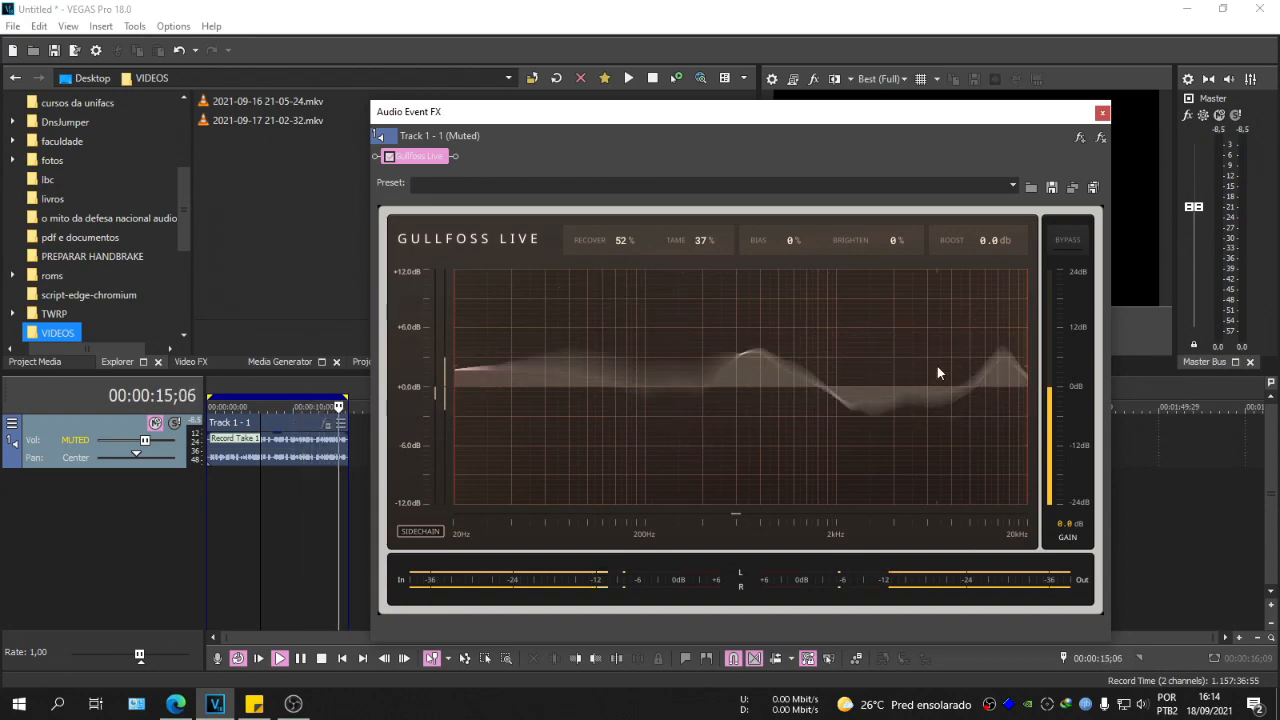
mouse_move(711, 242)
mouse_down()
mouse_move(726, 224)
mouse_move(714, 244)
mouse_up()
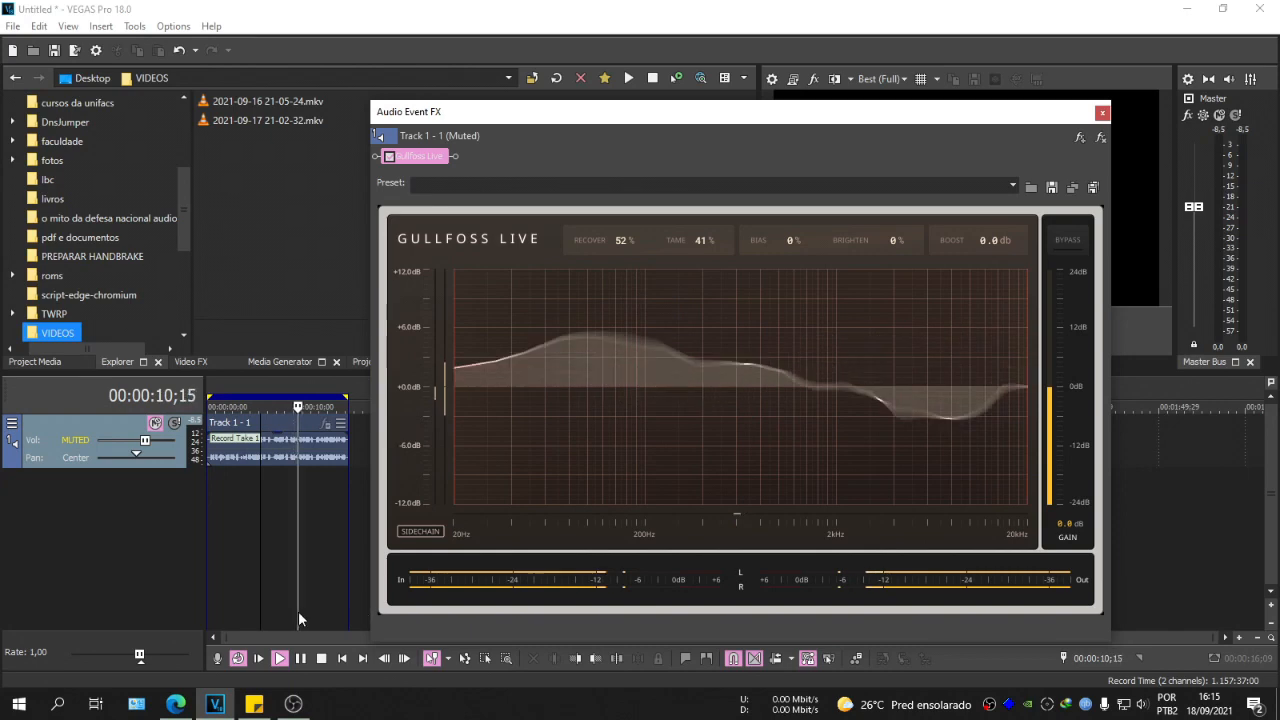
Unmute the voice track and, while listening, set Recover to 40% and Tame to 60%, trying a much stronger Tame on the way
click(155, 424)
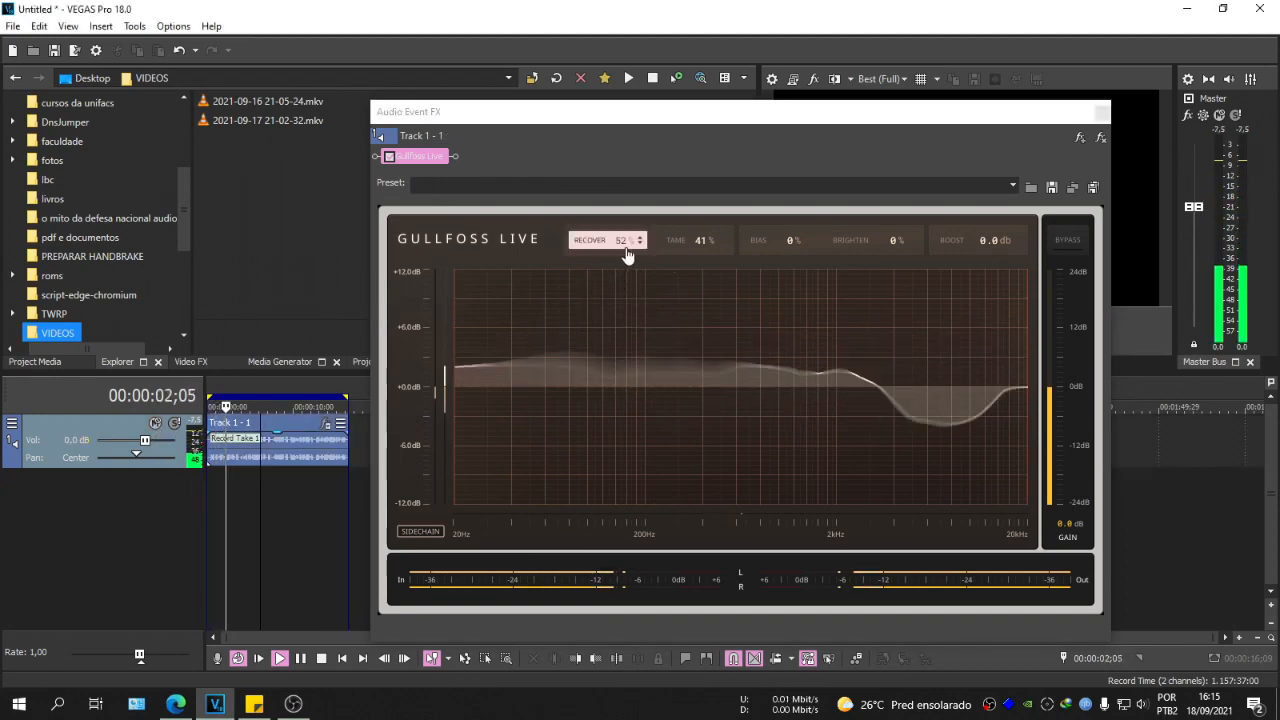
drag(620, 248, 727, 226)
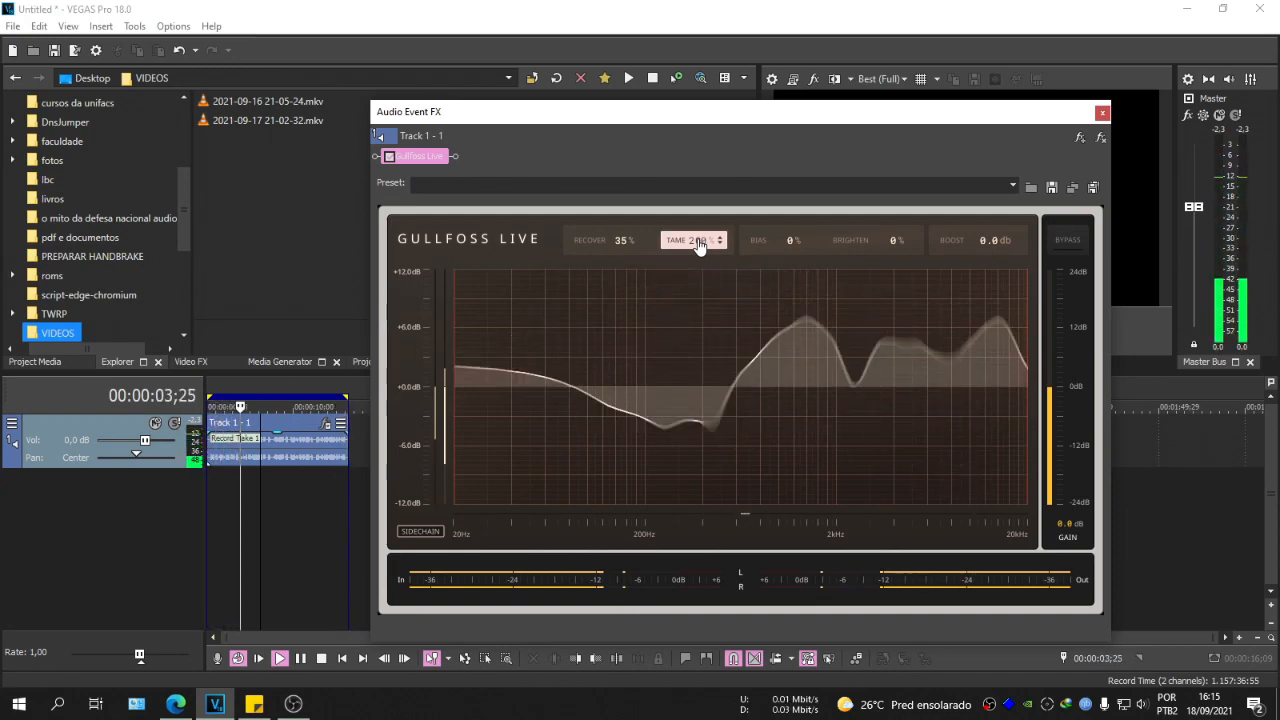
drag(699, 246, 680, 345)
drag(694, 241, 686, 330)
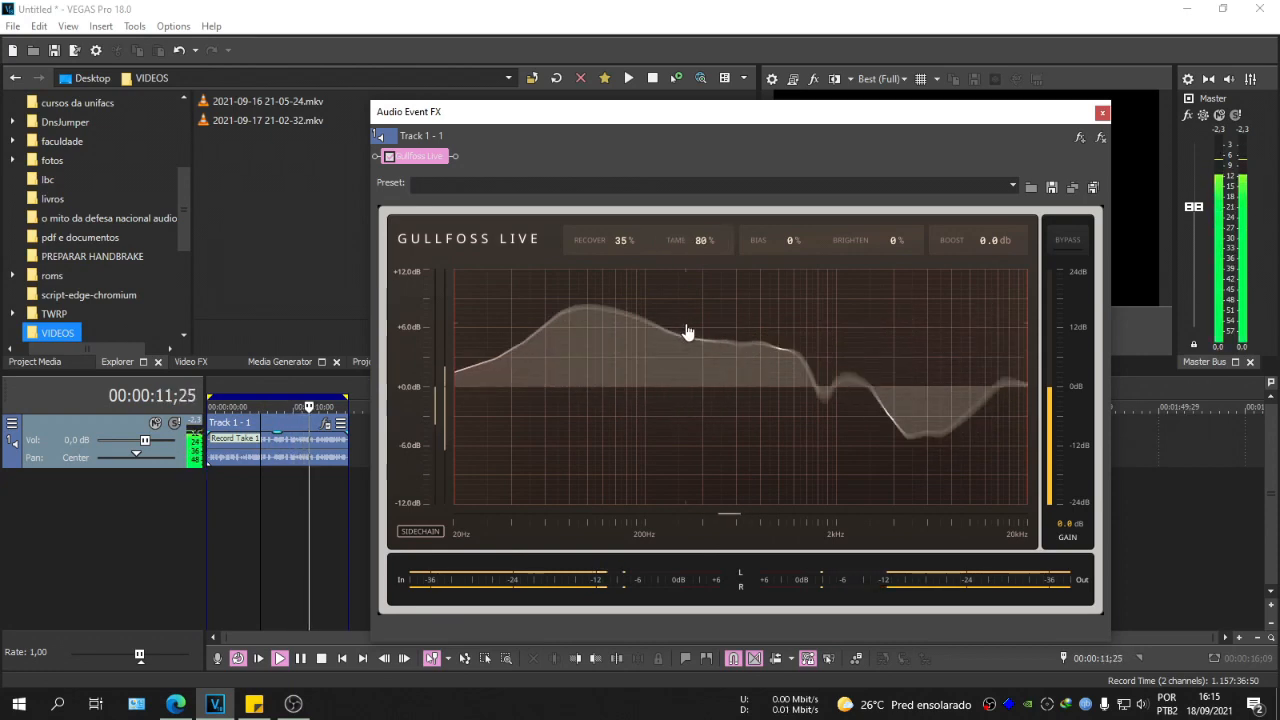
drag(686, 277, 686, 291)
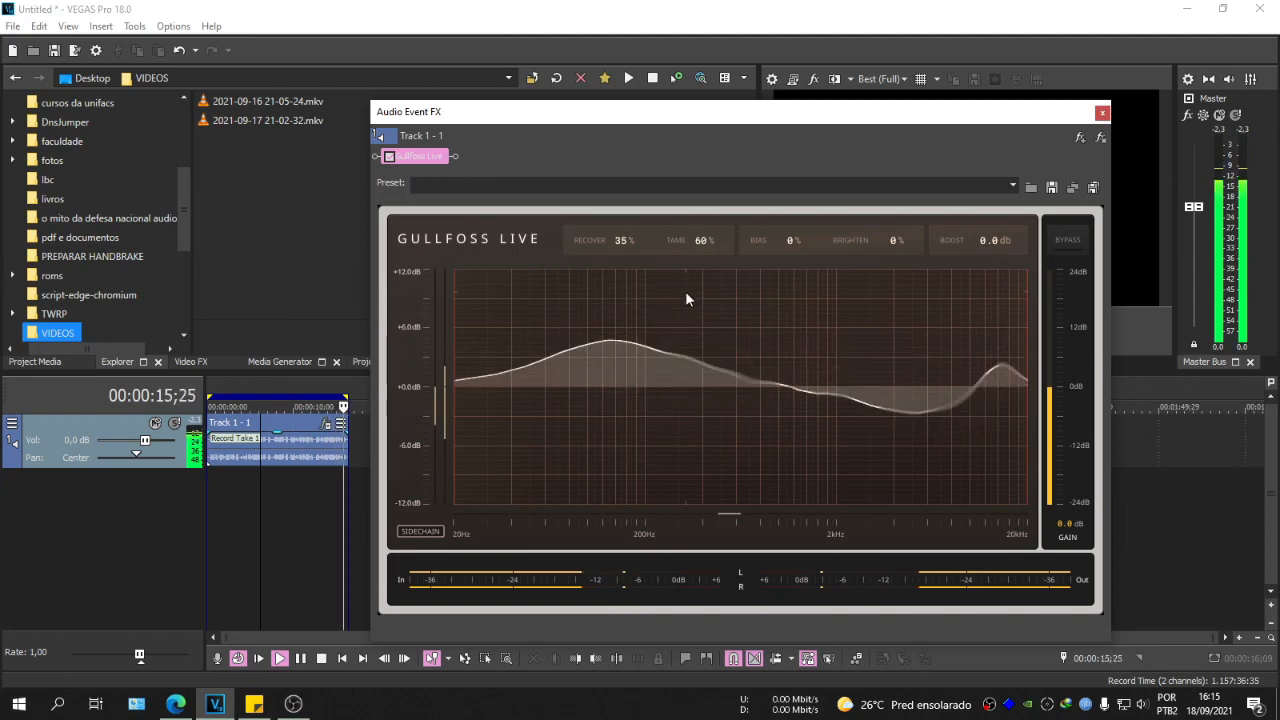
drag(601, 245, 606, 242)
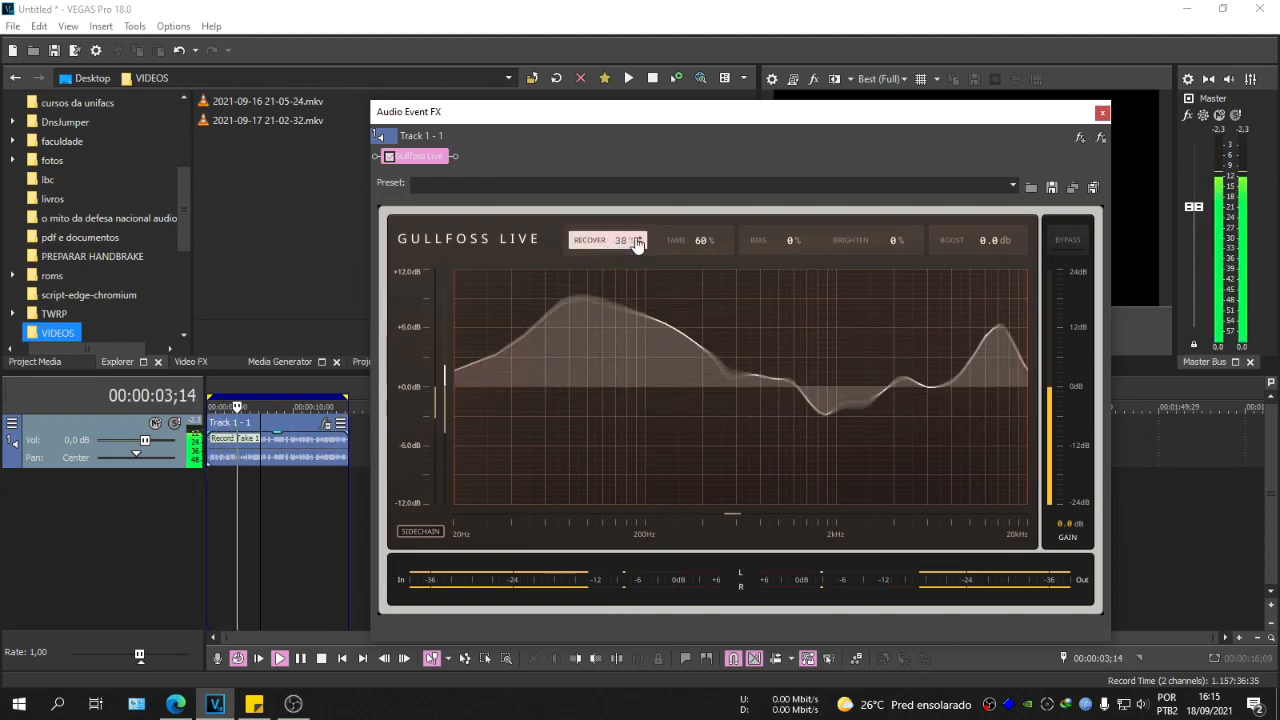
drag(645, 245, 668, 243)
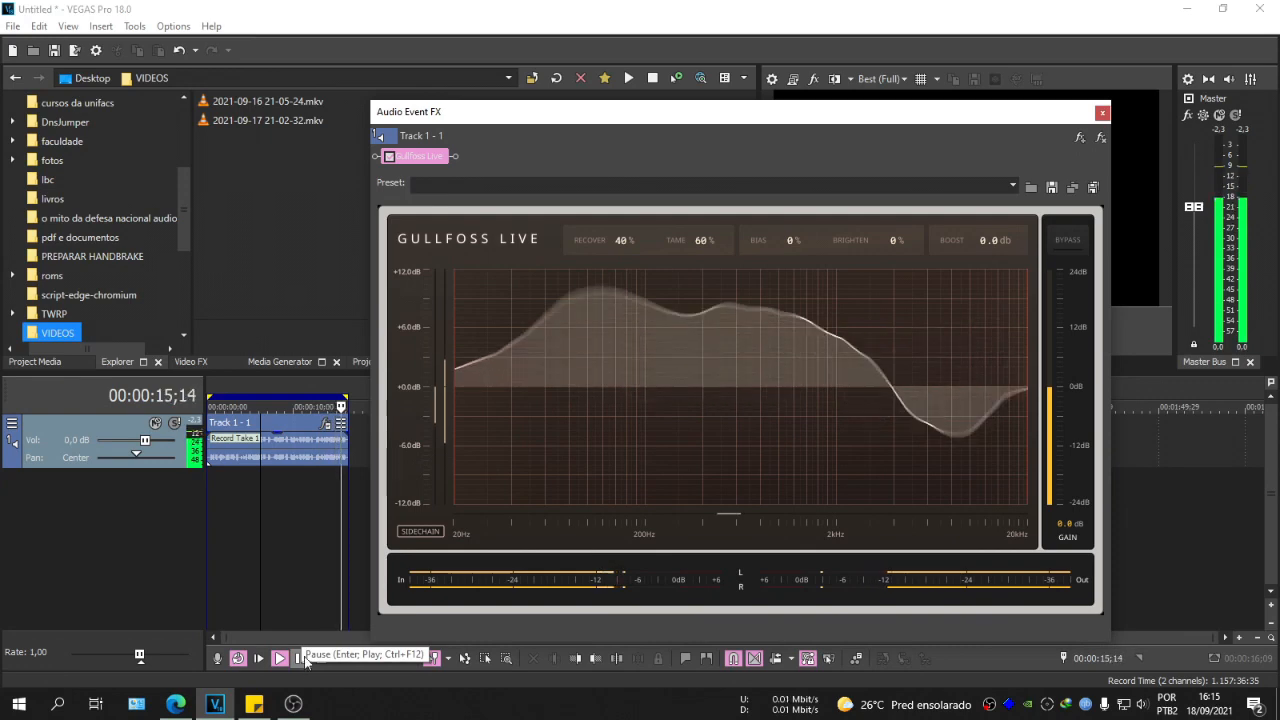
Compare Tame at 50% and 40% while the take plays, settle on 40% and pause the playback
drag(679, 241, 705, 260)
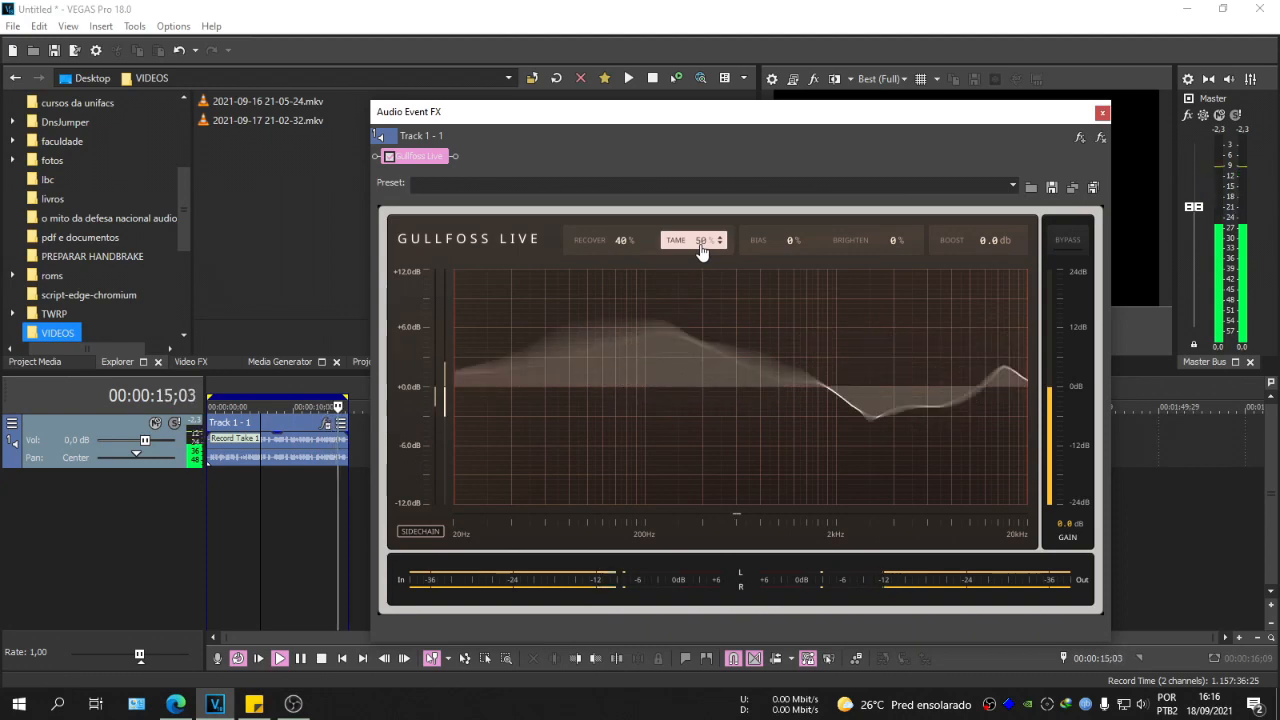
mouse_move(702, 246)
mouse_down()
mouse_move(697, 256)
mouse_move(716, 244)
mouse_move(693, 269)
mouse_up()
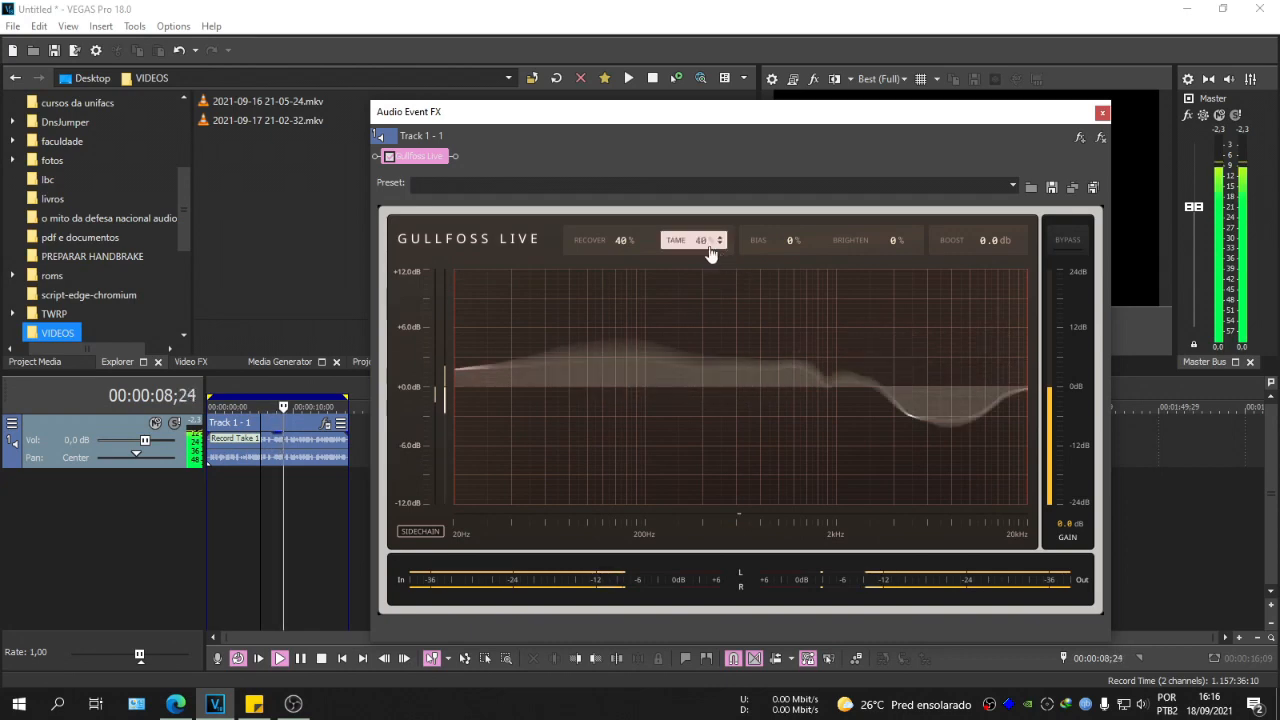
drag(705, 238, 718, 231)
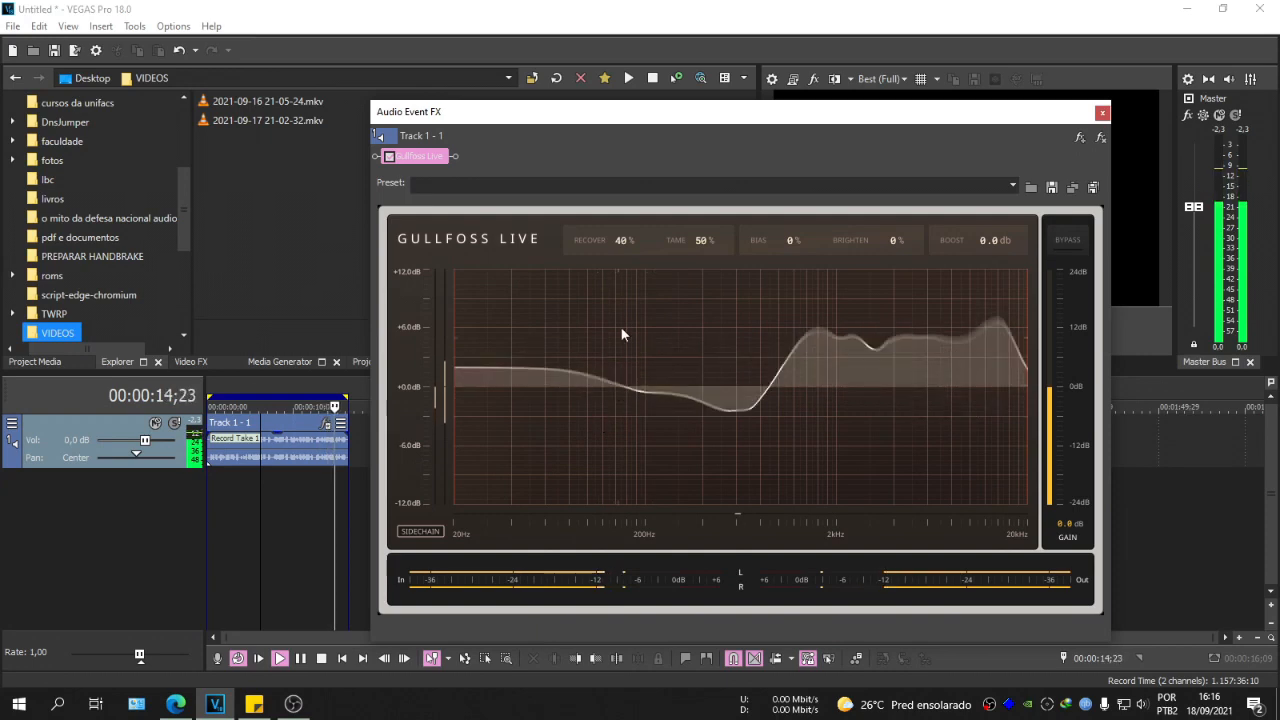
click(299, 658)
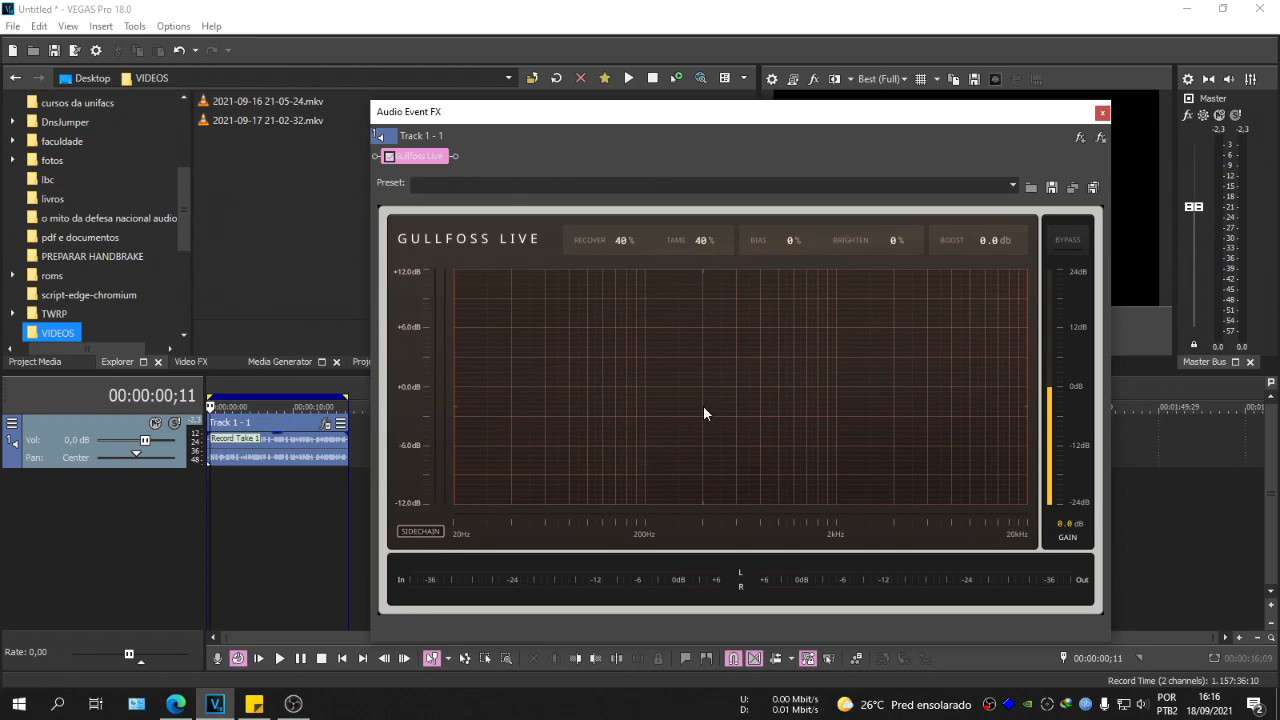
Compare the take with Gullfoss Live bypassed and active during playback, and raise Tame to 50% before stopping
click(301, 659)
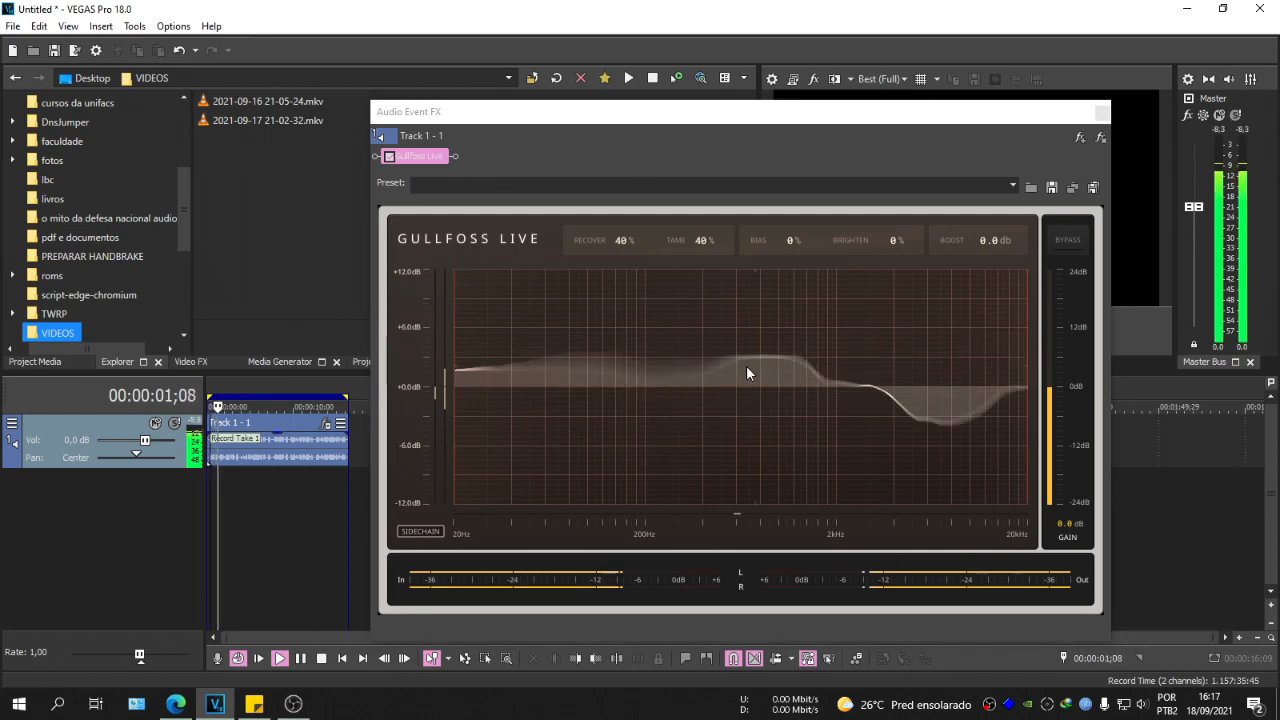
click(1070, 241)
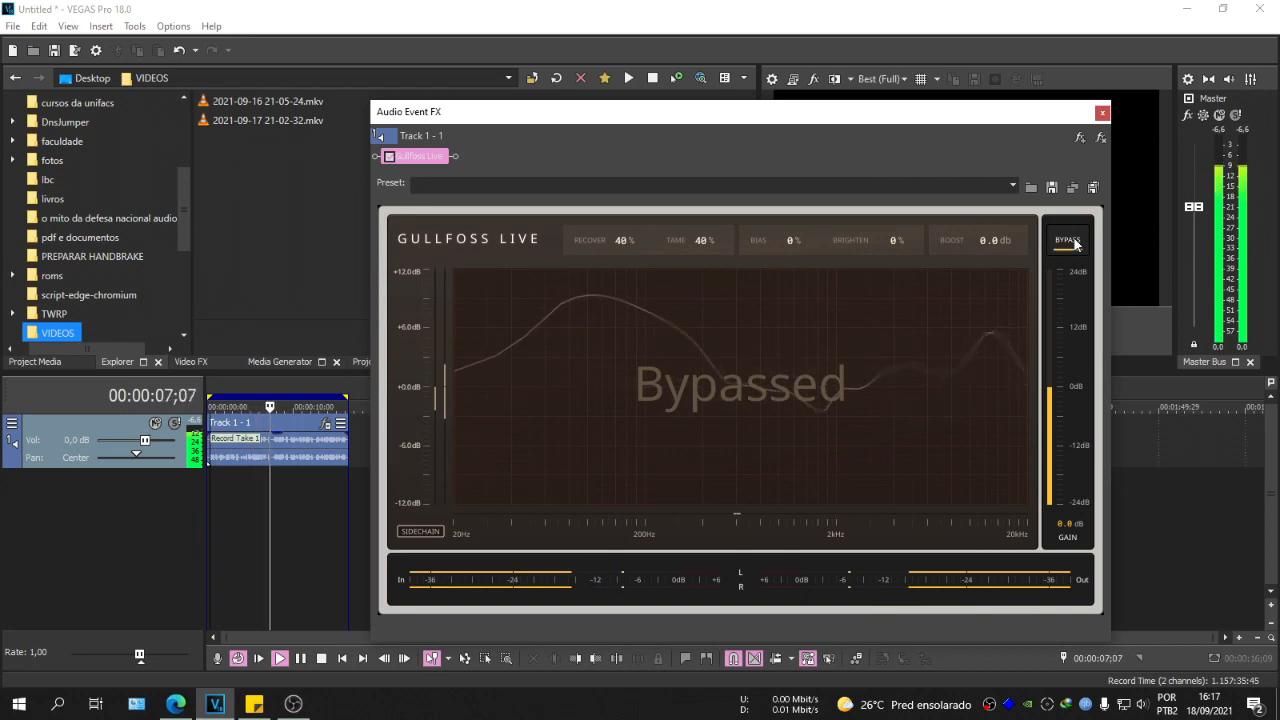
click(1072, 241)
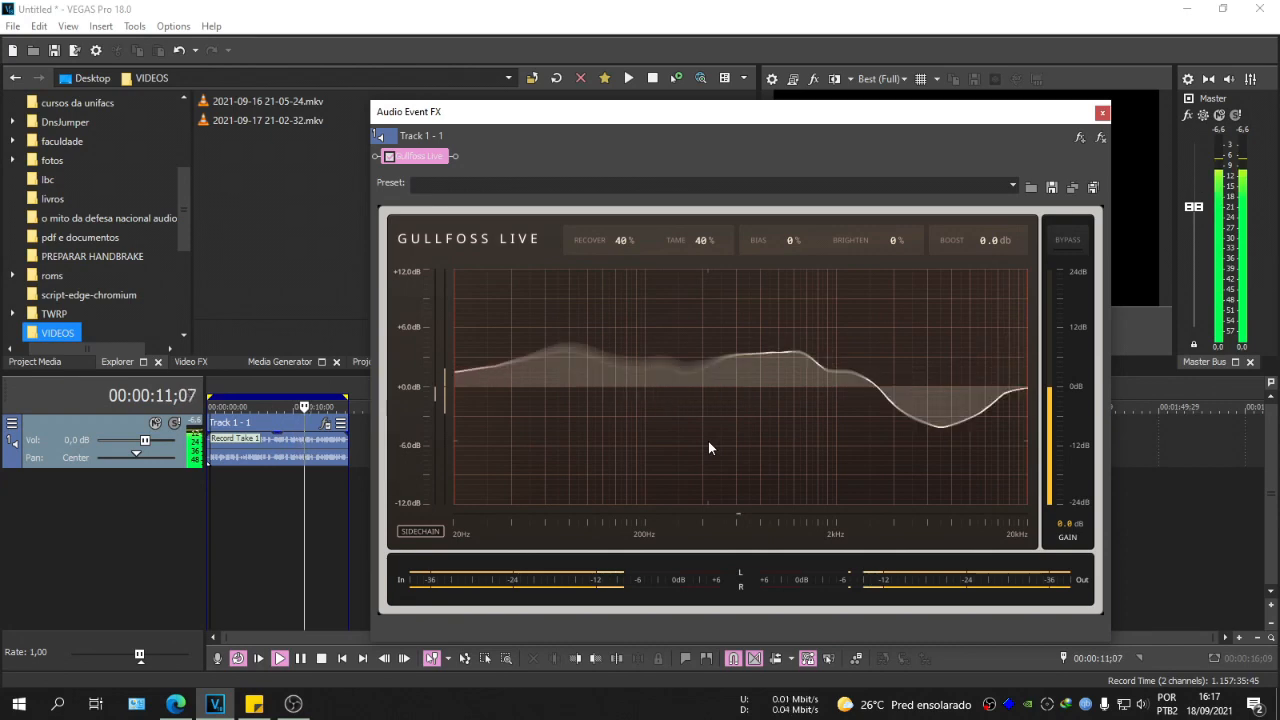
drag(696, 248, 743, 234)
click(321, 658)
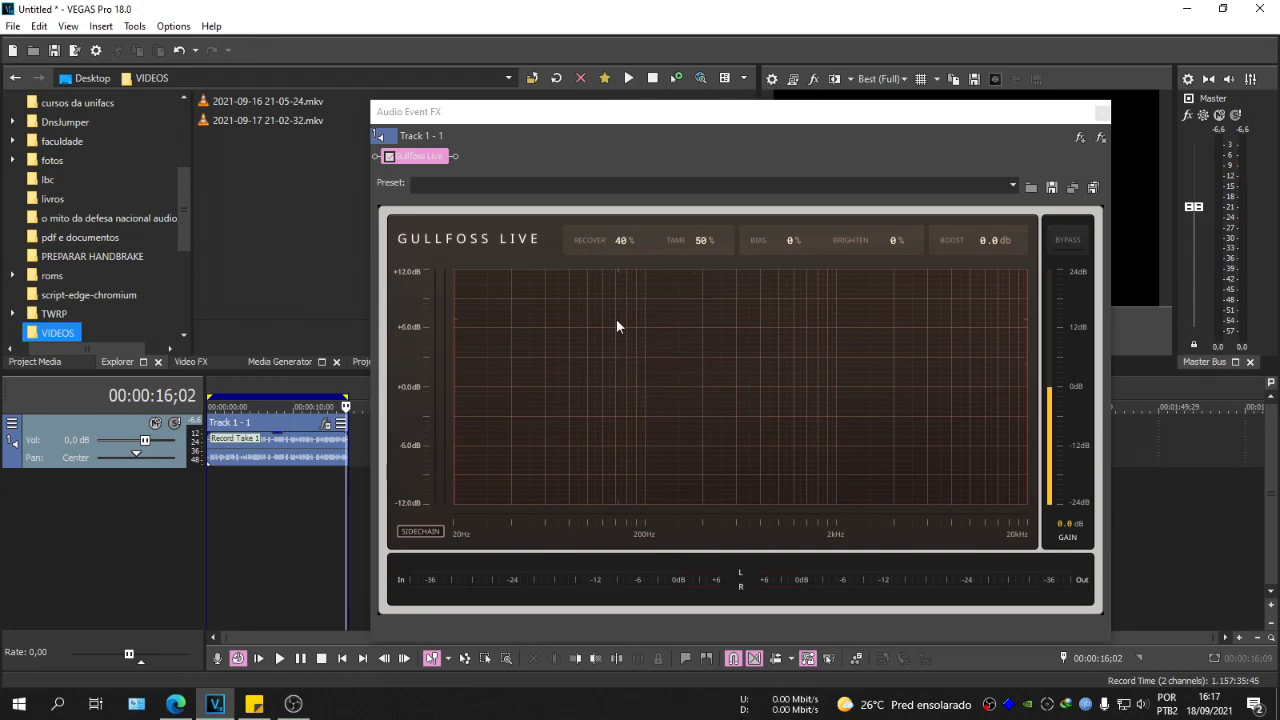
Play the take with both Recover and Tame raised to the extreme value of 200%
click(304, 660)
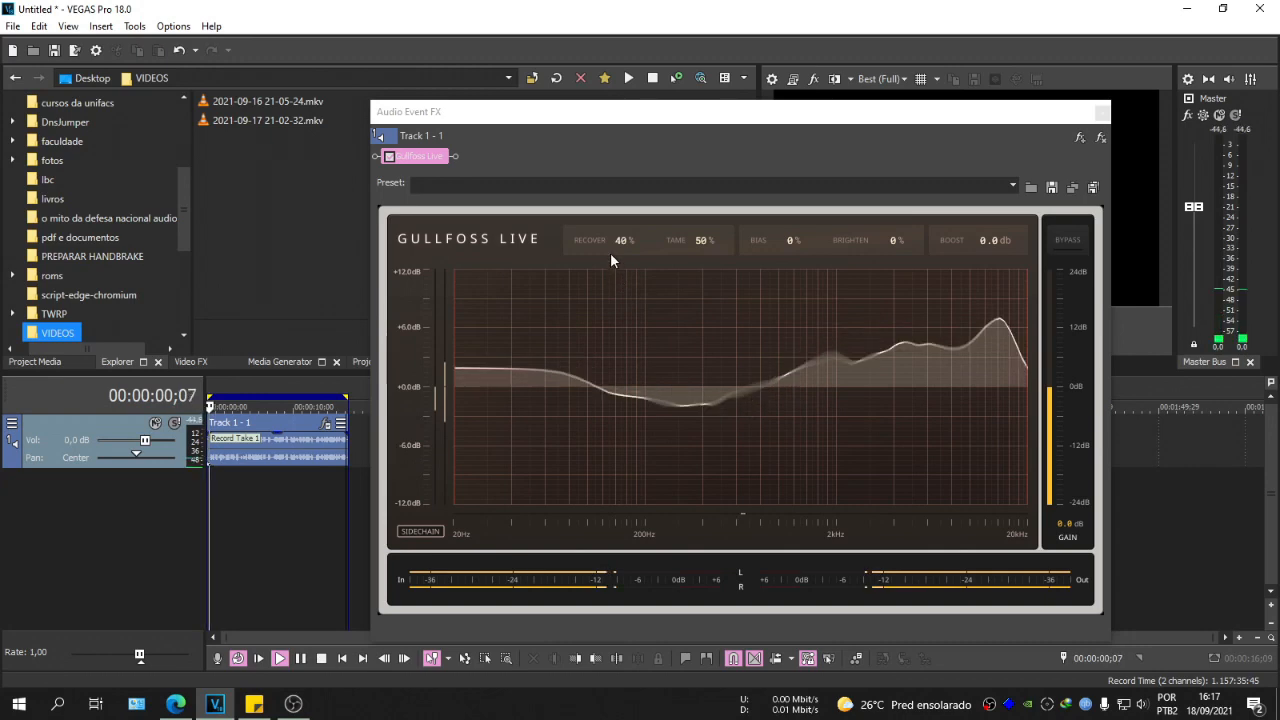
drag(610, 241, 613, 45)
drag(610, 240, 622, 165)
drag(702, 241, 720, 86)
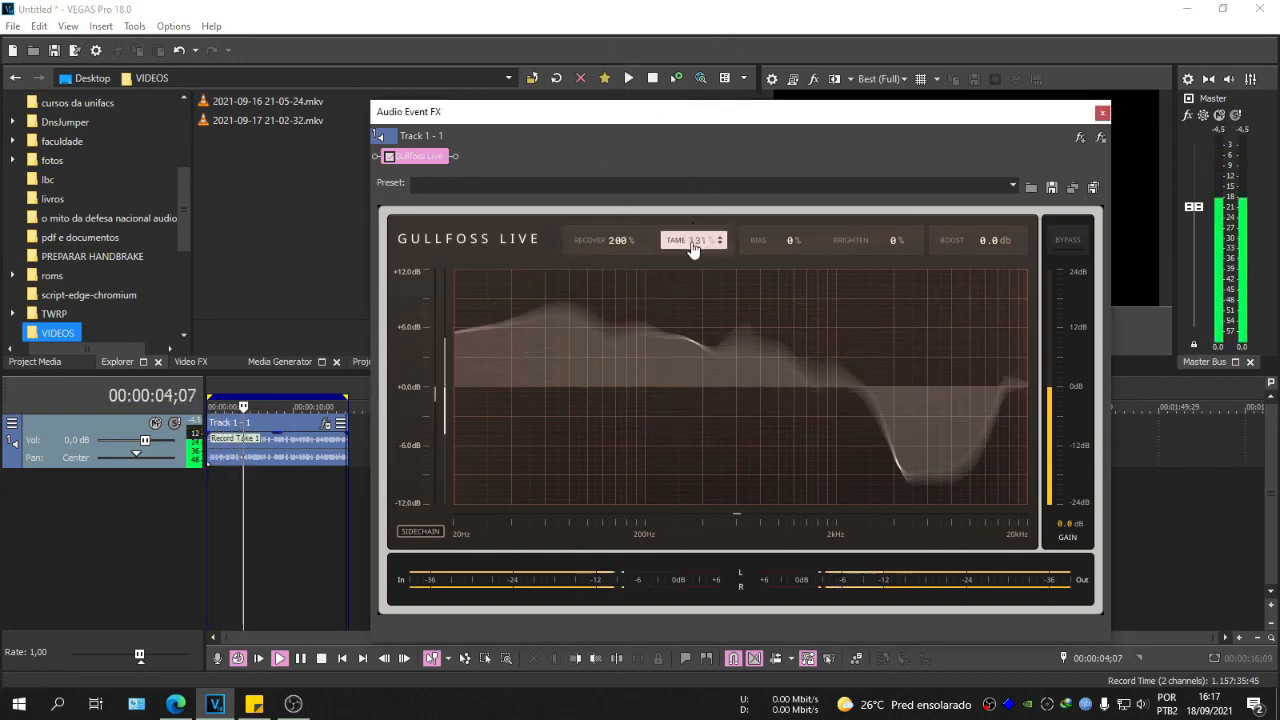
Narrow the graph scale to ±3 dB and lower Recover to 16% while Tame stays at its extreme setting
drag(606, 240, 559, 410)
drag(416, 385, 421, 312)
drag(610, 246, 586, 363)
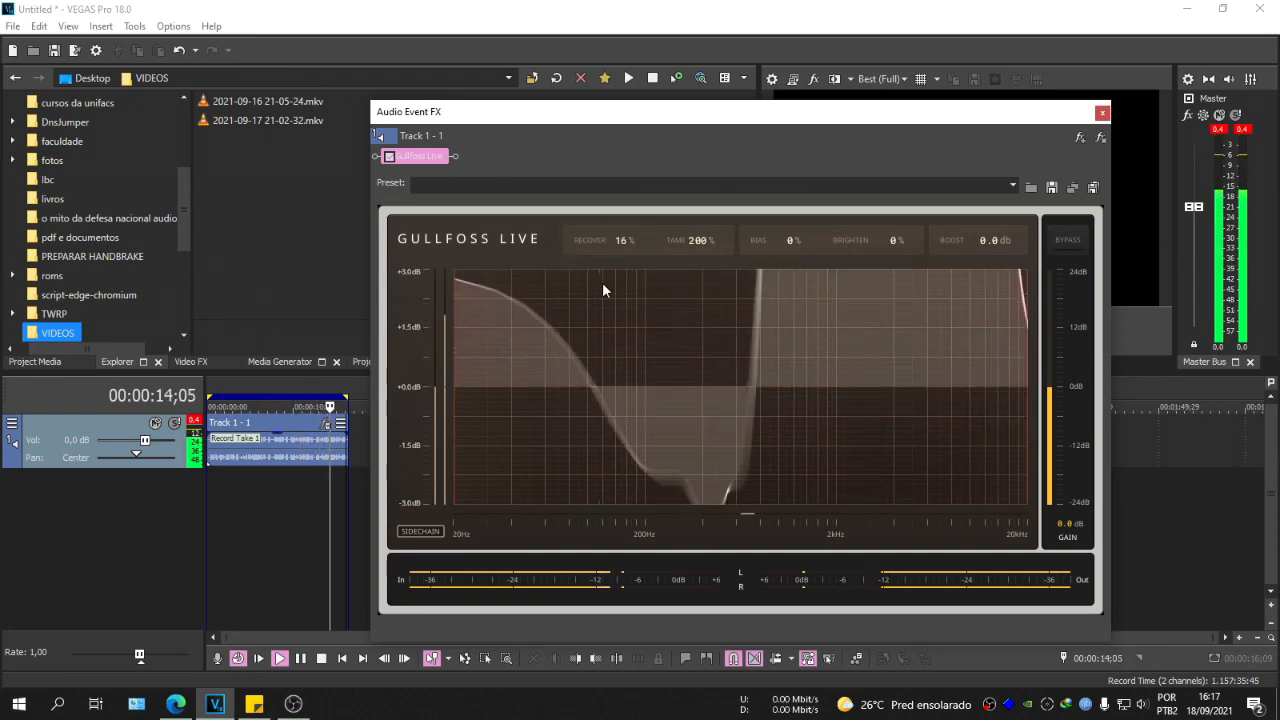
Set Recover to 40% and bring Tame down to 35% while the take plays
drag(638, 231, 673, 412)
drag(722, 252, 697, 261)
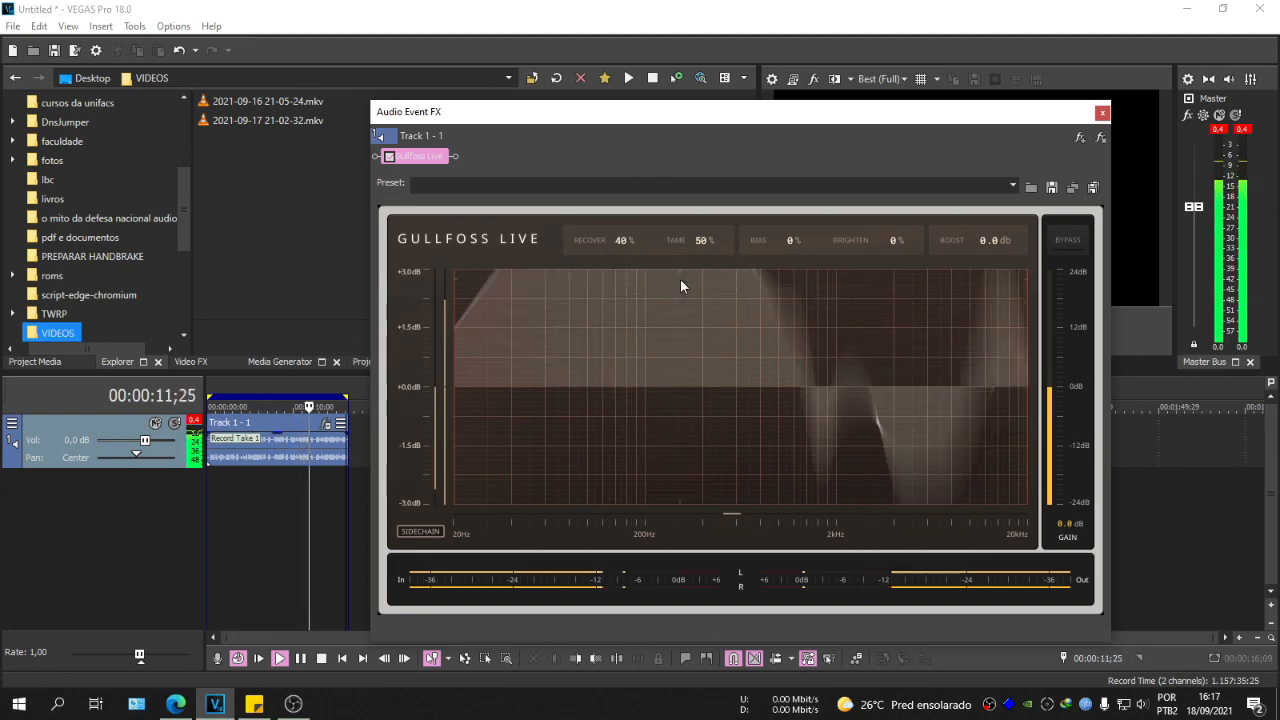
drag(694, 242, 691, 280)
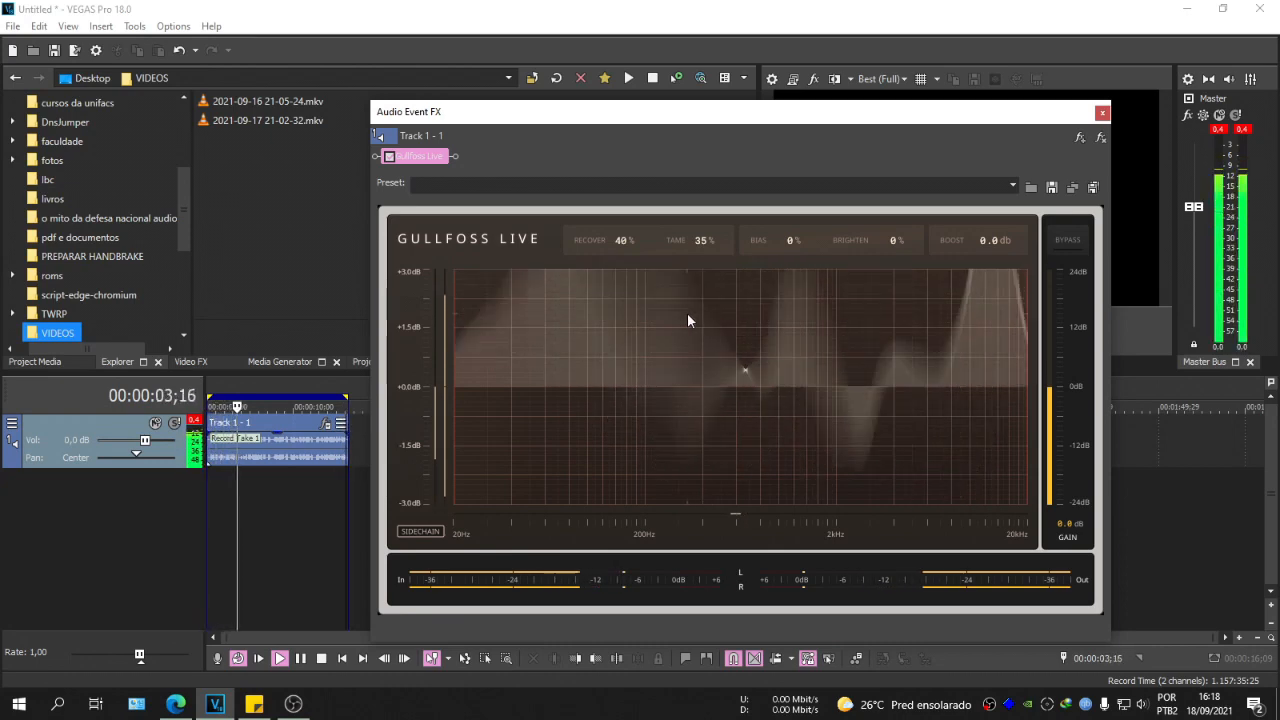
Change the graph scale to ±6 dB while the take plays and pause playback
click(416, 337)
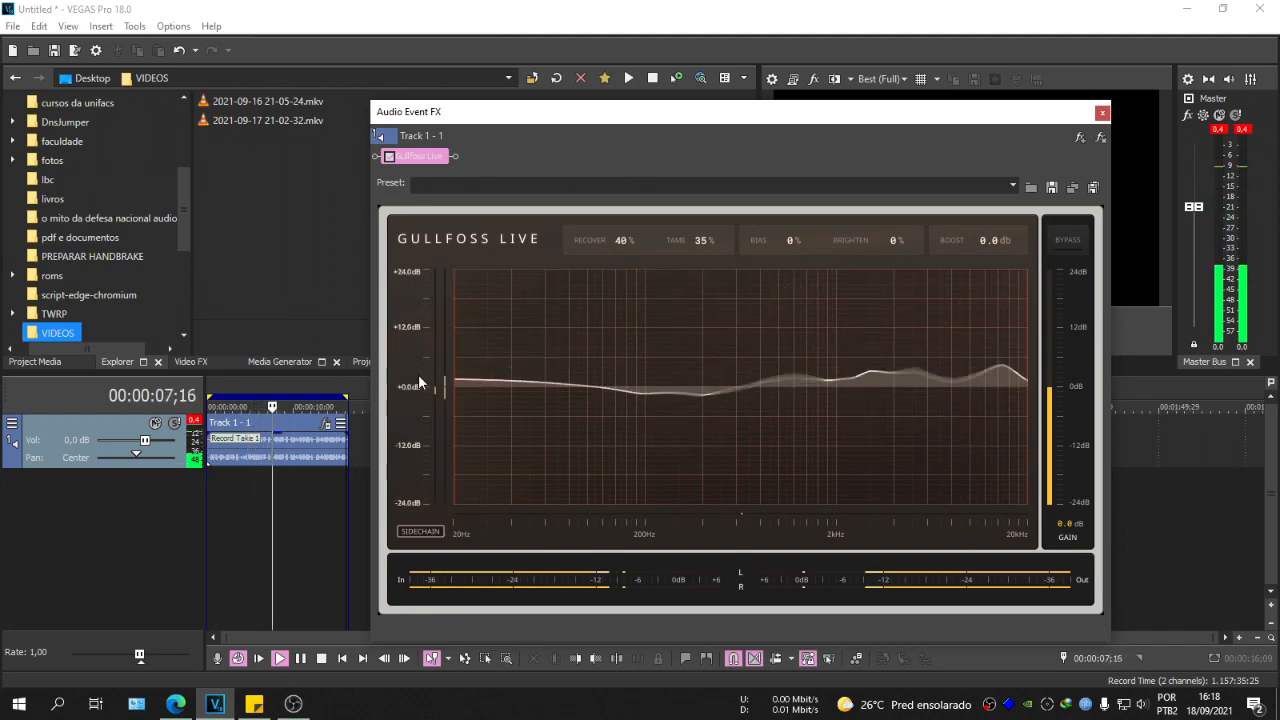
click(420, 363)
click(419, 377)
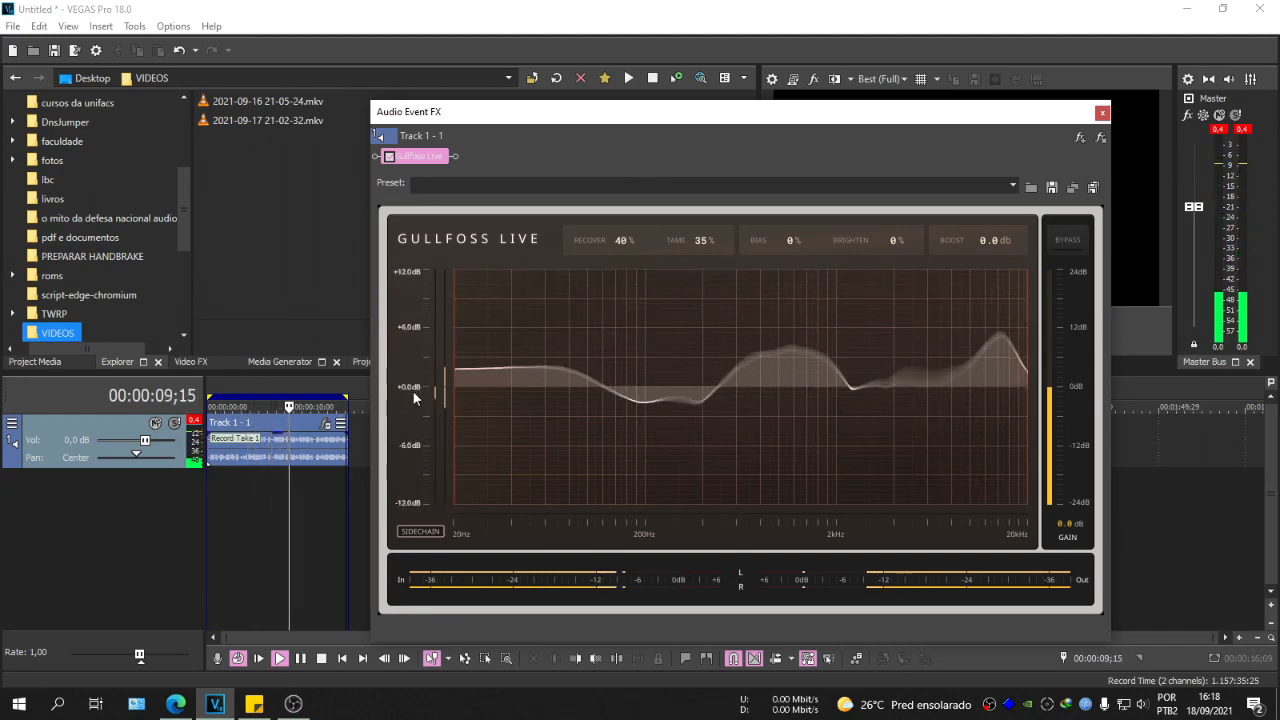
click(419, 356)
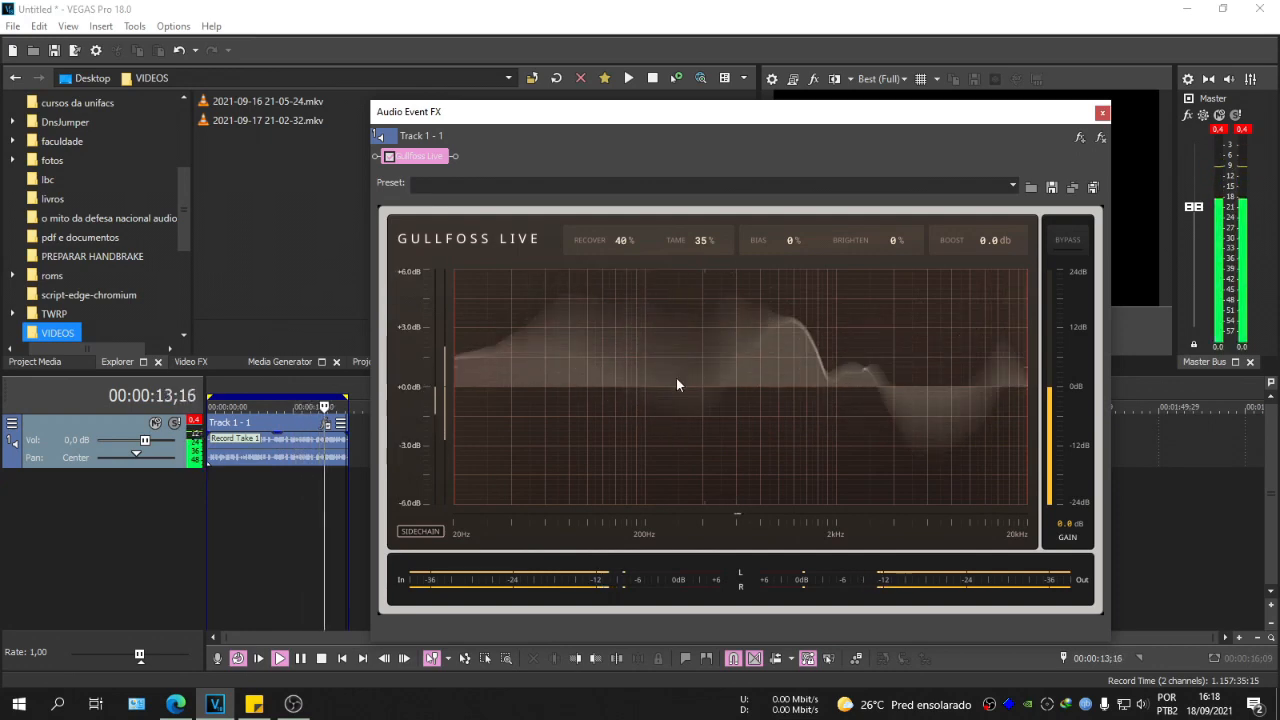
click(300, 658)
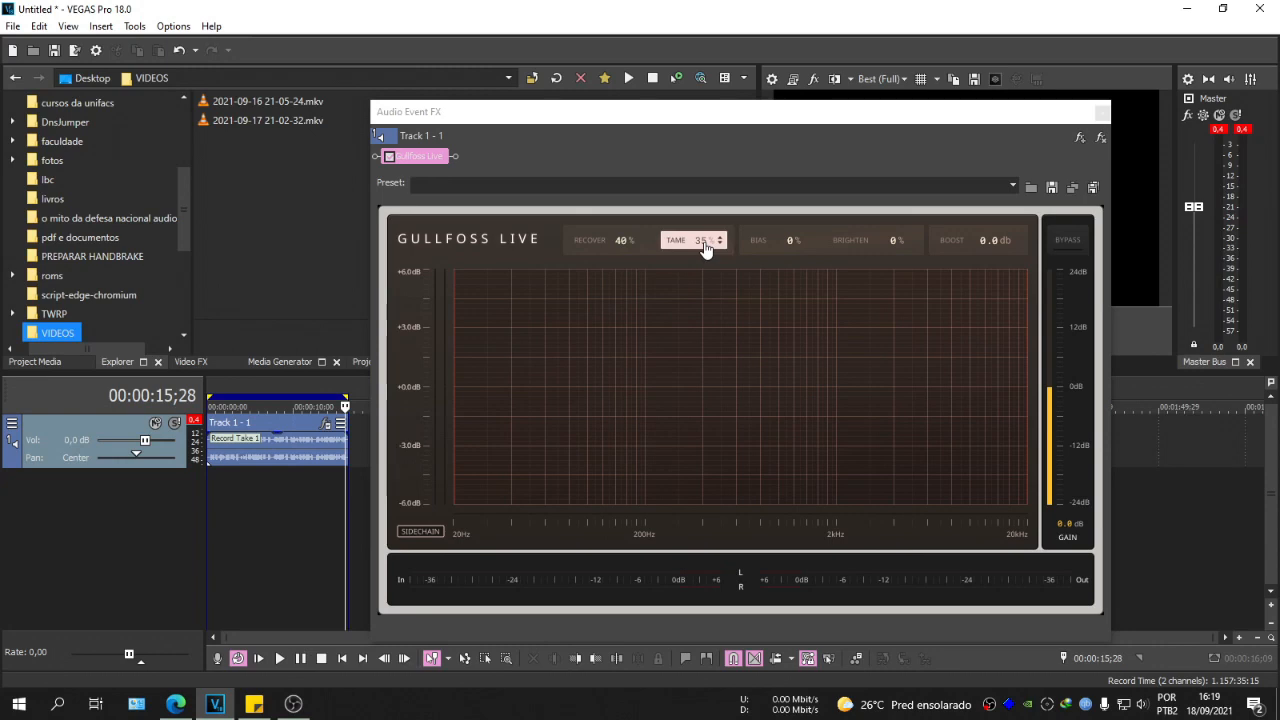
Play the take, adjust Bias to 40%, and pause playback
click(302, 664)
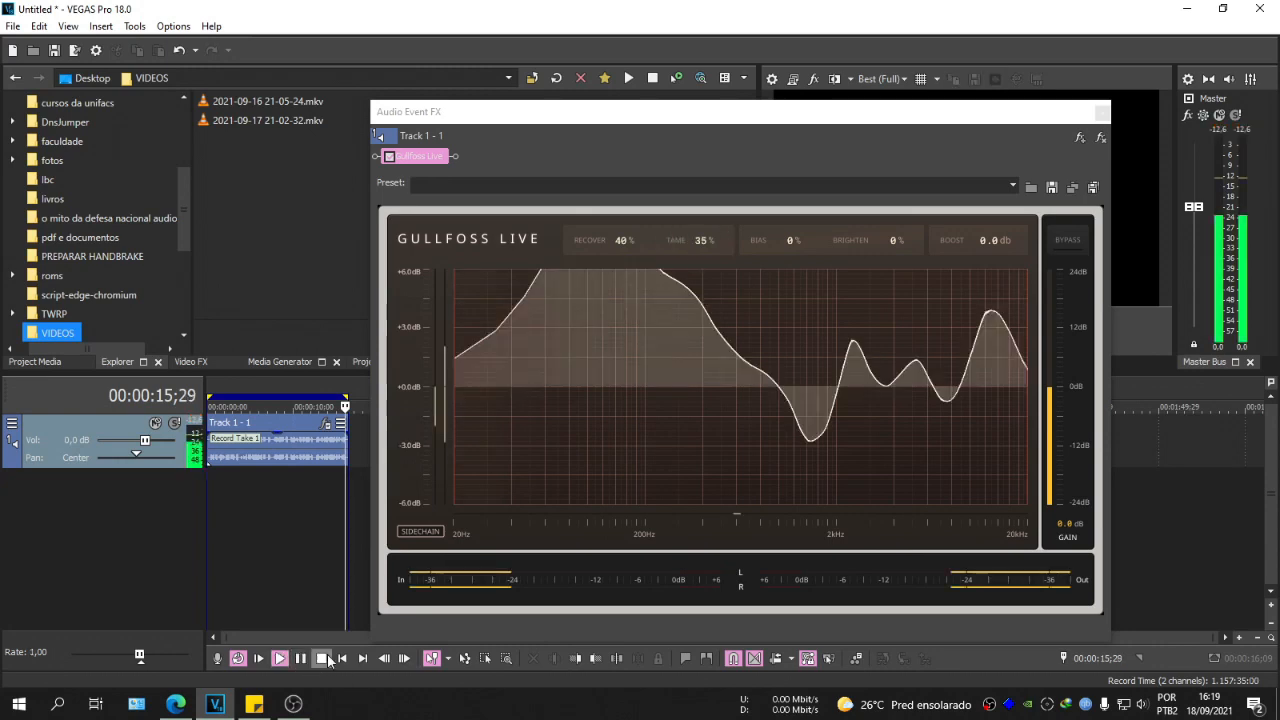
drag(789, 239, 868, 178)
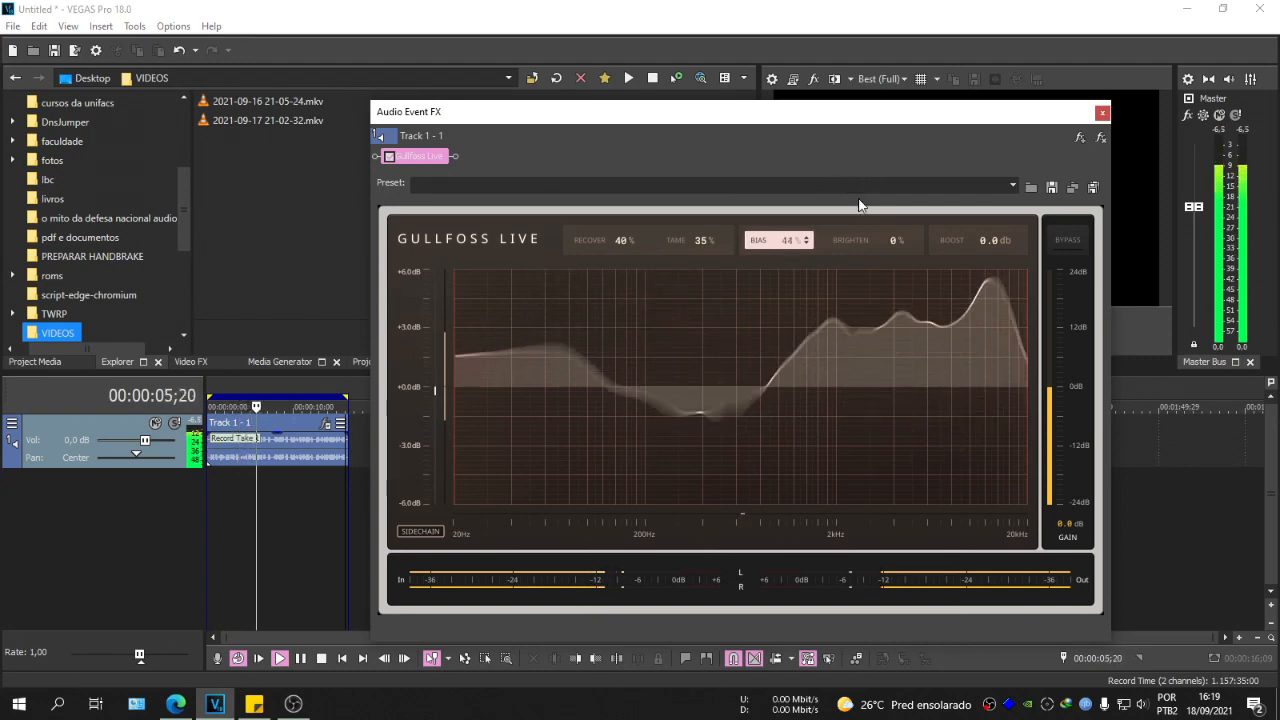
mouse_move(780, 247)
mouse_down()
mouse_move(809, 235)
mouse_move(782, 250)
mouse_move(793, 256)
mouse_up()
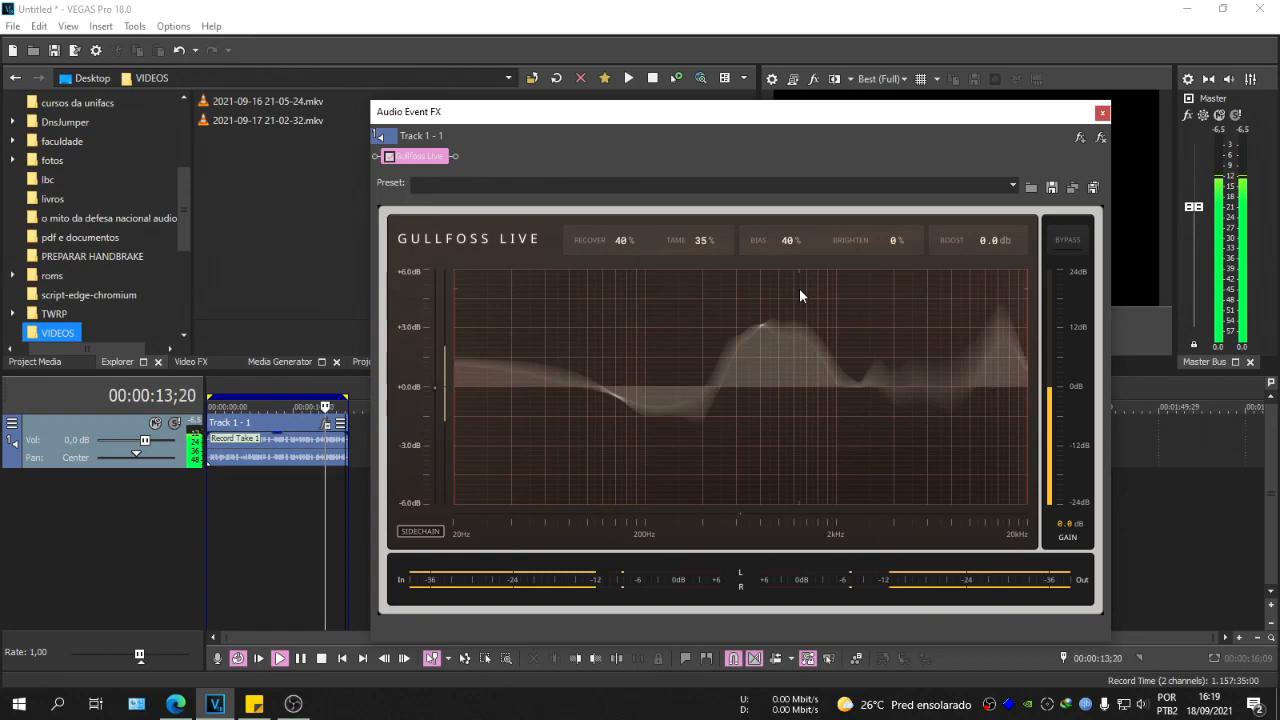
click(301, 659)
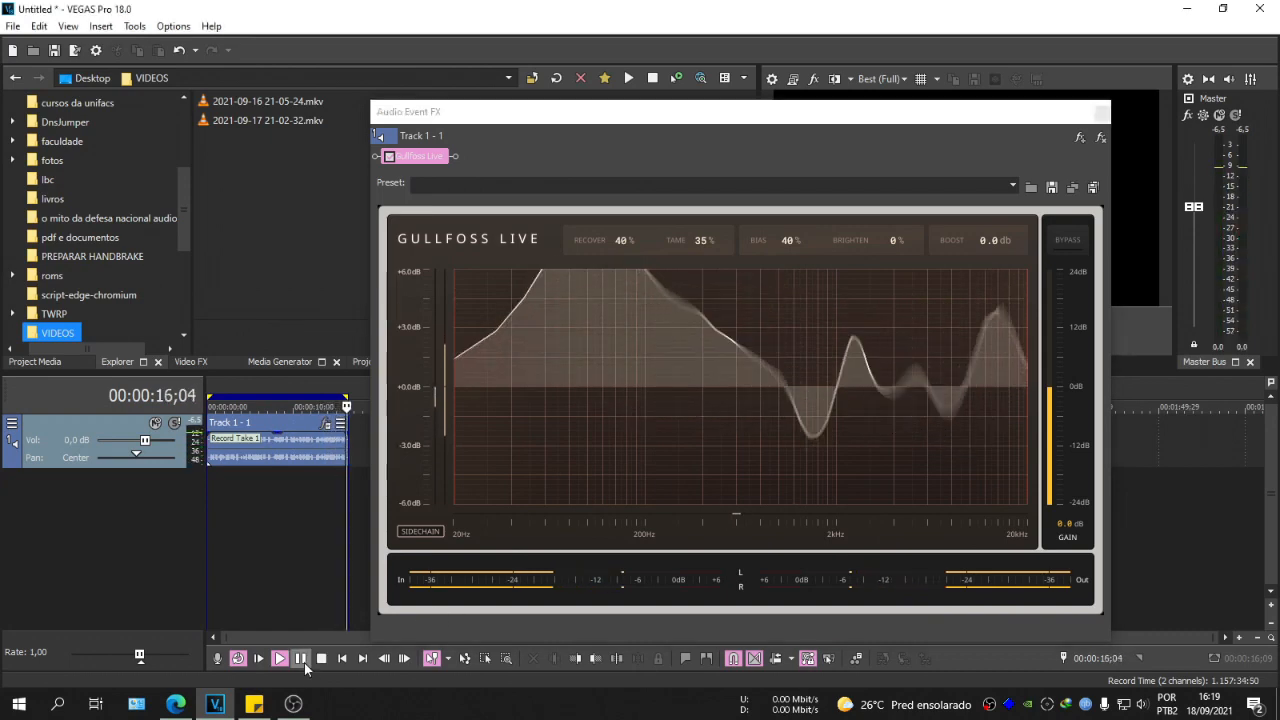
Reset Bias to 0% and return it to 40% with playback stopped
click(781, 250)
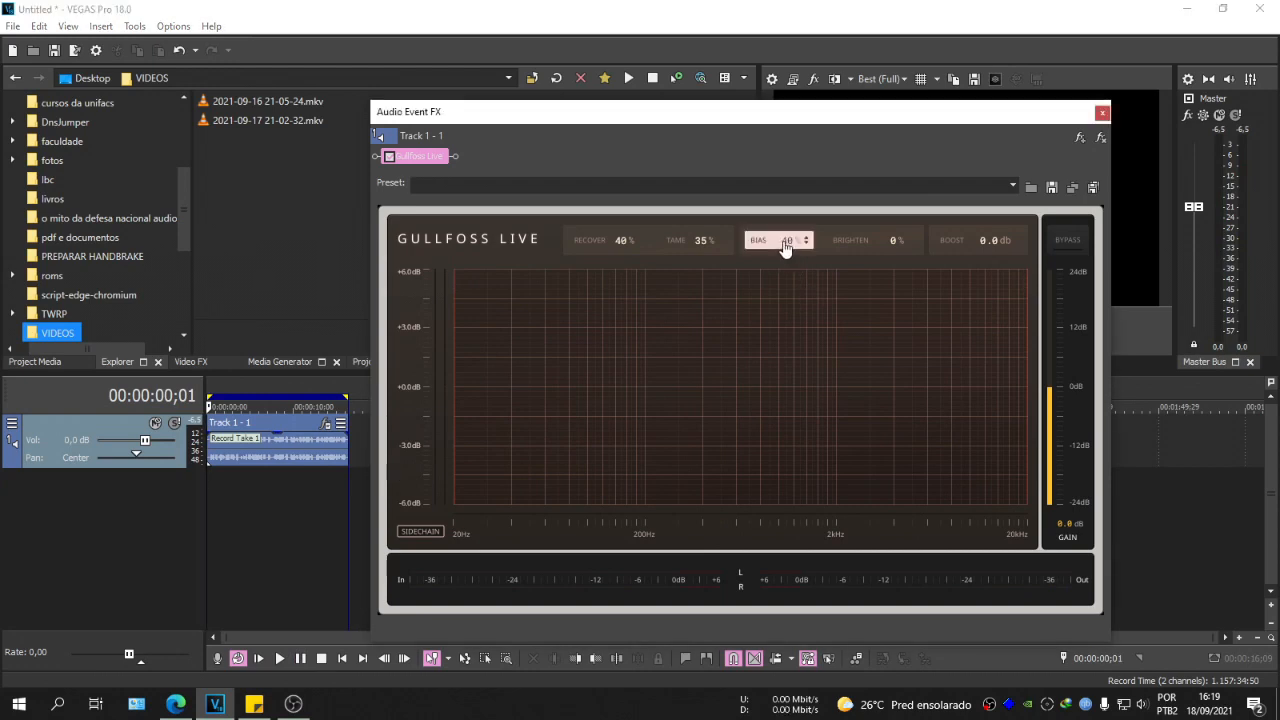
double_click(785, 249)
click(786, 251)
scroll(777, 251, down, 2)
double_click(777, 248)
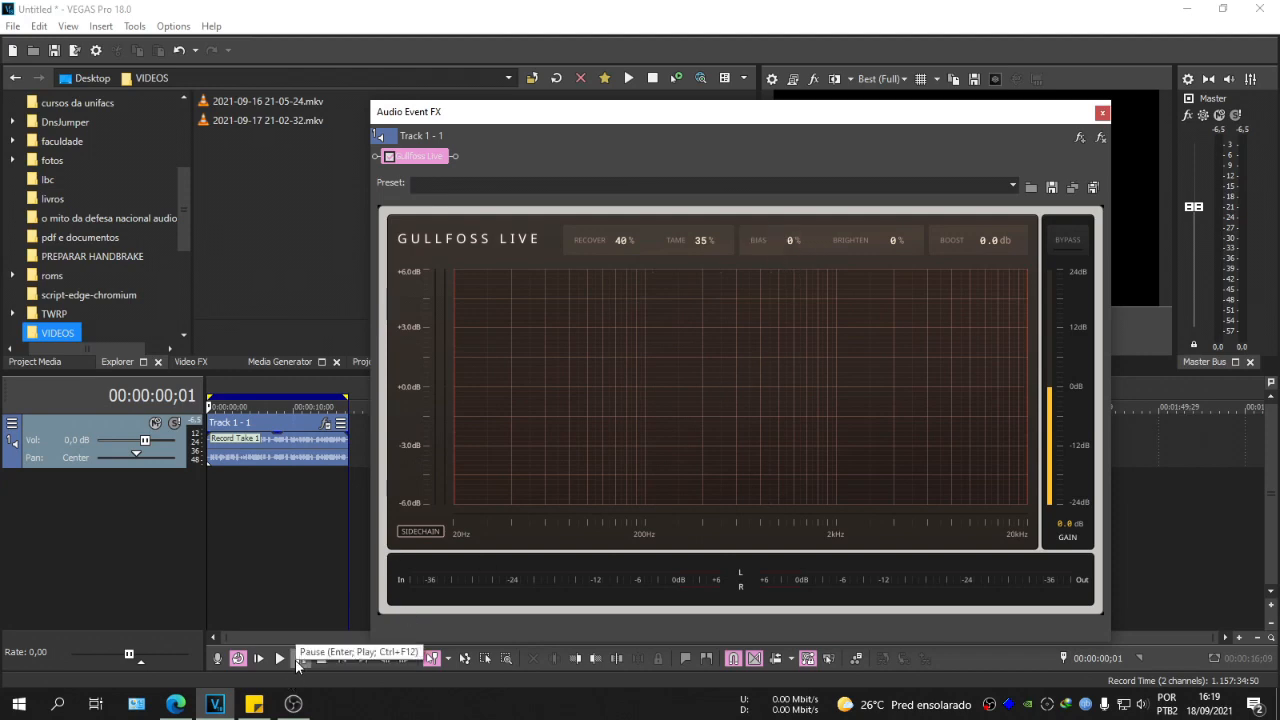
scroll(769, 249, up, 10)
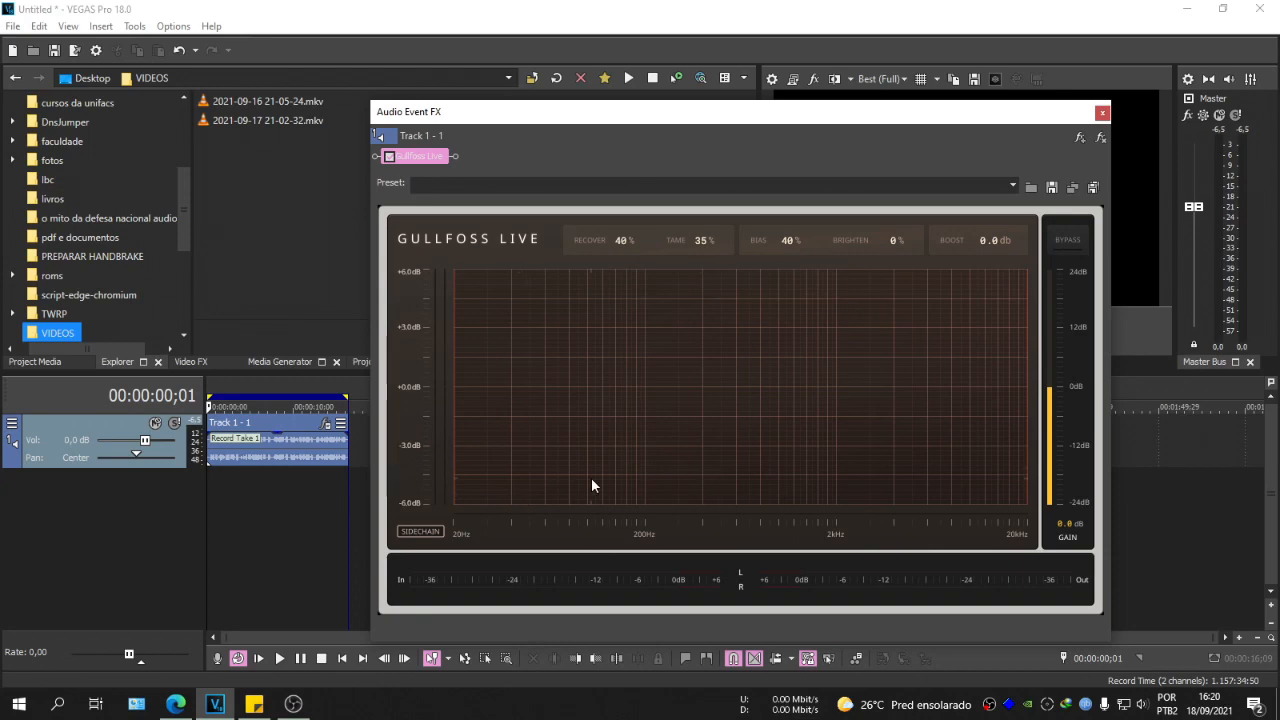
Compare the take with Gullfoss Live bypassed and active at 40% Bias, listening to each state twice, and pause playback
click(300, 660)
click(1071, 248)
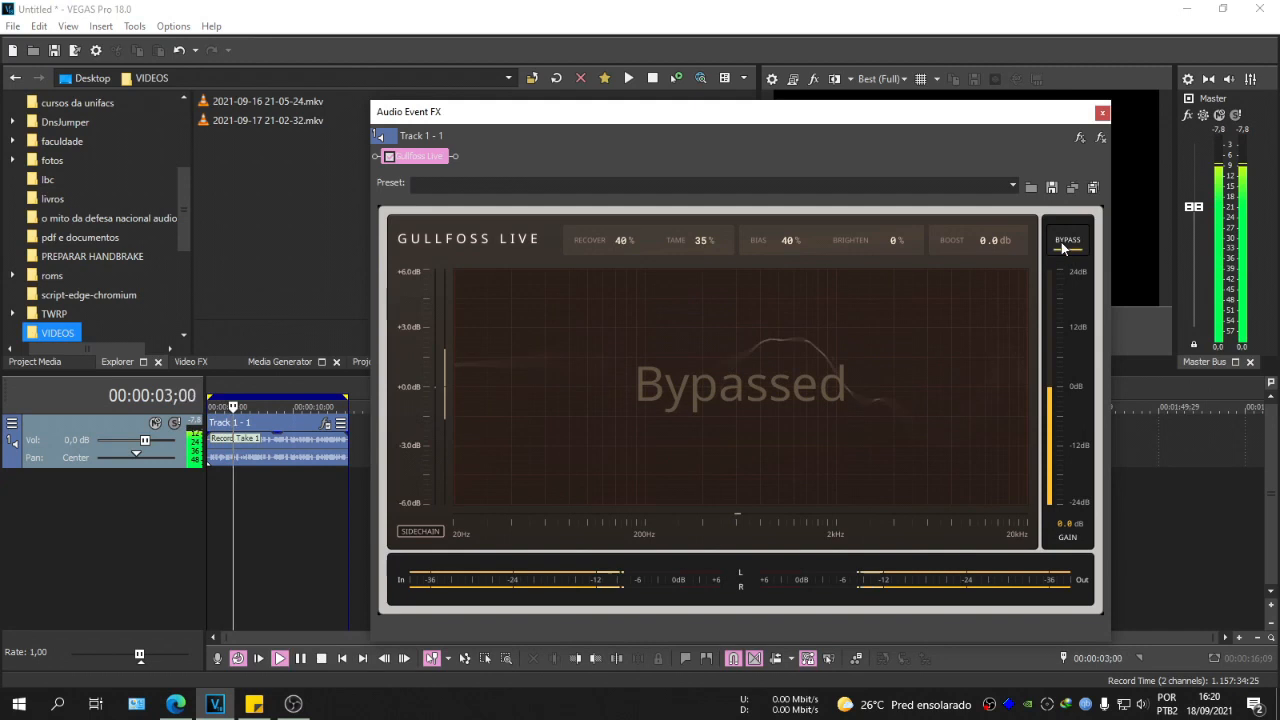
click(1065, 245)
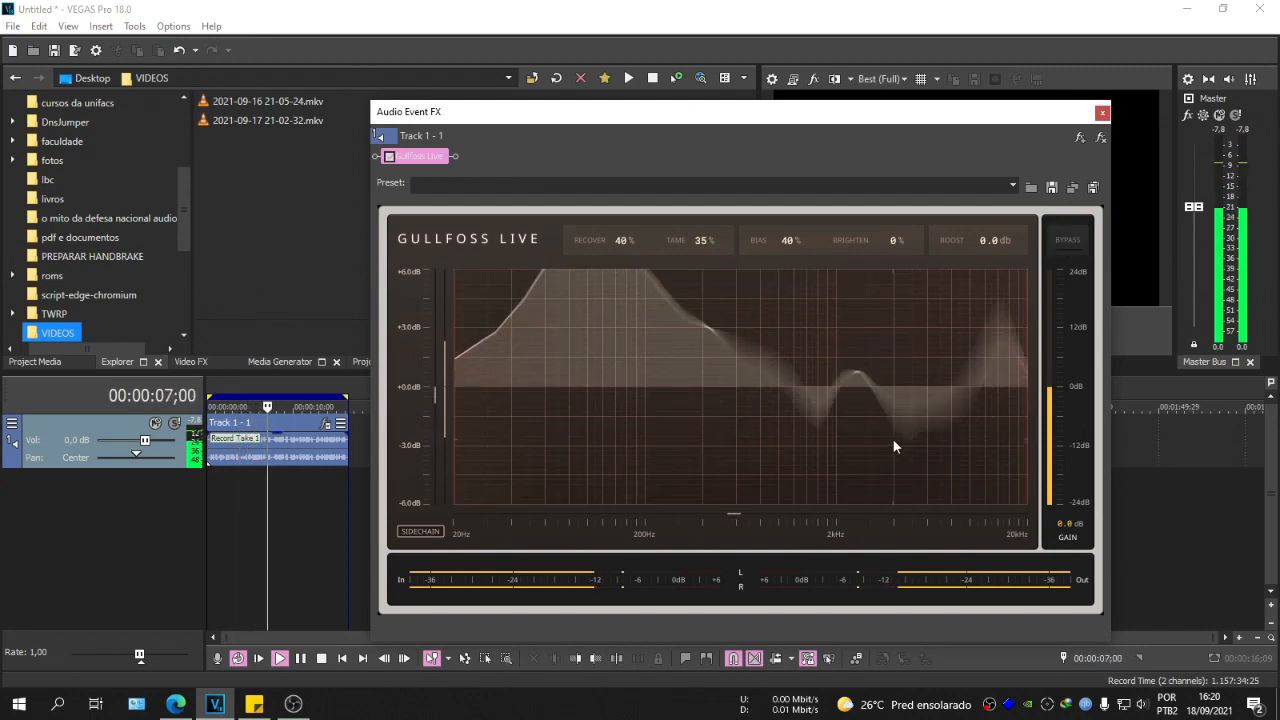
click(1066, 243)
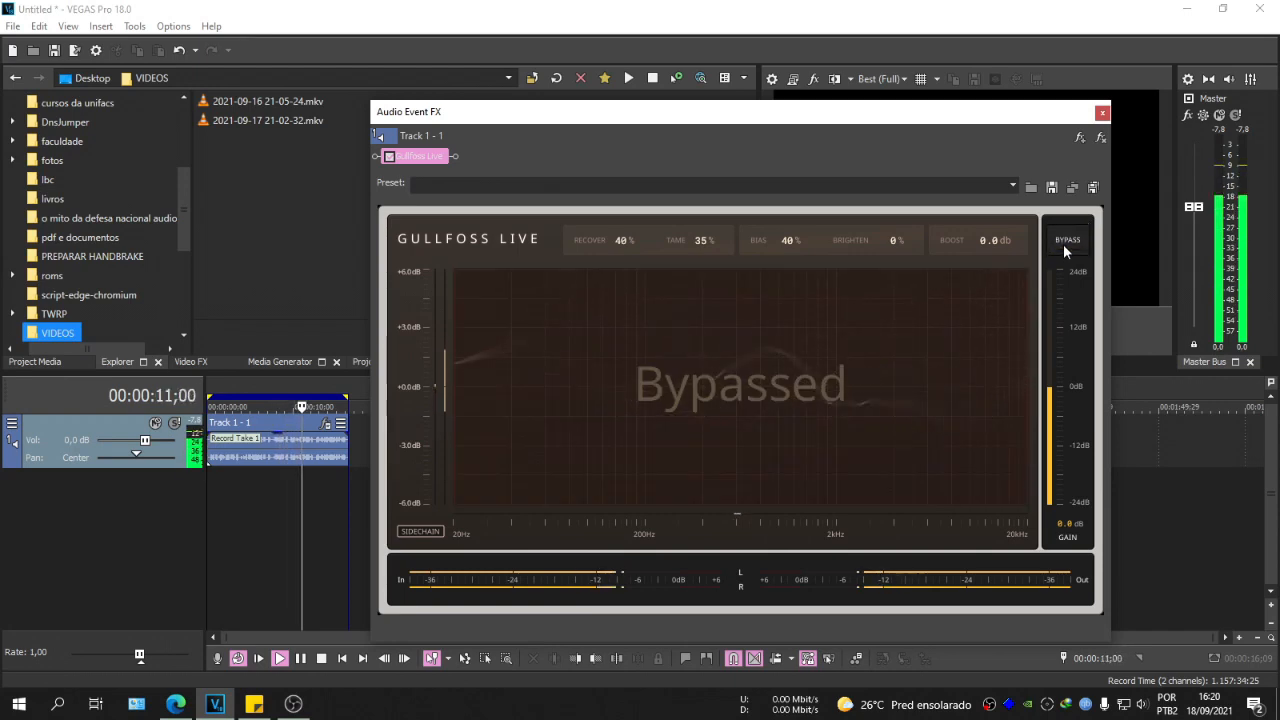
click(1065, 246)
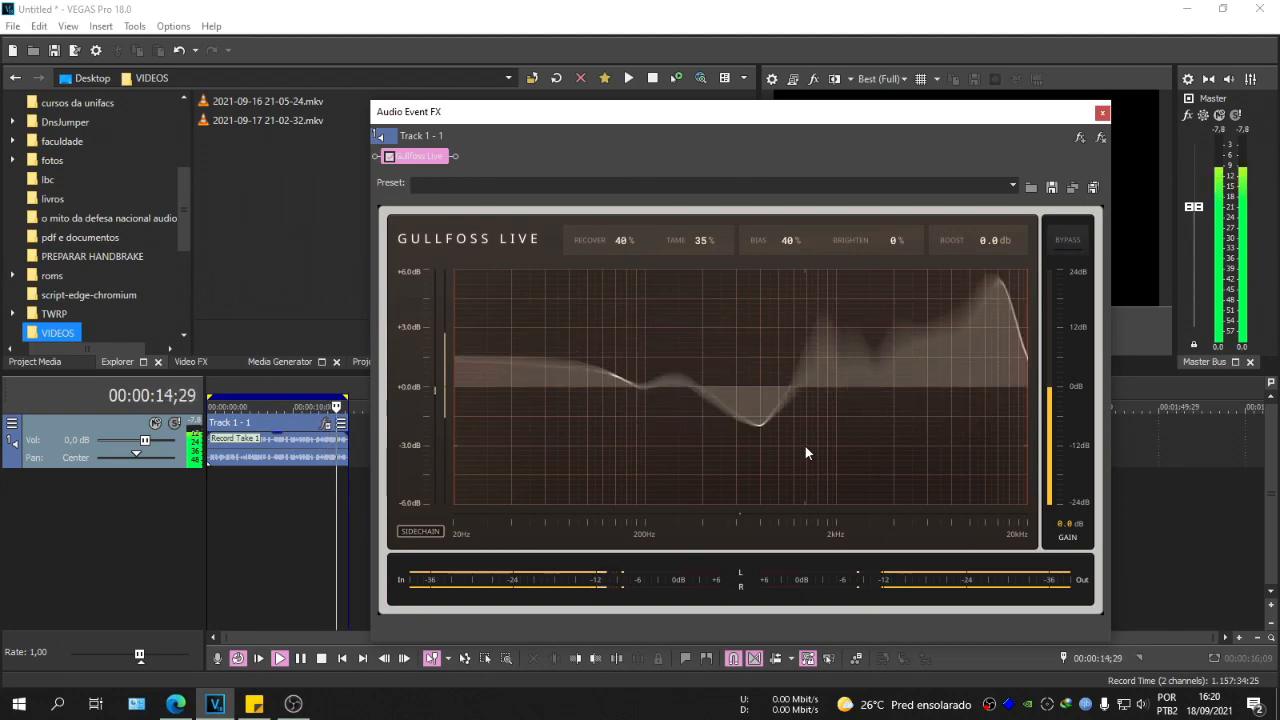
click(299, 658)
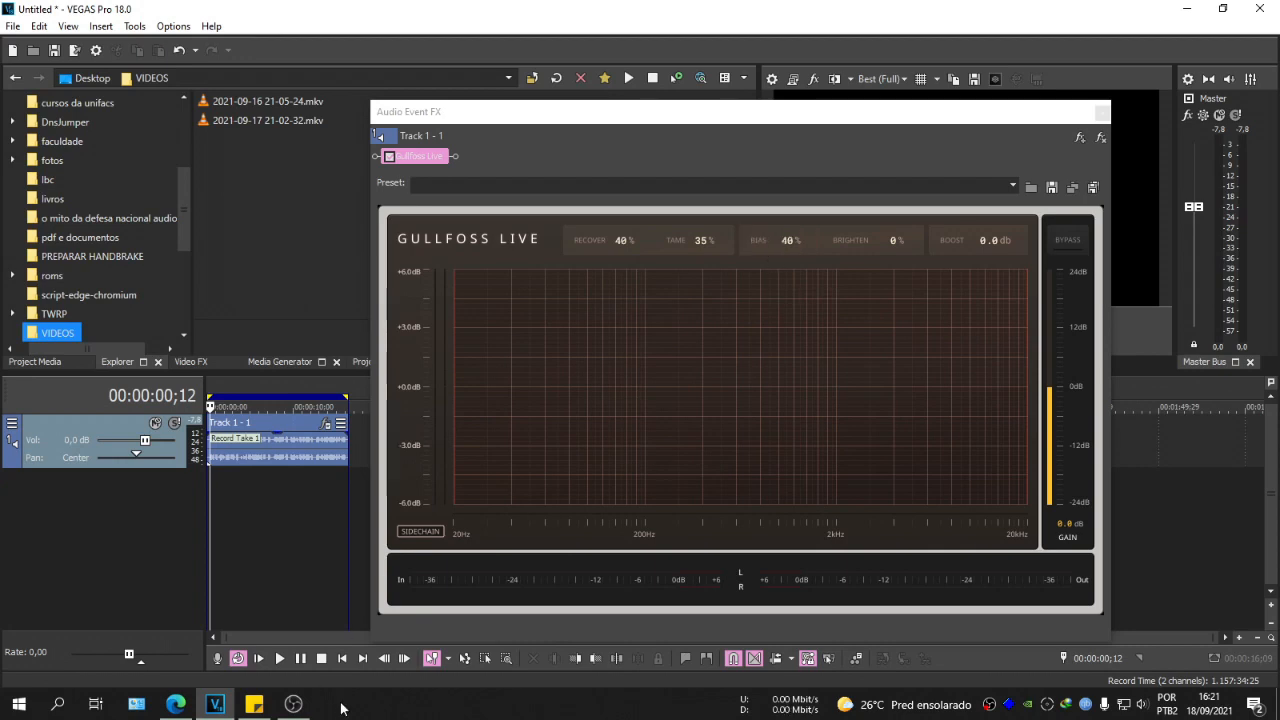
Lower Bias to -30% while the take plays and compare it against the bypassed sound
click(298, 660)
drag(785, 242, 780, 324)
drag(779, 329, 779, 386)
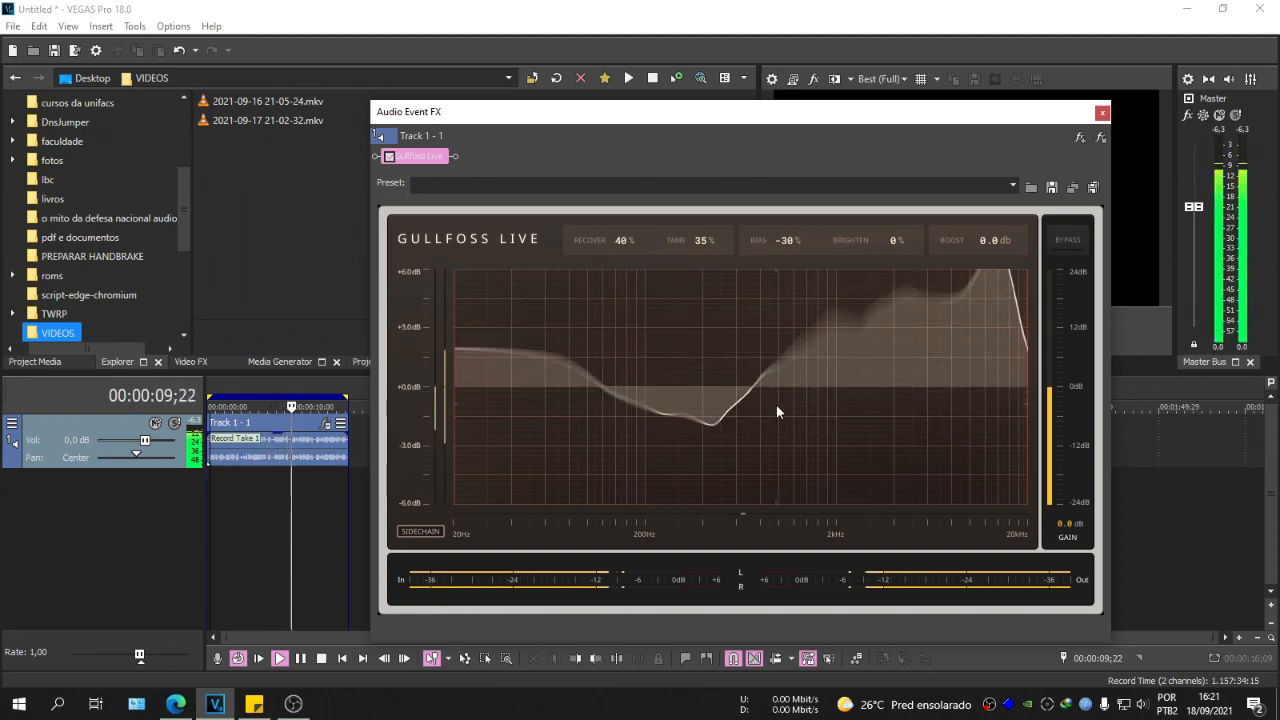
click(1063, 245)
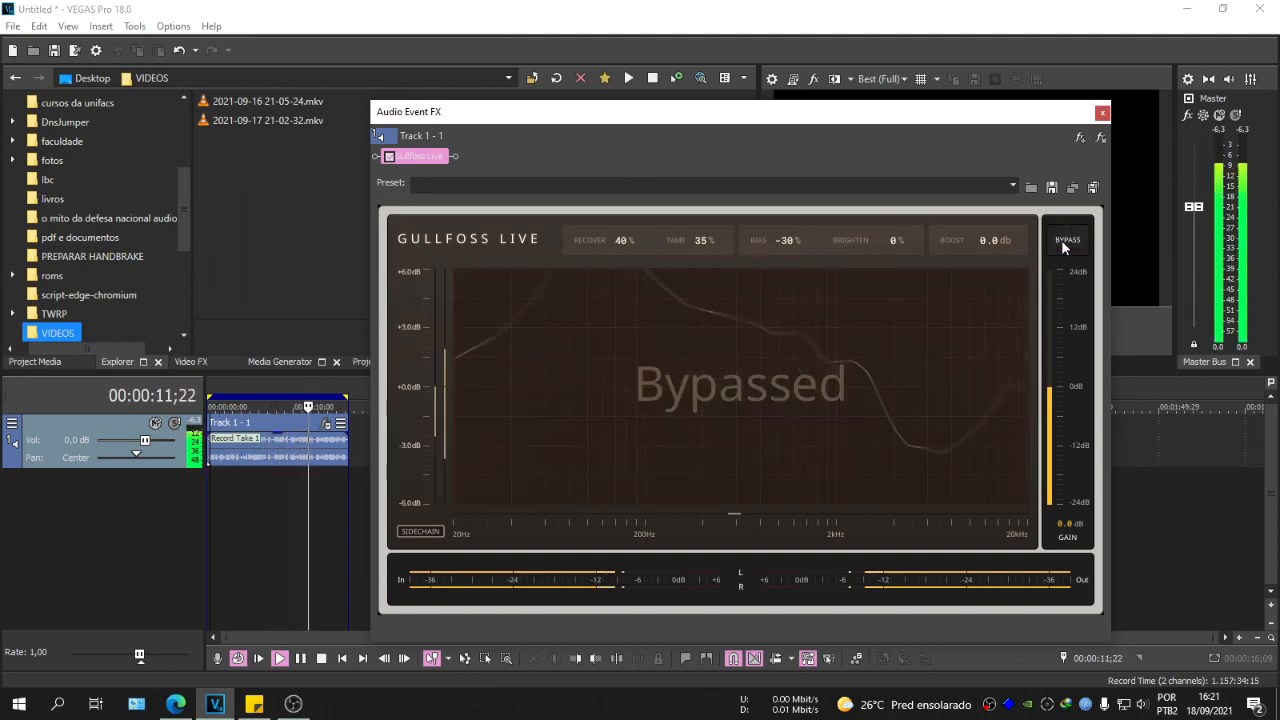
click(1063, 245)
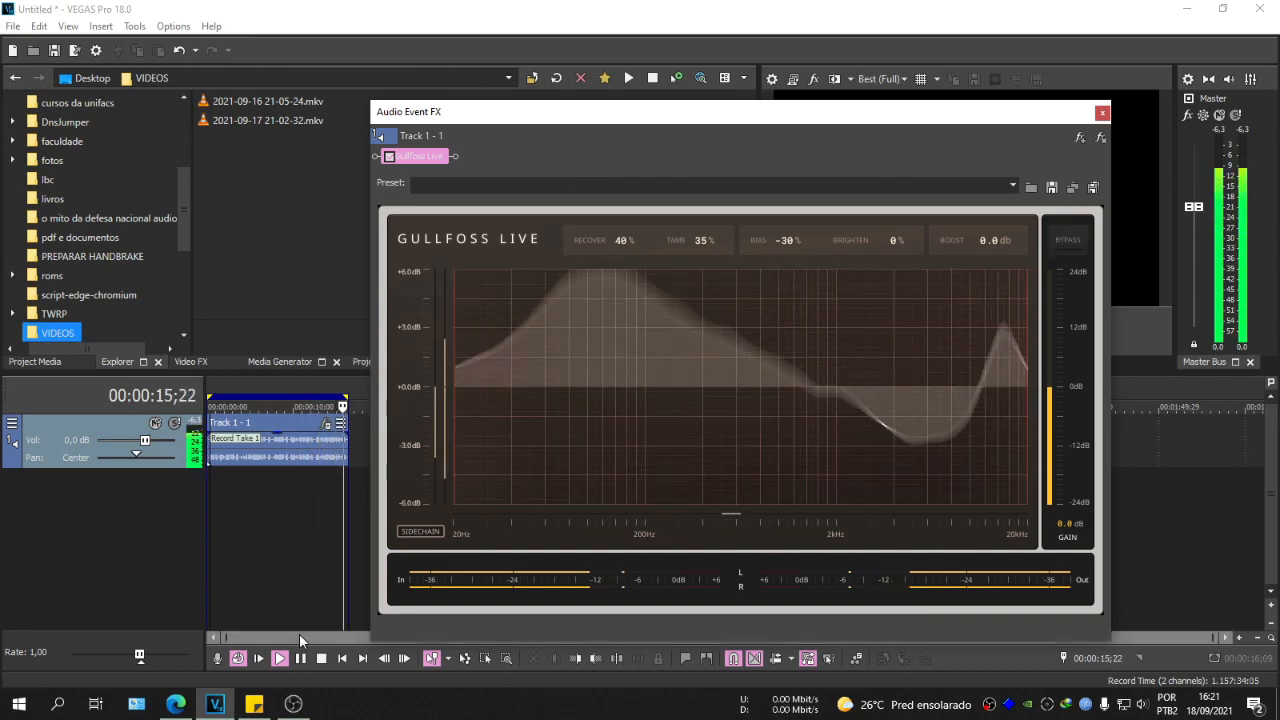
Sweep Bias down to -100% during playback, settle it at -27%, and stop the take
scroll(801, 251, up, 4)
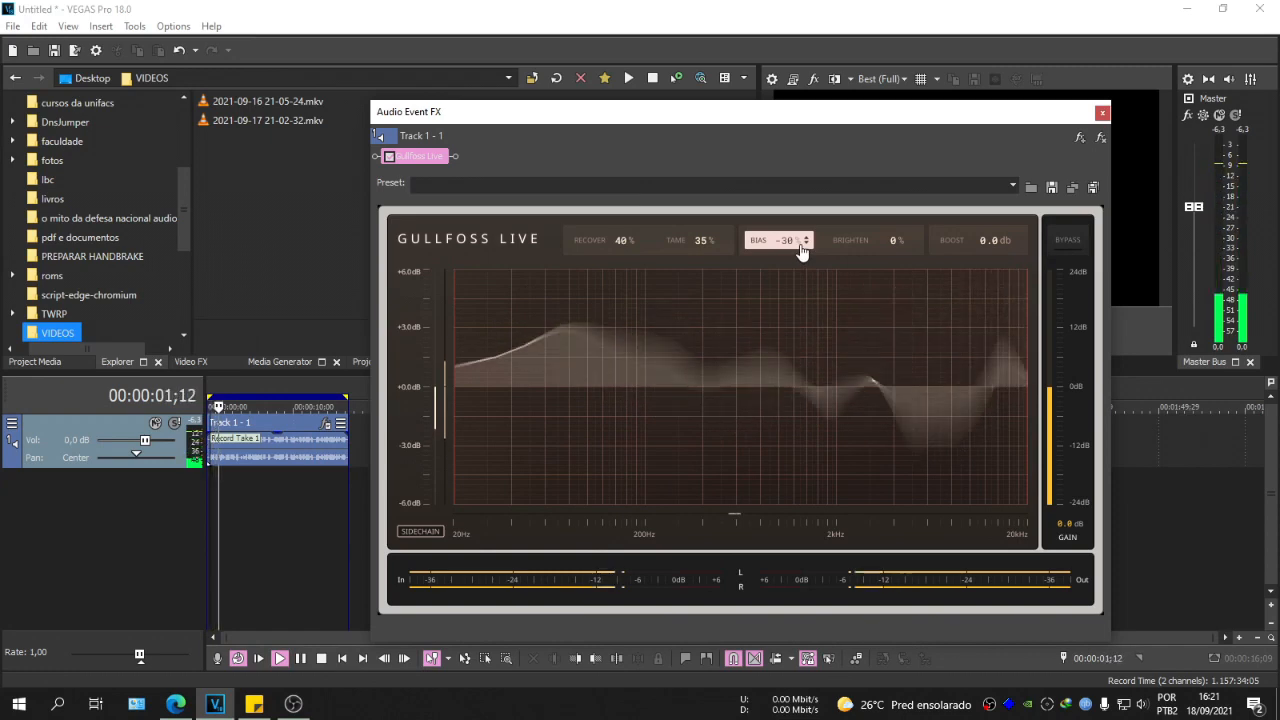
scroll(816, 245, down, 1)
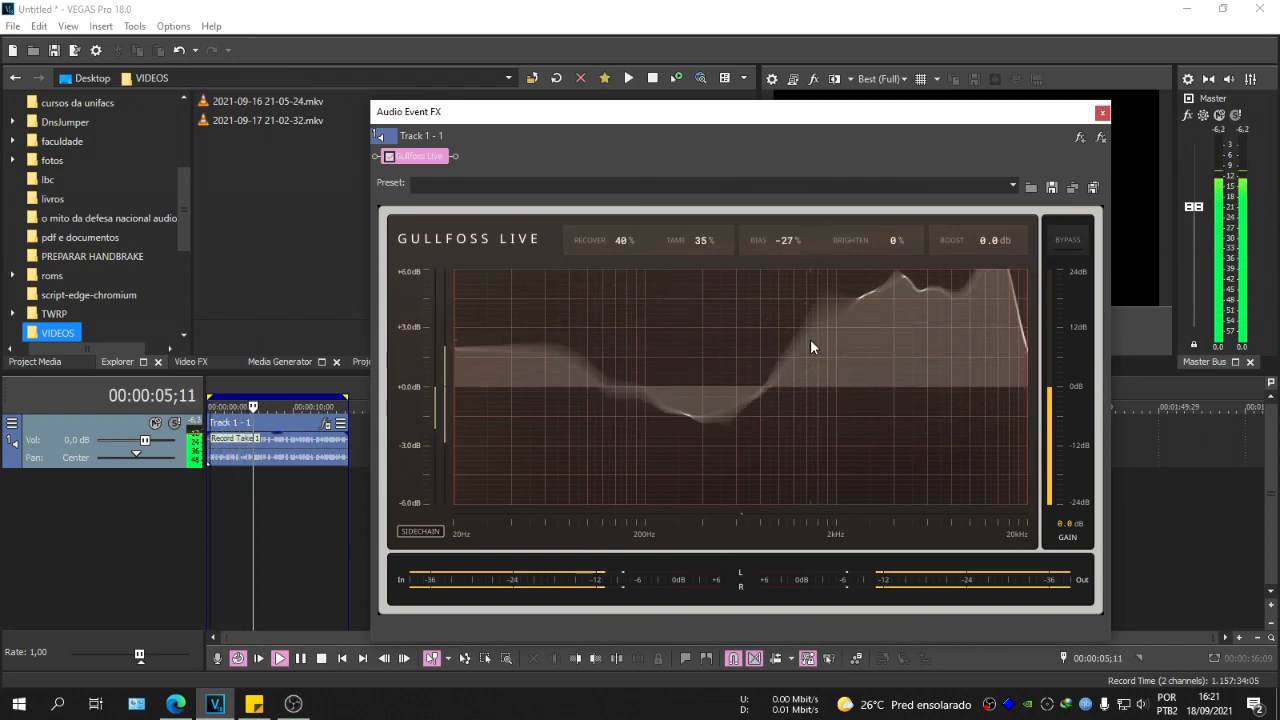
scroll(783, 252, down, 6)
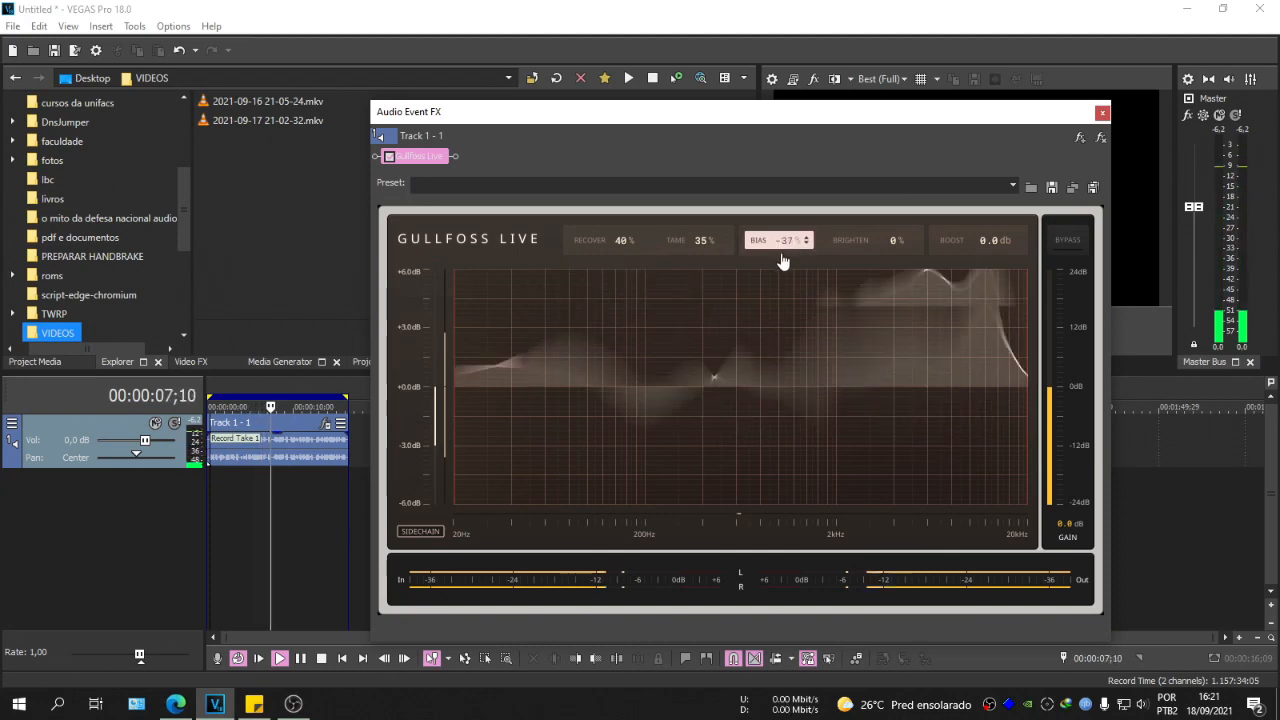
drag(783, 255, 766, 429)
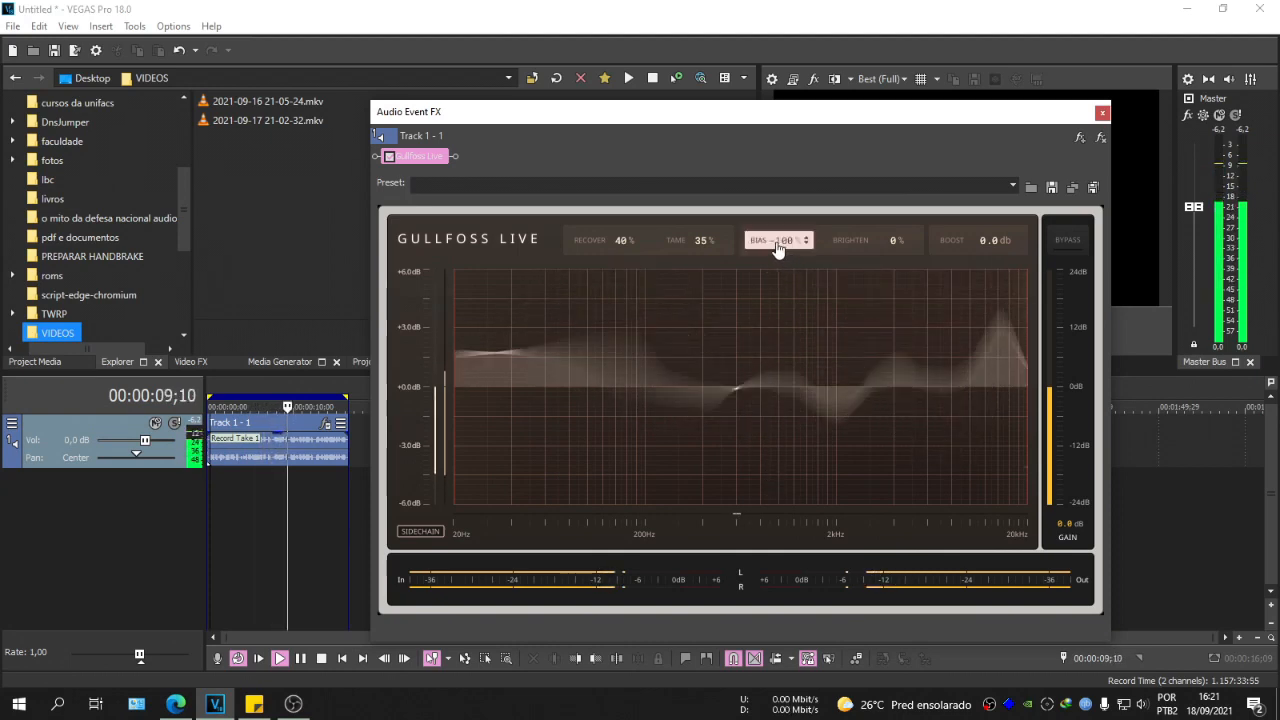
drag(777, 246, 837, 206)
key(space)
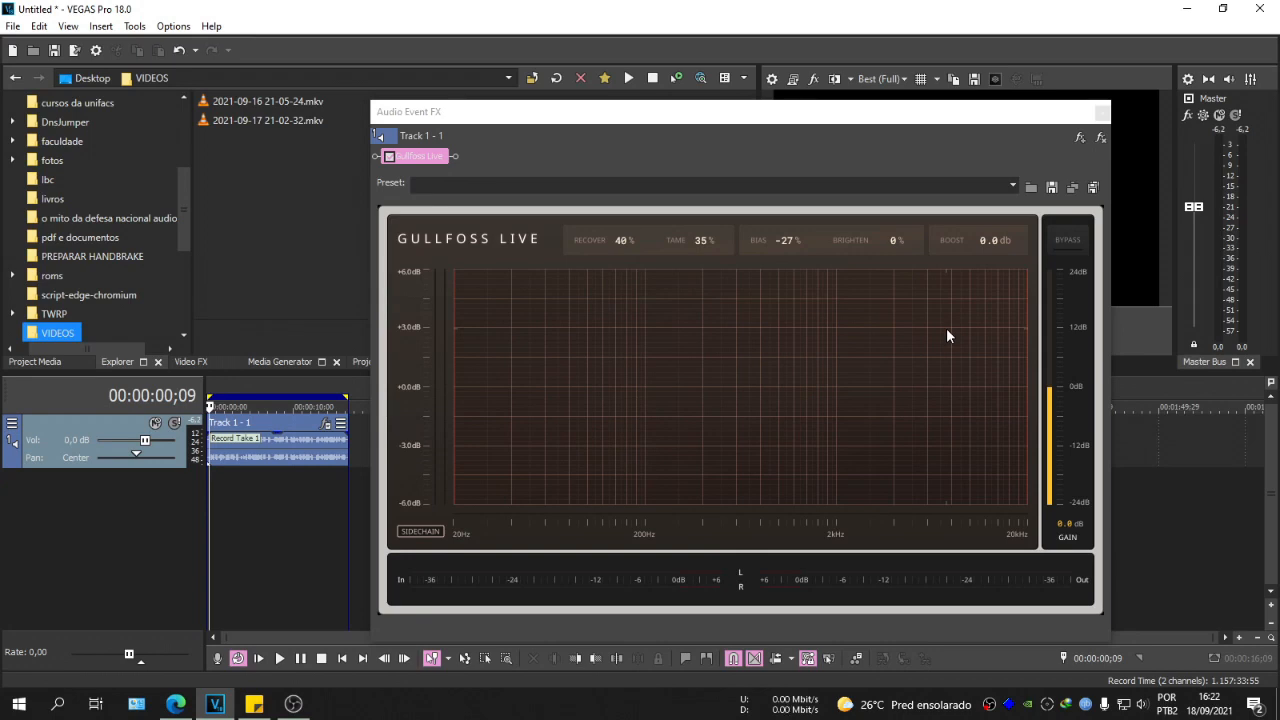
Audition Brighten at 100% and at -100% while the take plays, leaving it at -100% and pausing
click(303, 662)
click(303, 662)
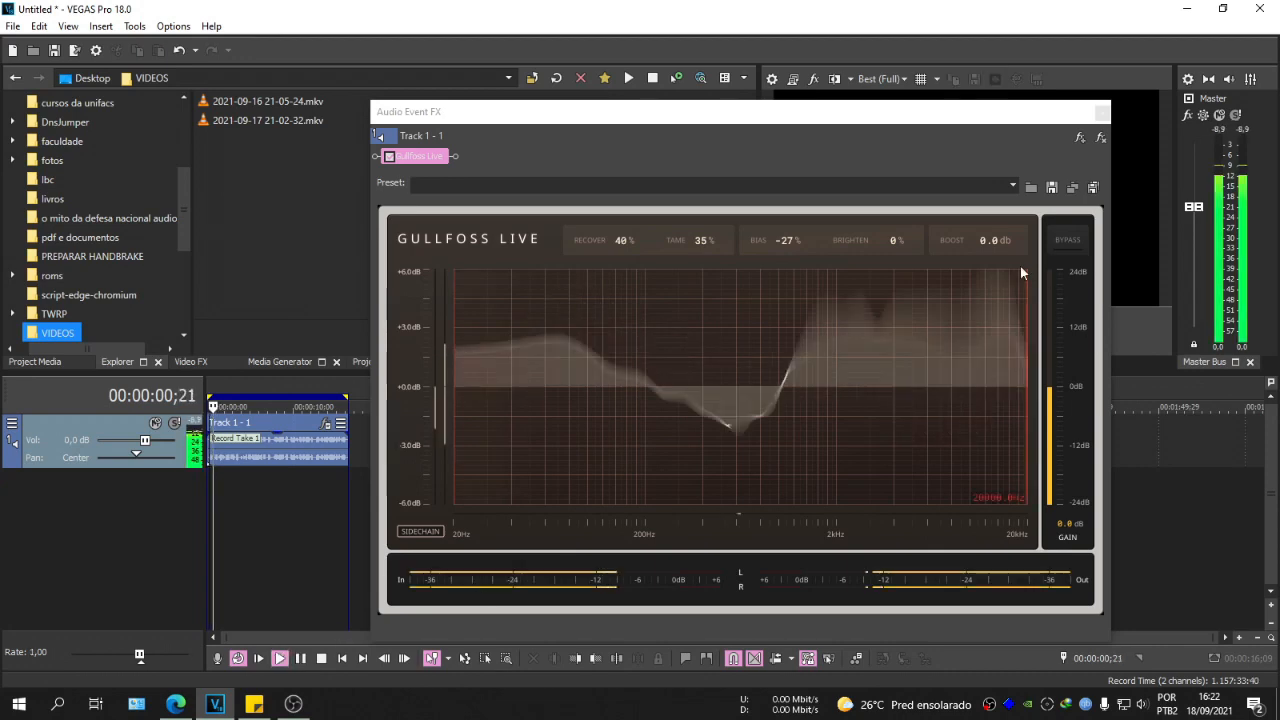
drag(892, 246, 946, 48)
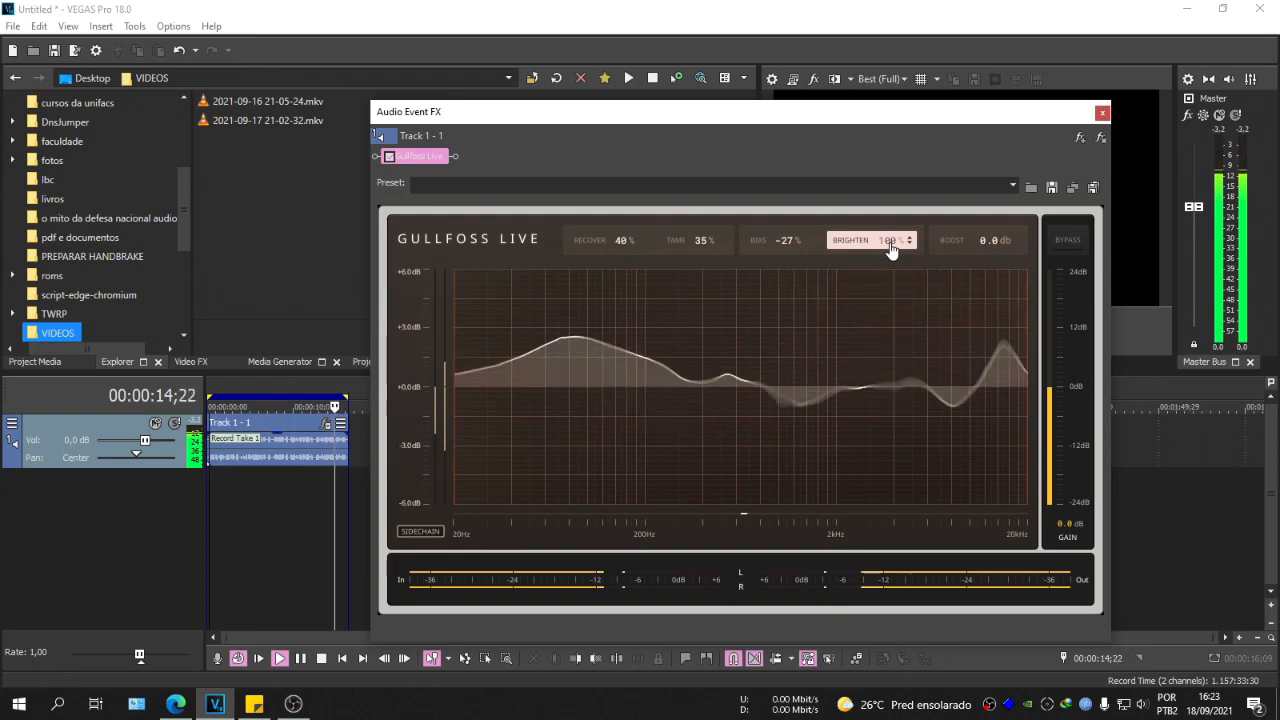
drag(890, 249, 906, 551)
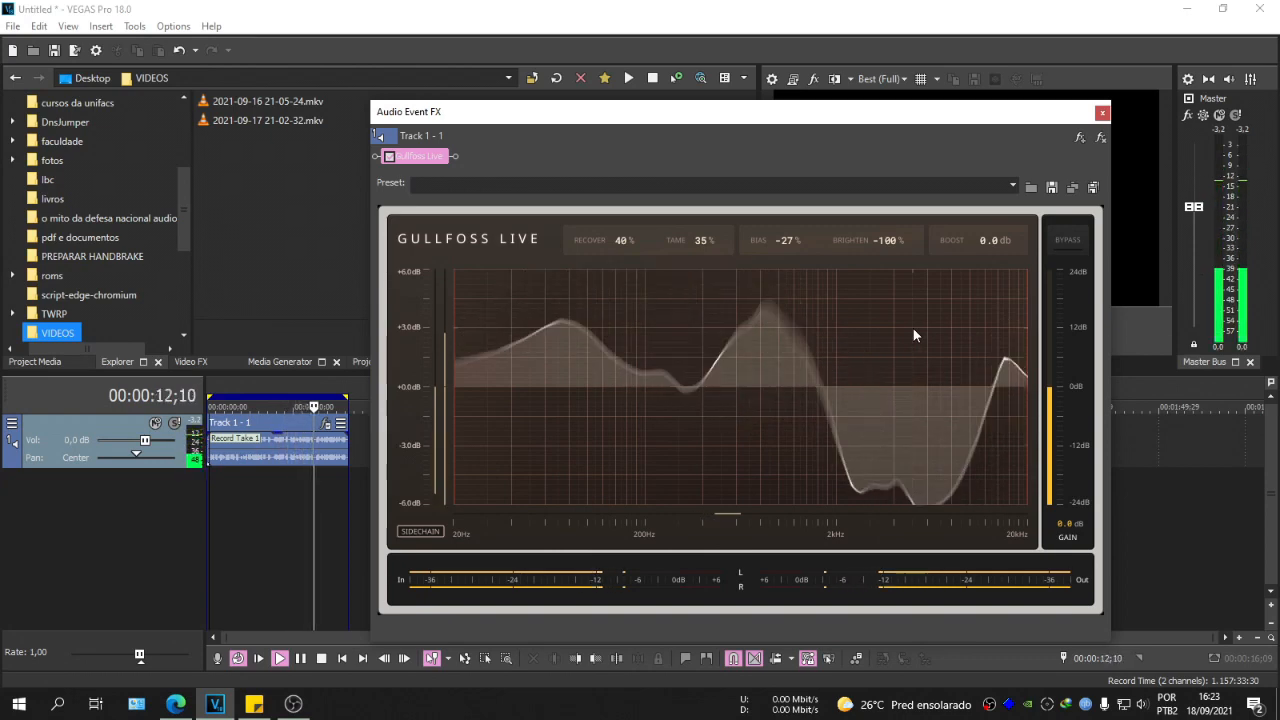
click(300, 658)
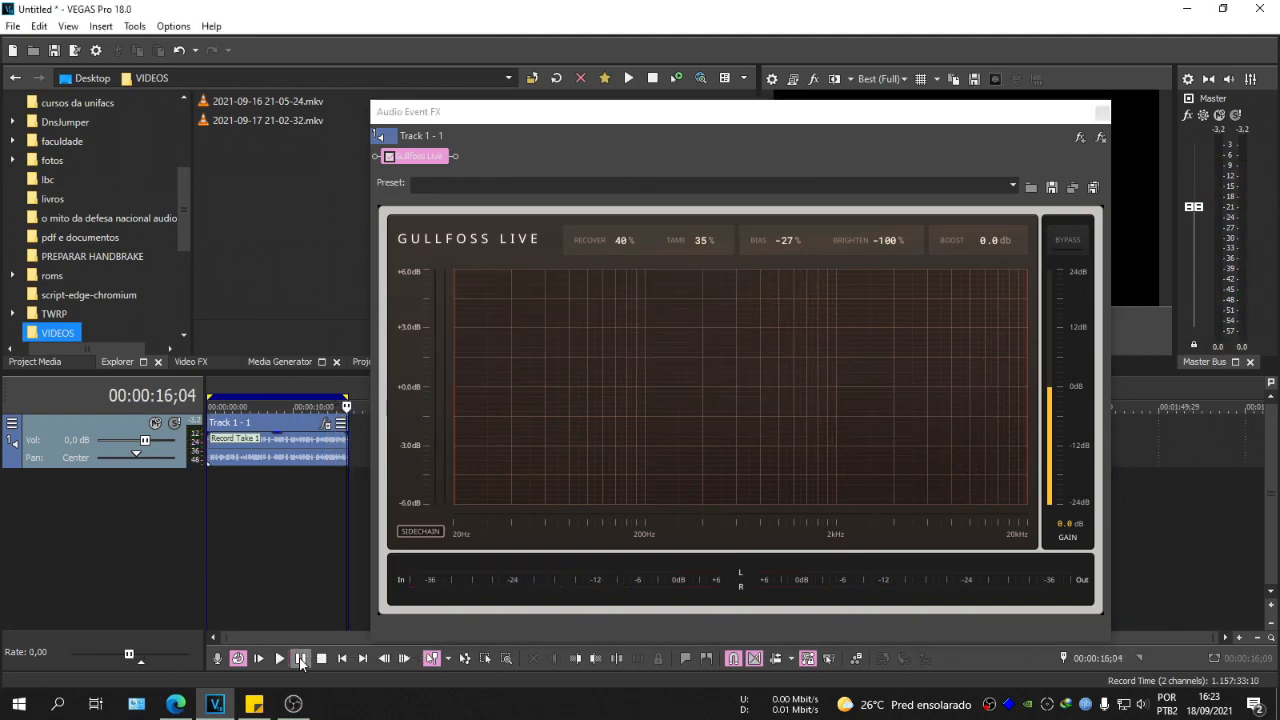
Play the take, raise Brighten from its minimum to -15%, and pause playback
click(280, 658)
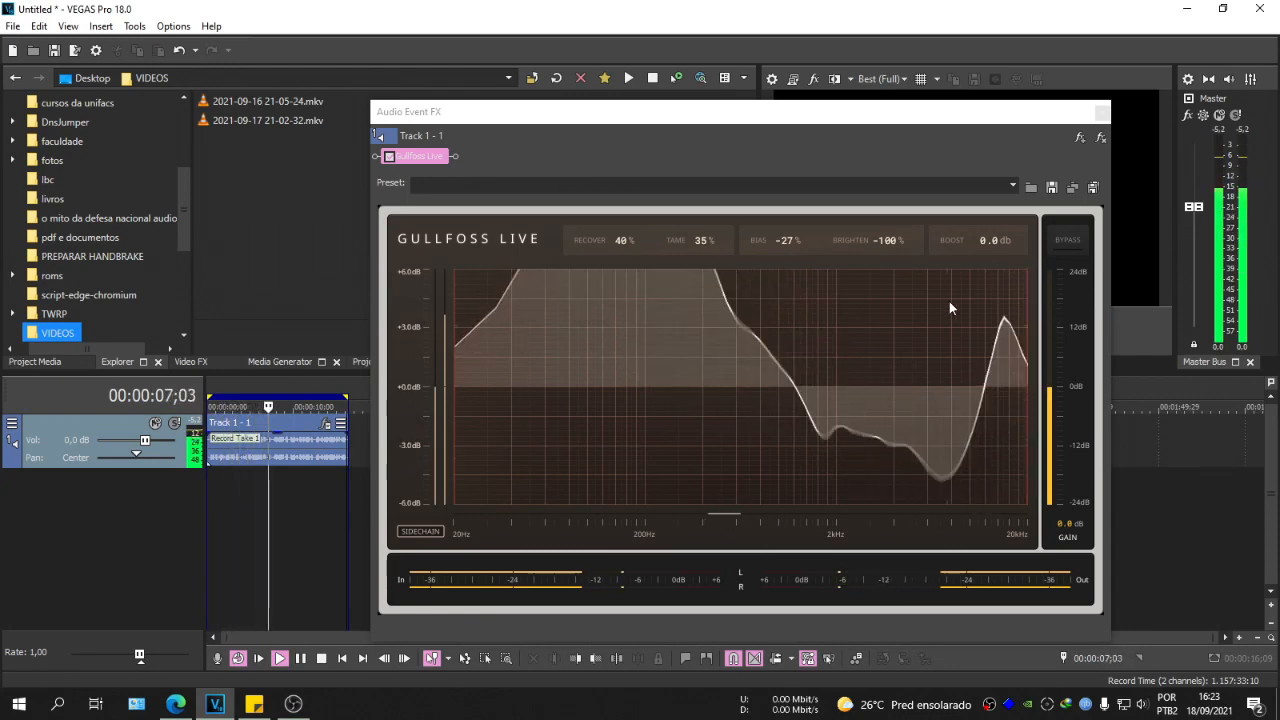
drag(880, 249, 905, 197)
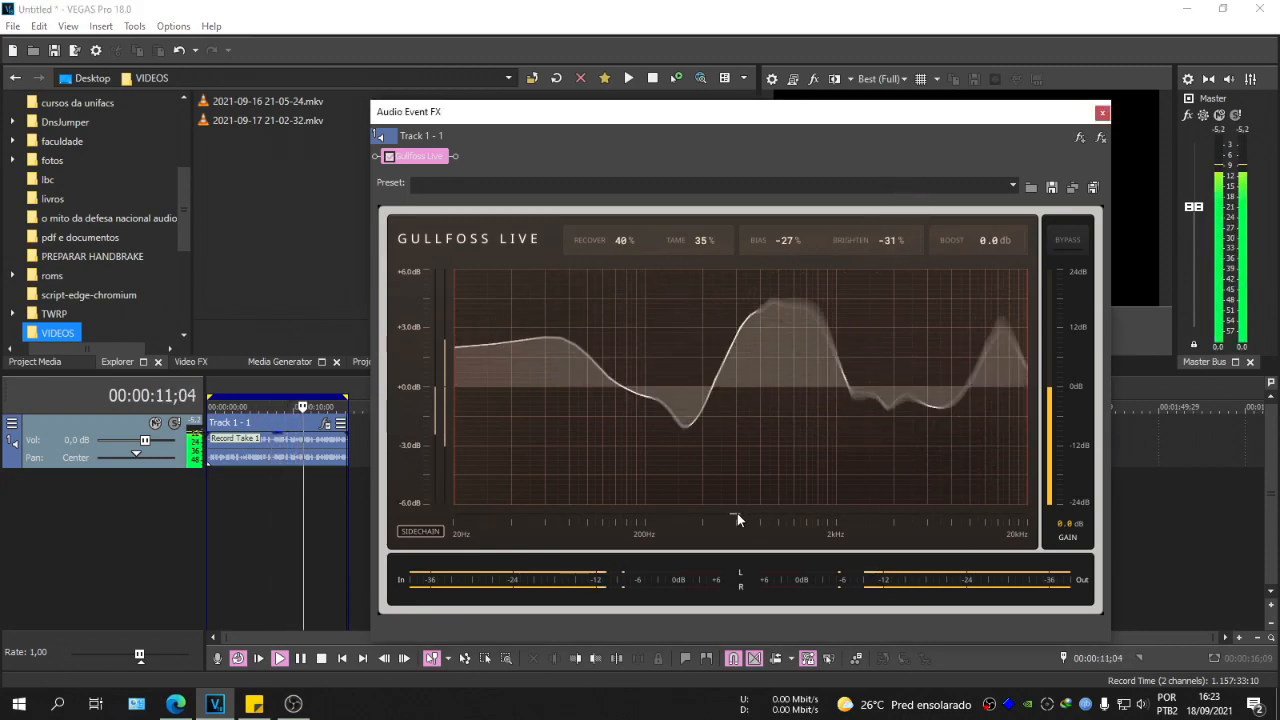
mouse_move(871, 243)
mouse_down()
mouse_move(871, 272)
mouse_move(881, 261)
mouse_up()
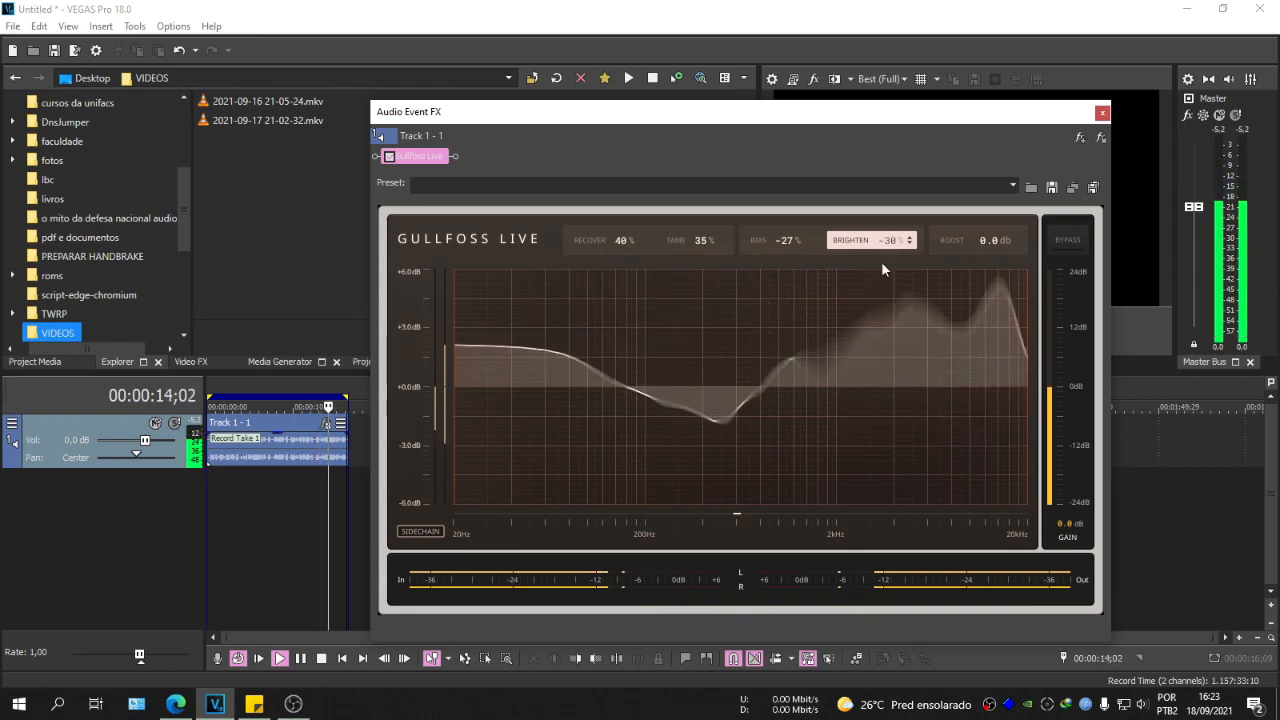
click(305, 661)
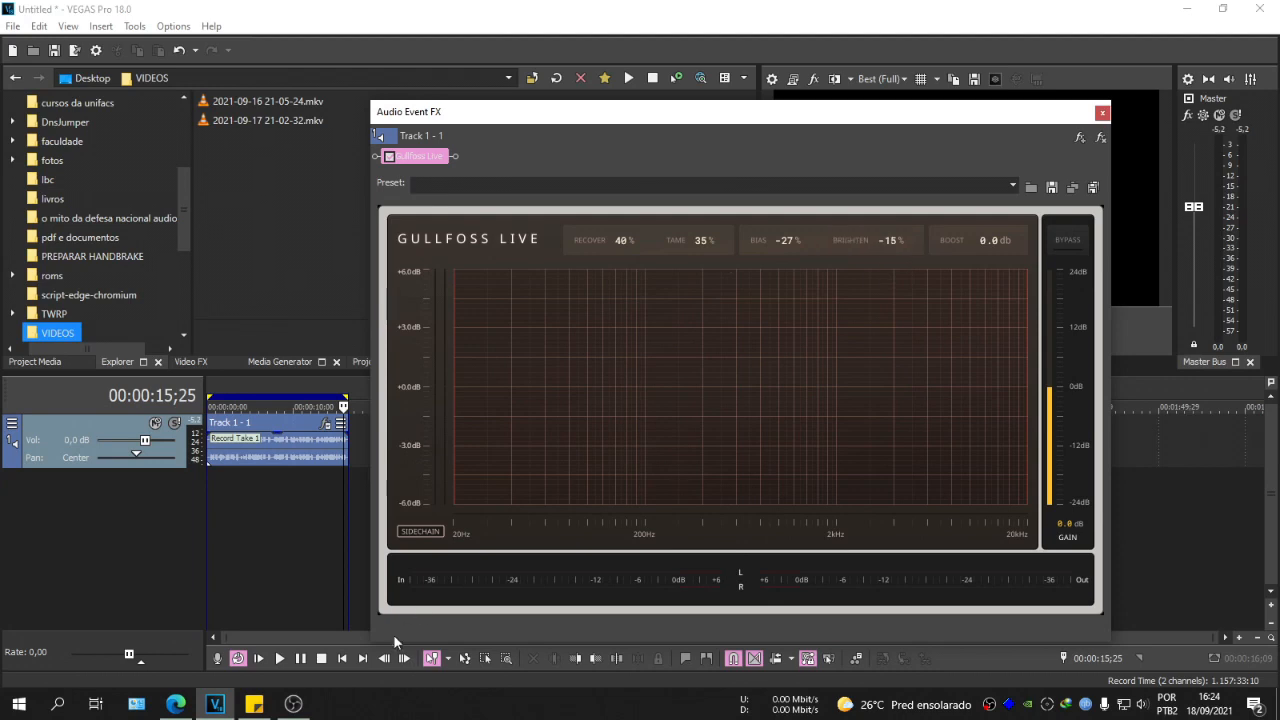
Drop Brighten to -100%, restart playback, and gradually raise Brighten to -21%
drag(875, 247, 914, 557)
click(301, 660)
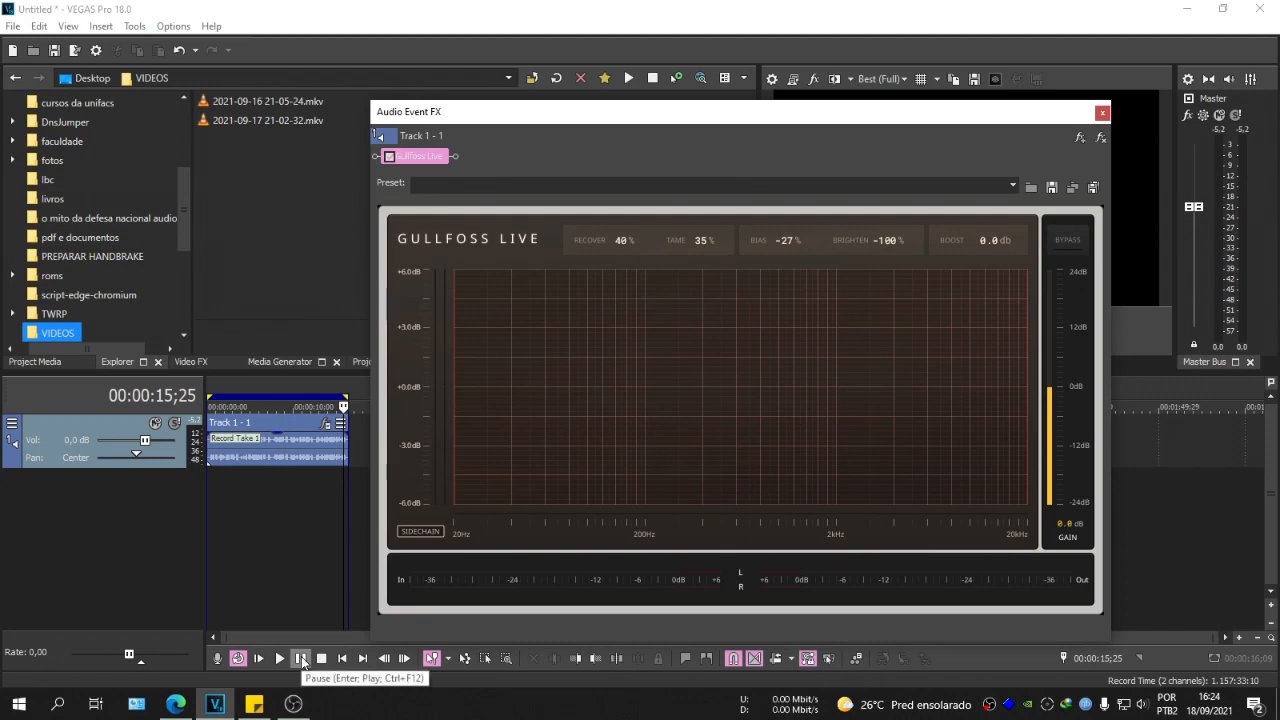
click(301, 660)
mouse_move(886, 249)
mouse_down()
mouse_move(891, 206)
mouse_move(889, 246)
mouse_move(912, 213)
mouse_move(888, 254)
mouse_up()
scroll(889, 254, up, 8)
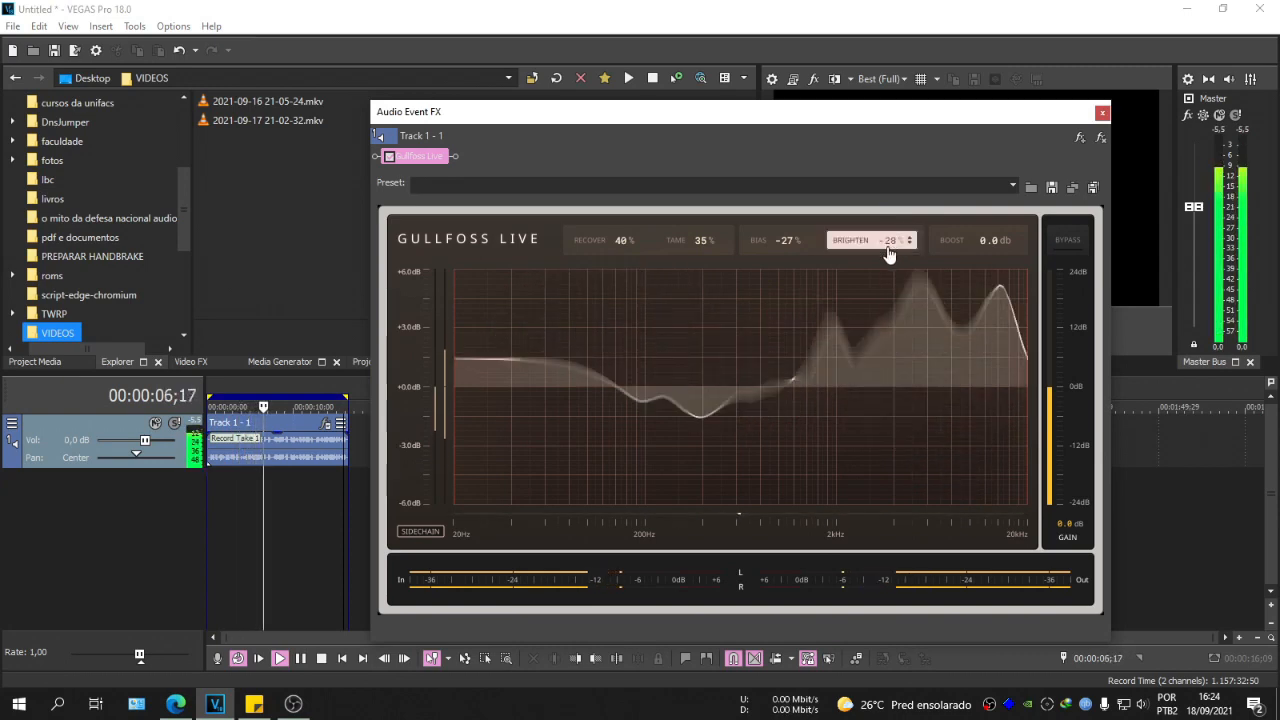
scroll(889, 254, up, 7)
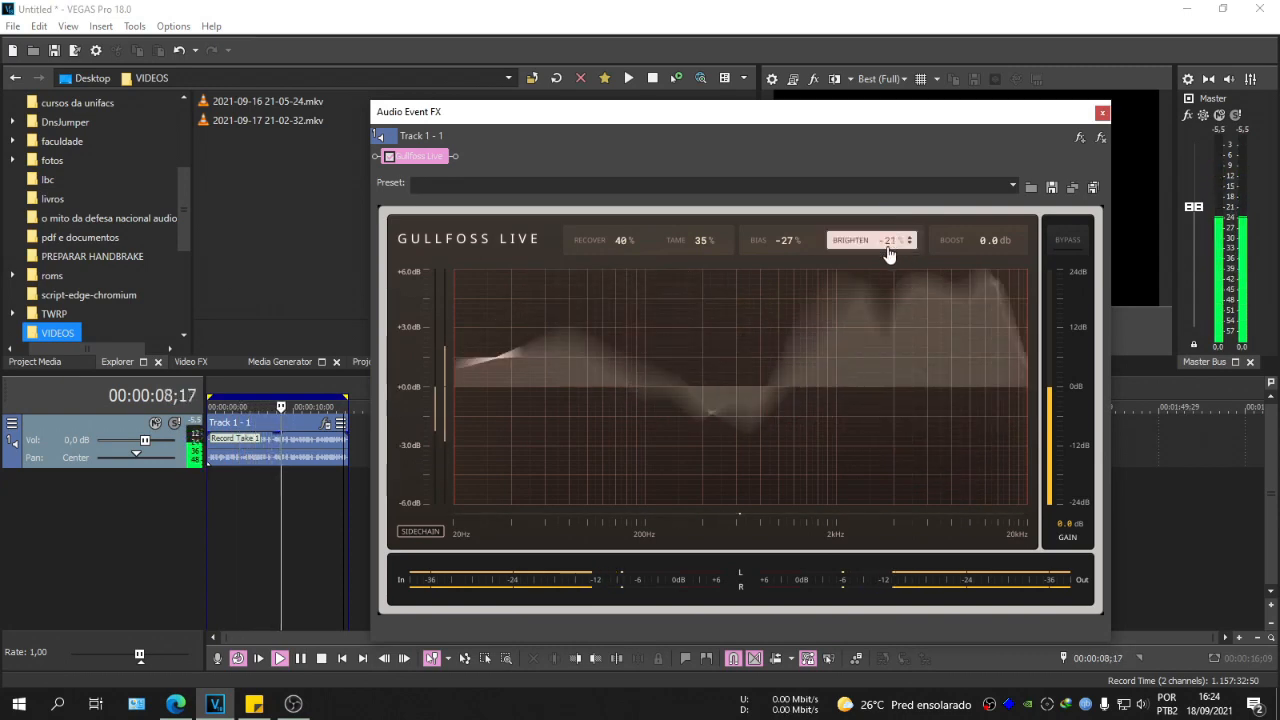
Try Brighten up to -3% while the take plays, settle it at -15%, and stop playback
scroll(889, 254, up, 13)
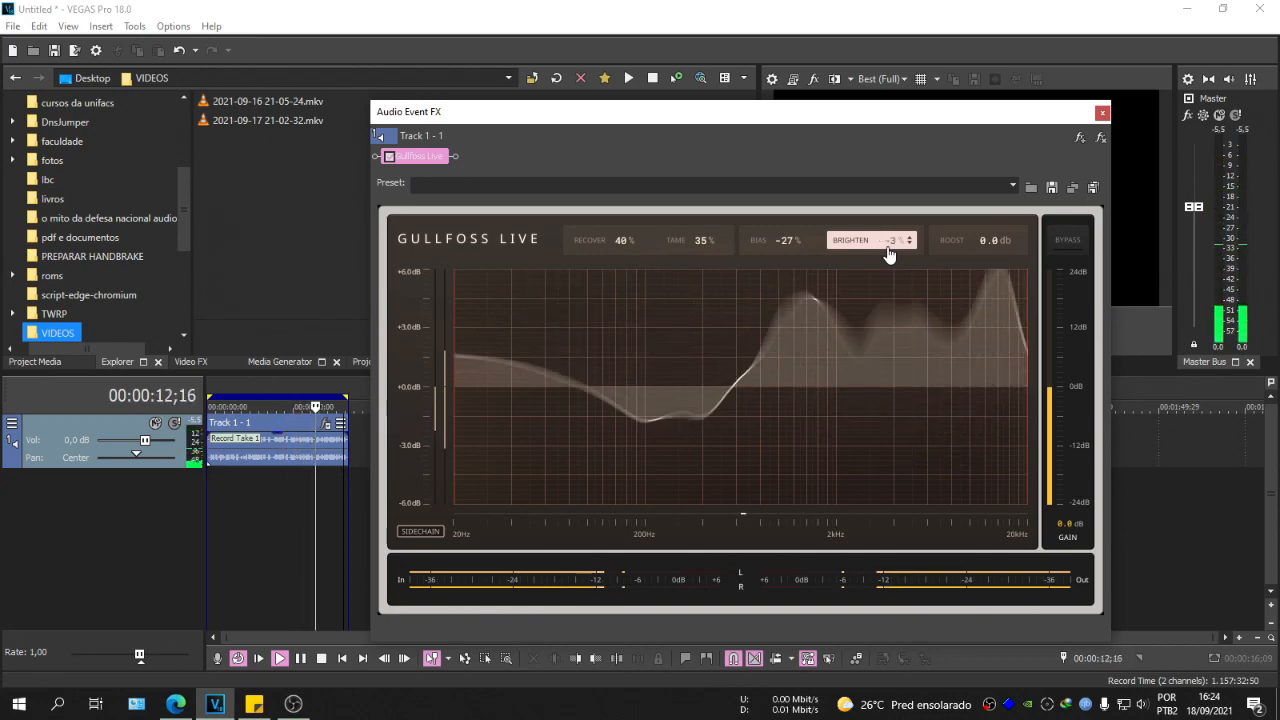
scroll(889, 254, down, 7)
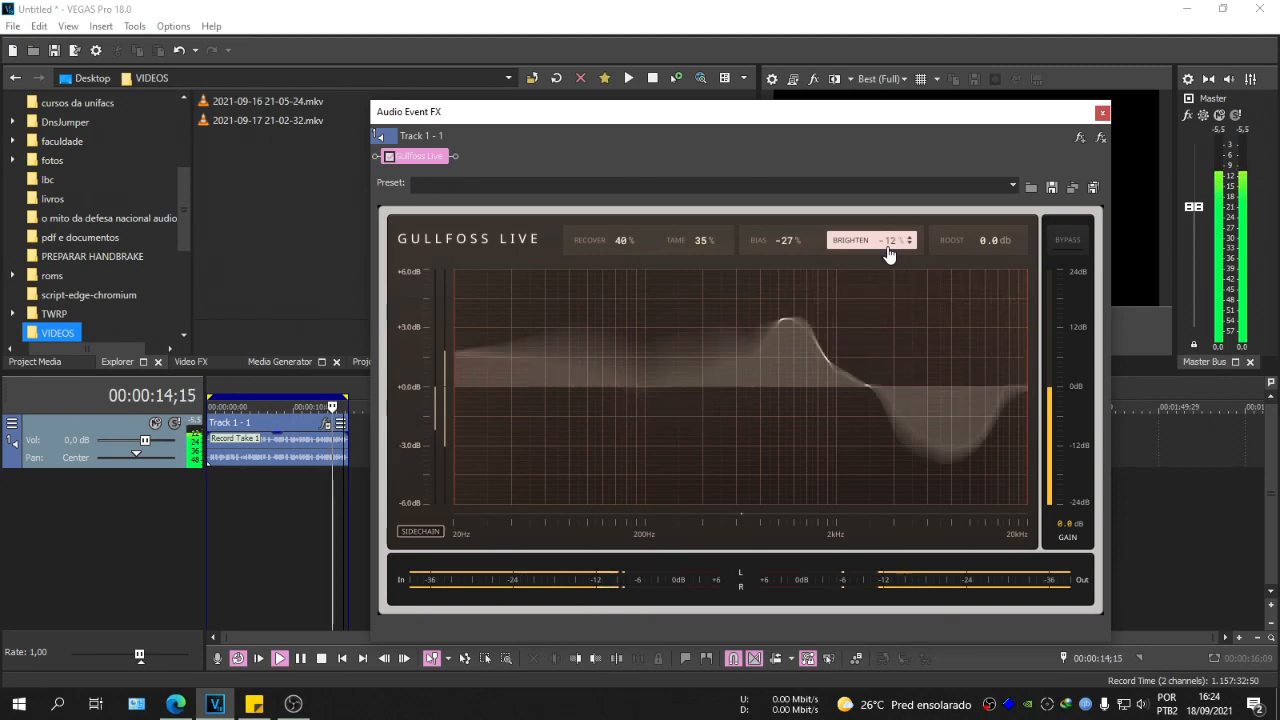
scroll(889, 254, down, 1)
click(321, 658)
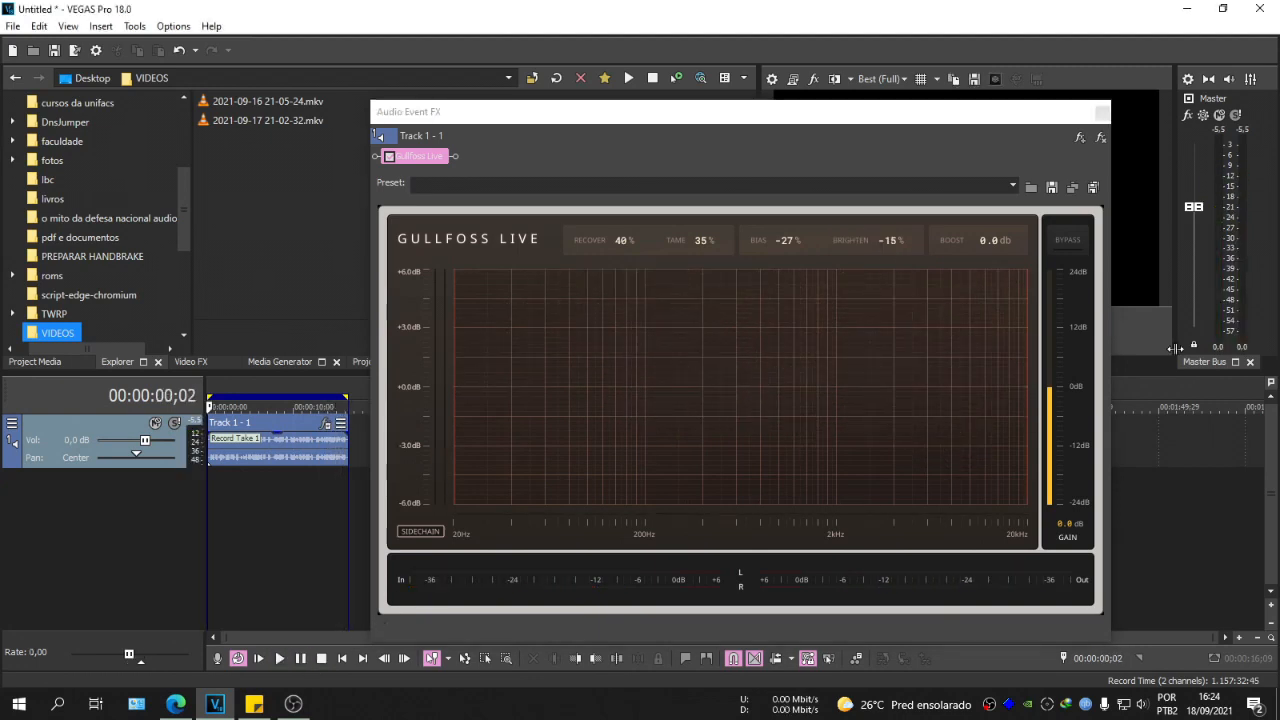
Play the take from the beginning, toggling Bypass on and off to compare original and processed sound, and pause
click(342, 658)
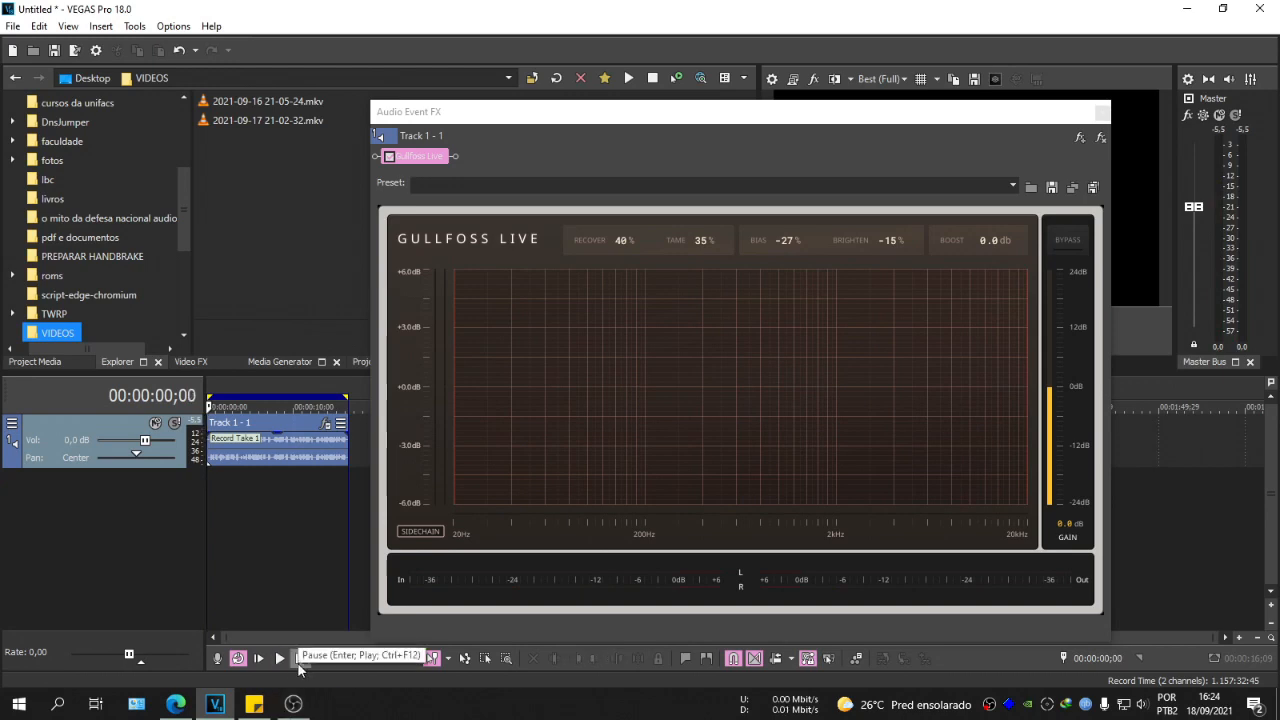
click(305, 661)
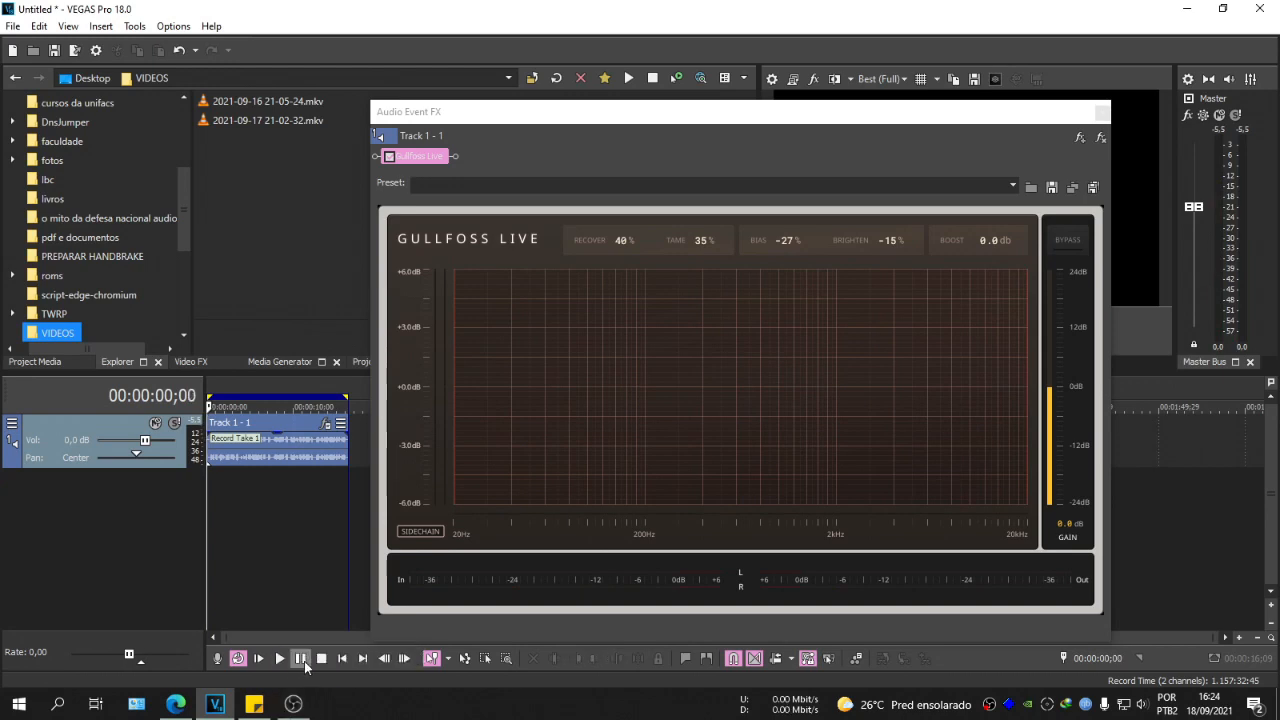
click(1076, 242)
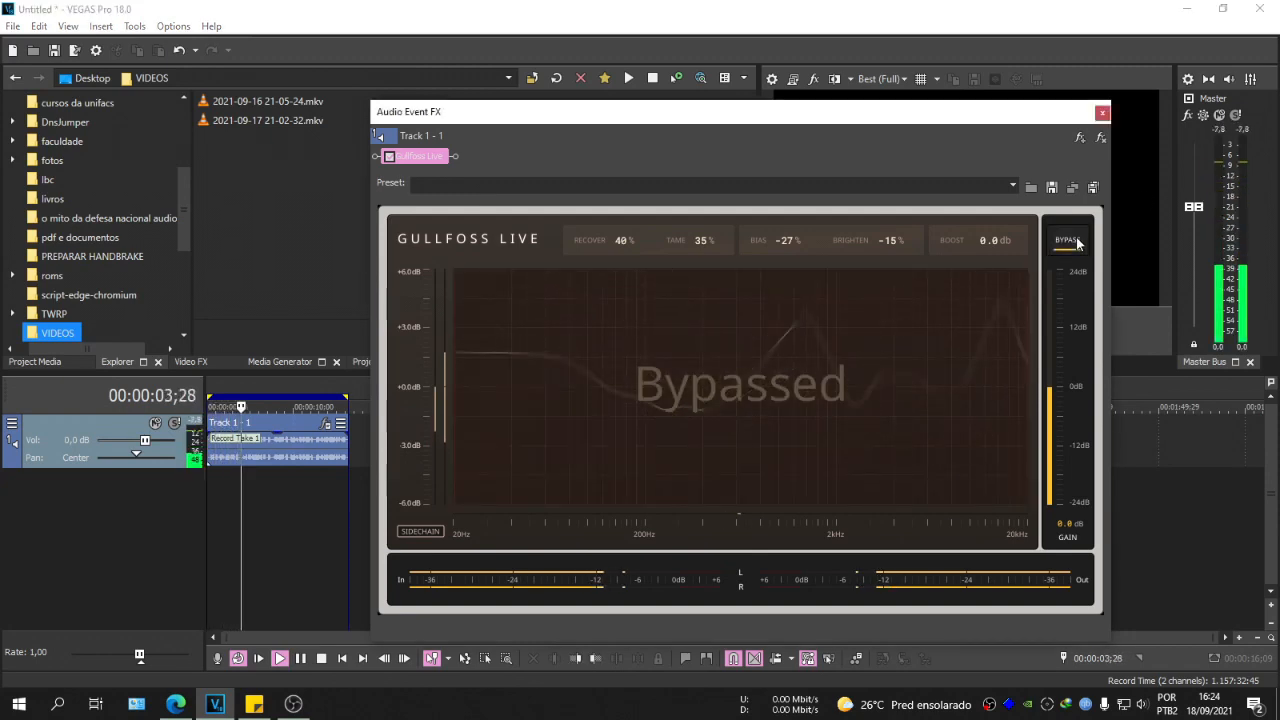
click(1077, 241)
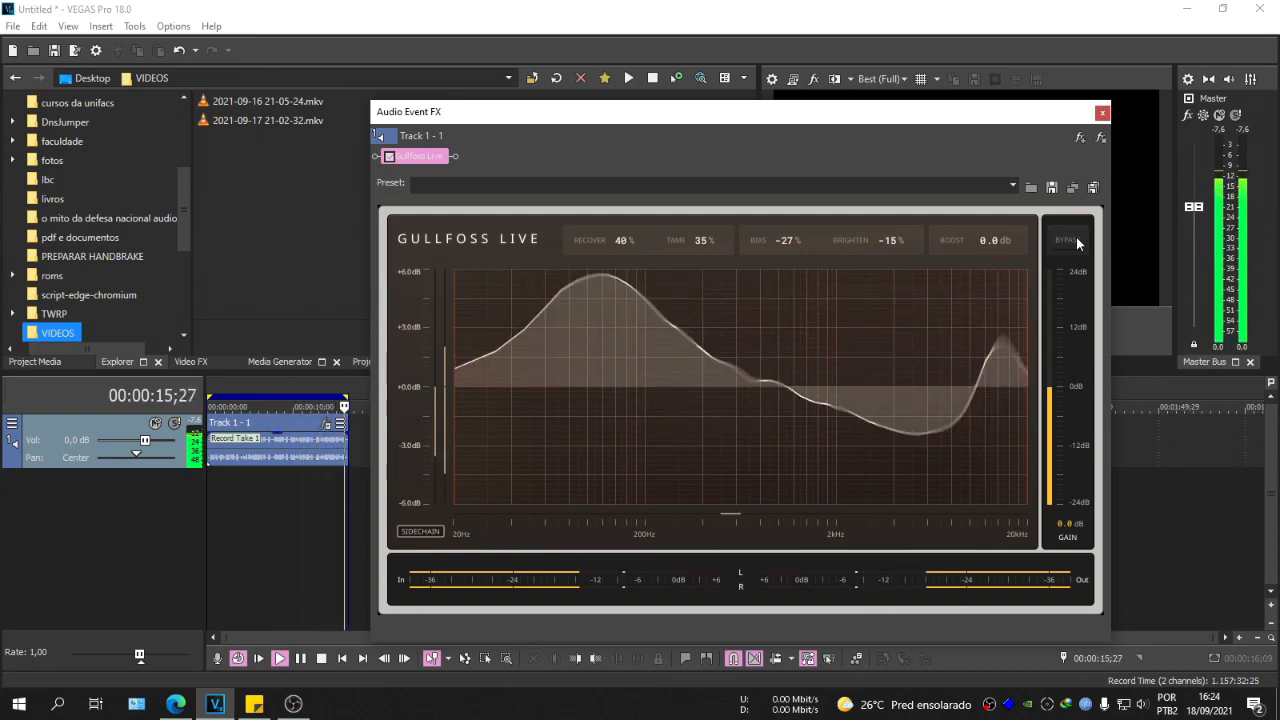
click(1067, 240)
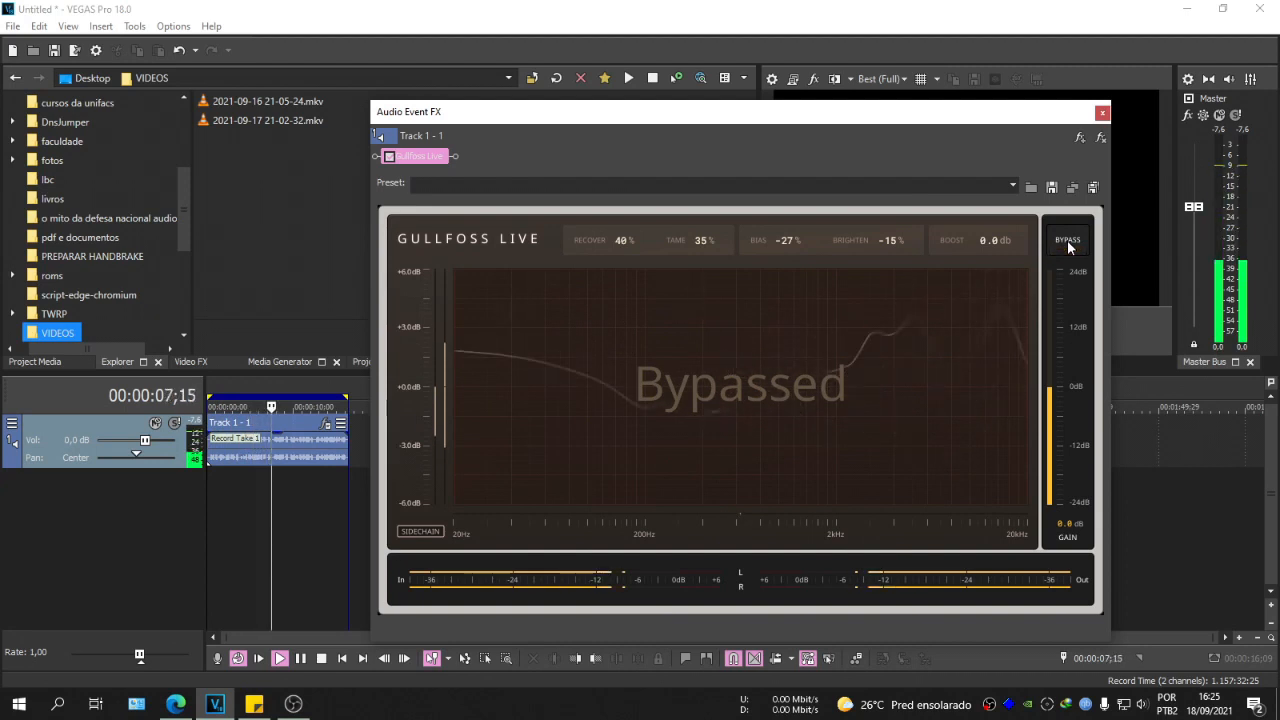
click(1068, 244)
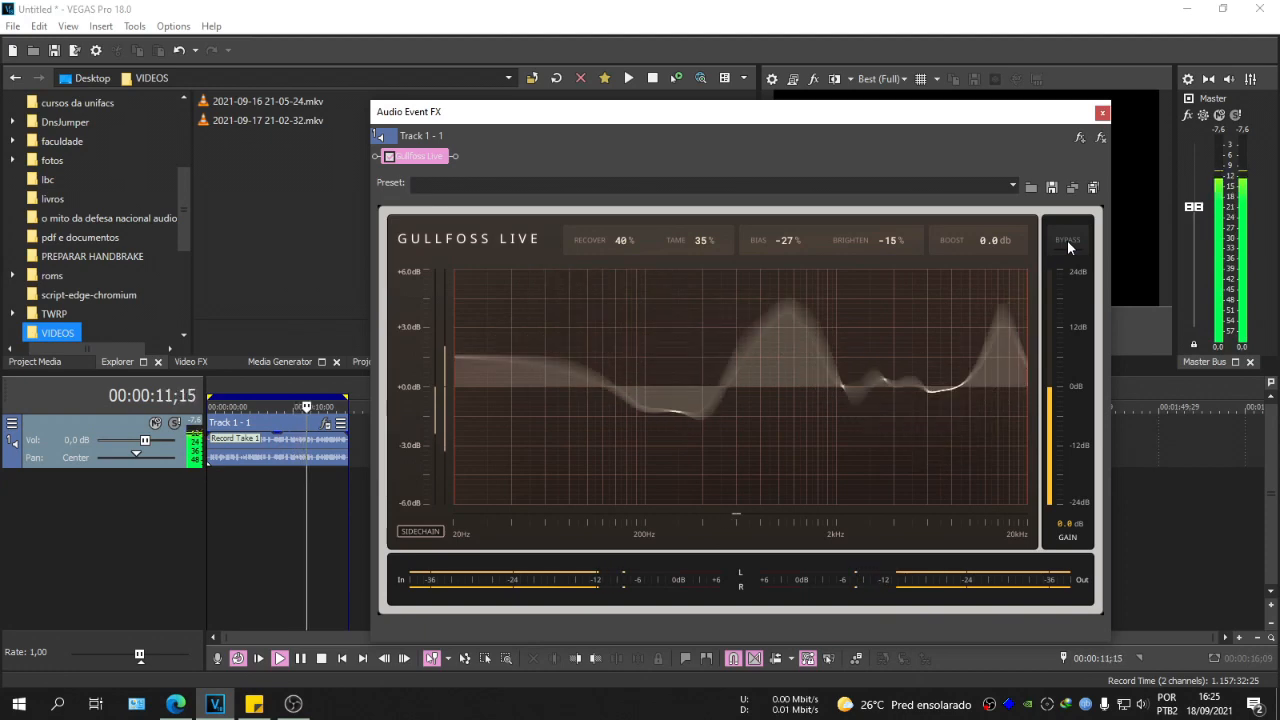
click(300, 660)
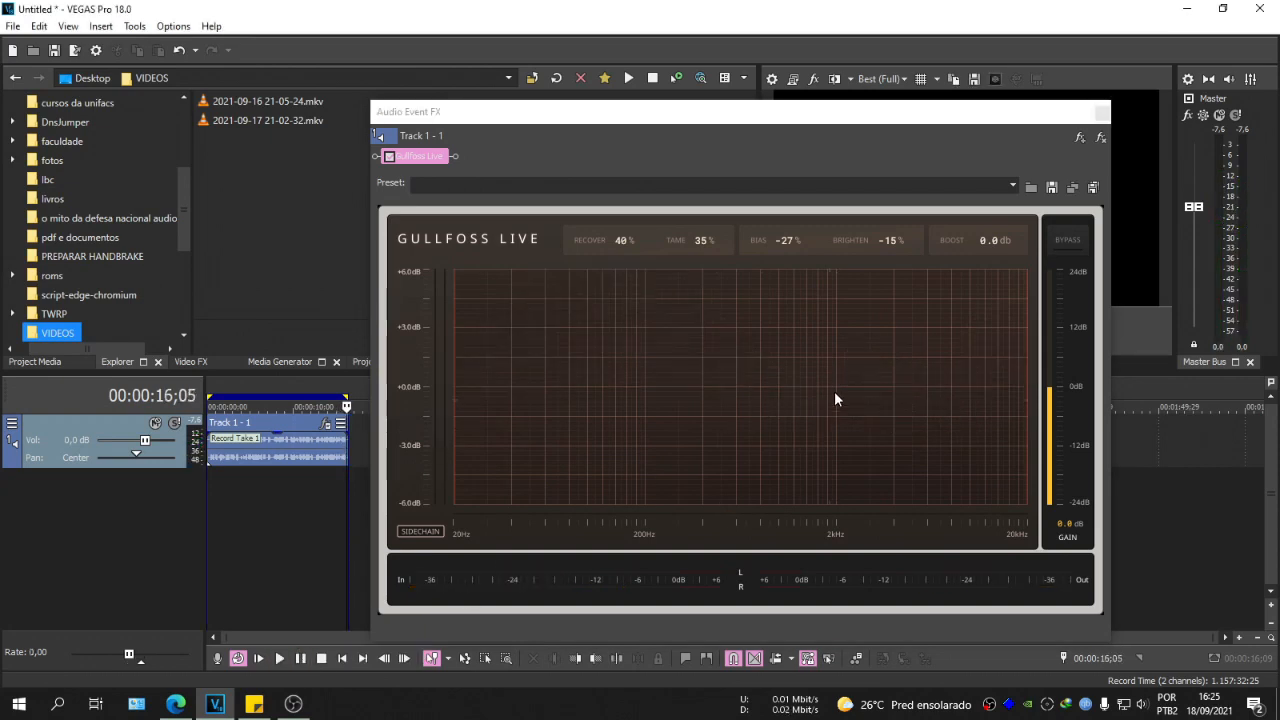
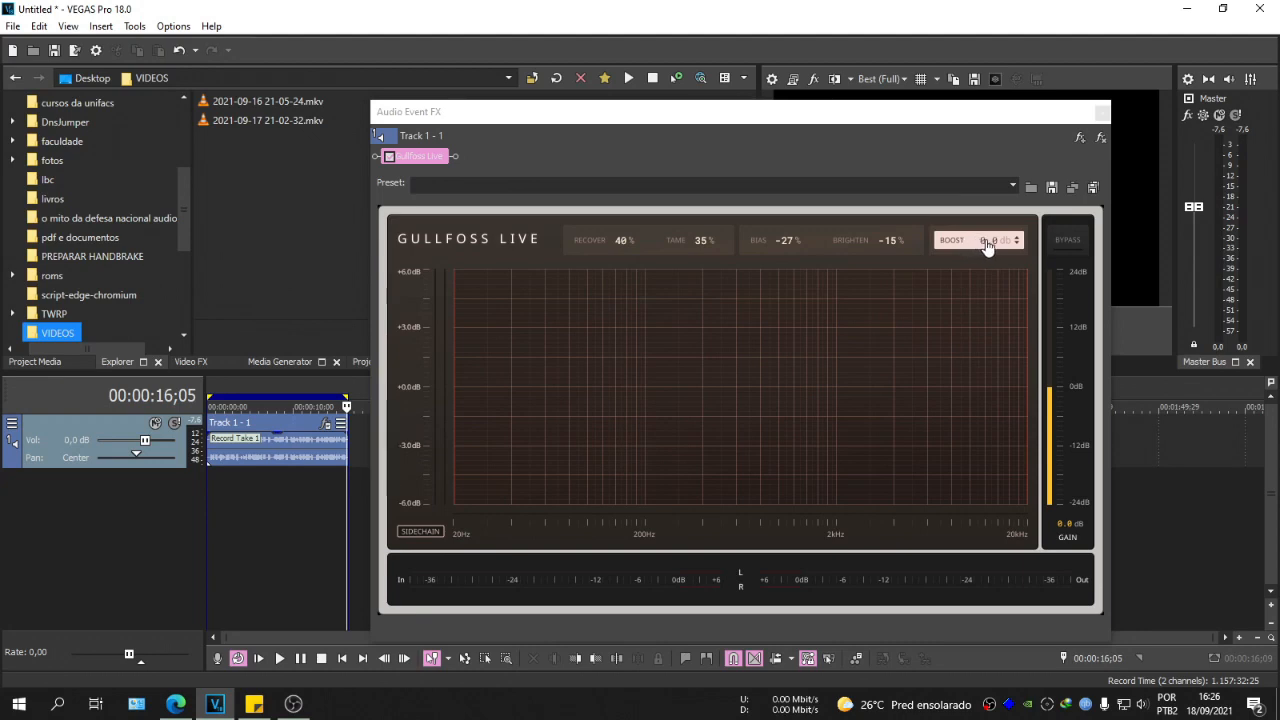
Try Boost at -23.5 dB with playback stopped, and return it to 0.0 dB
click(986, 246)
drag(1001, 342, 978, 430)
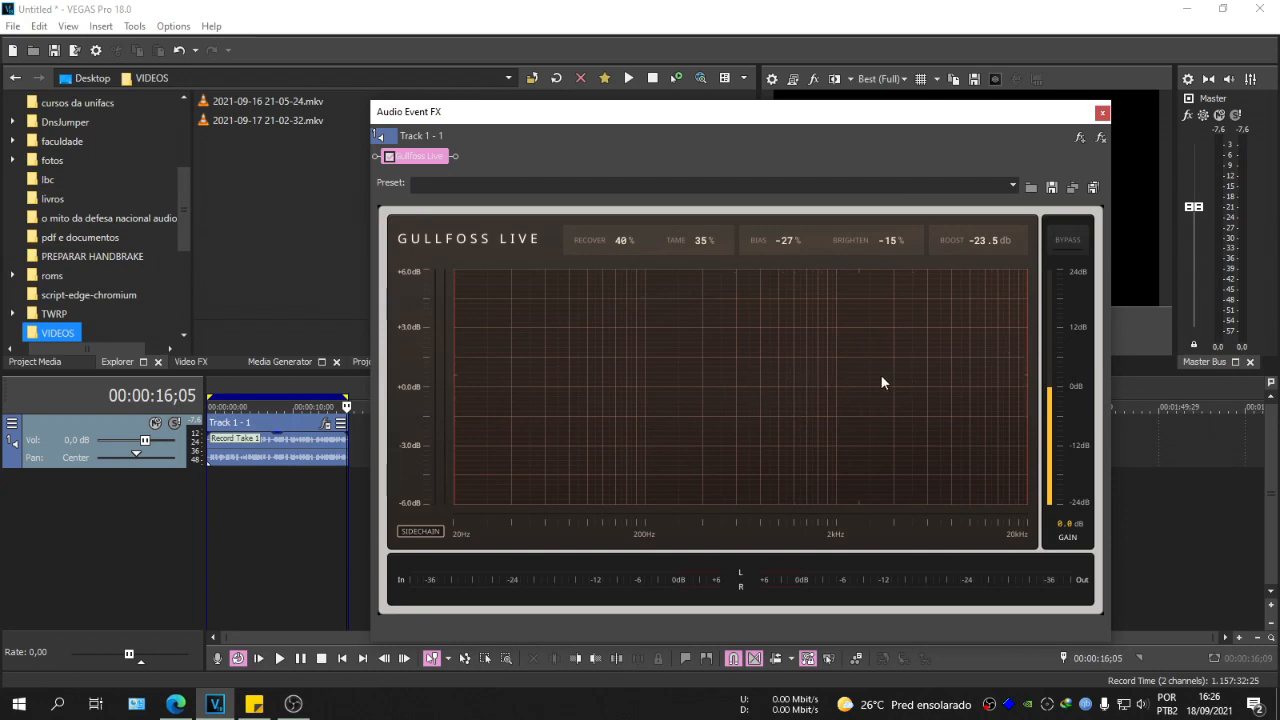
drag(1004, 333, 1000, 215)
drag(988, 258, 1012, 187)
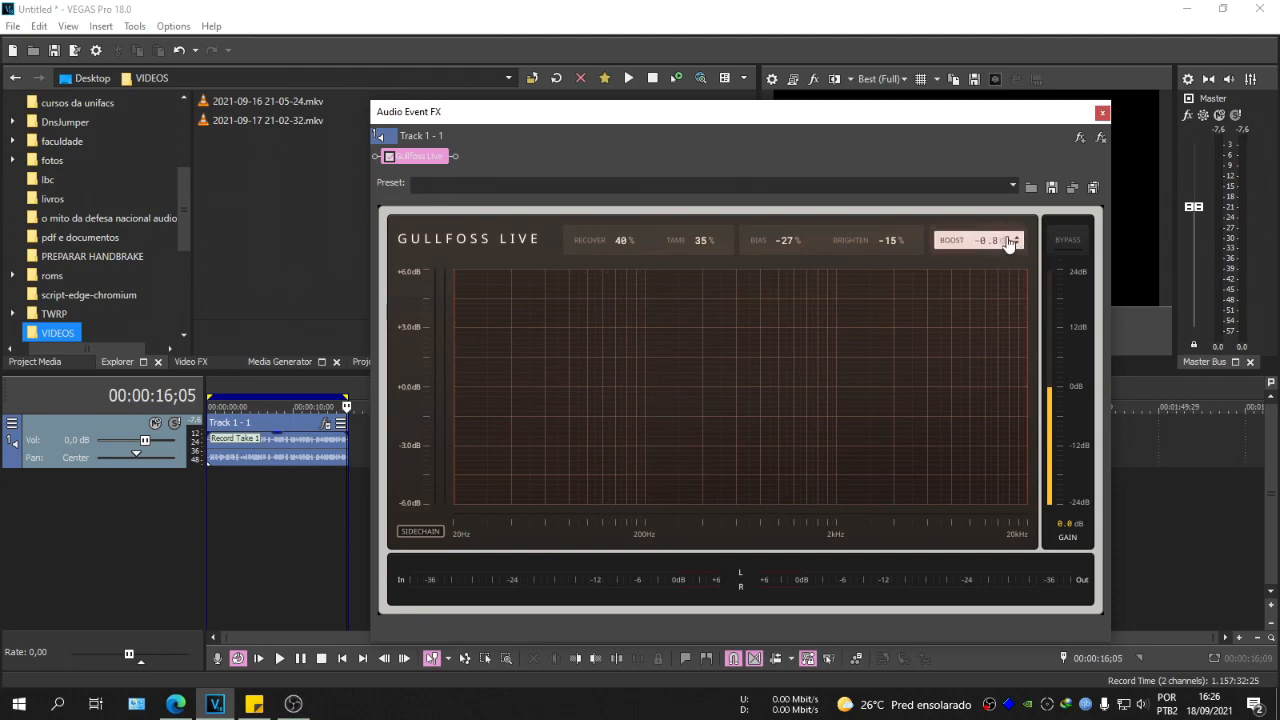
drag(991, 247, 1015, 235)
Play the take from the beginning and raise Boost in stages to 50.0 dB
click(291, 662)
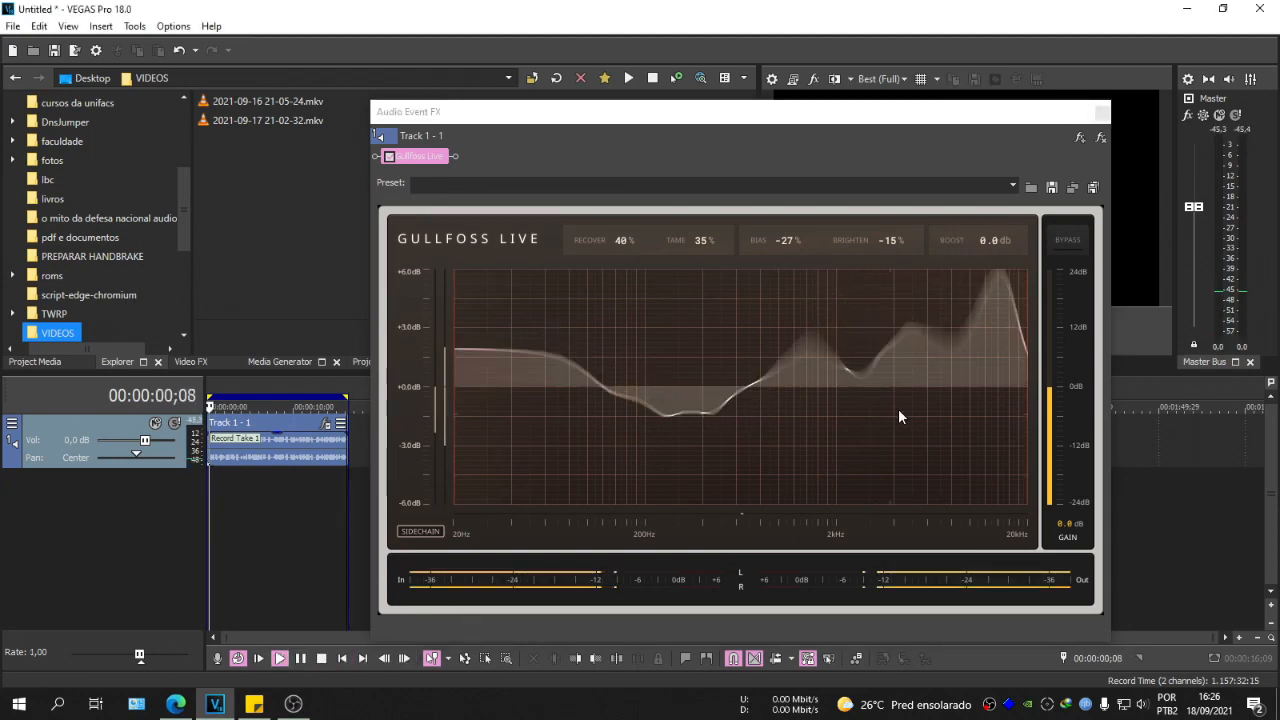
drag(978, 253, 986, 201)
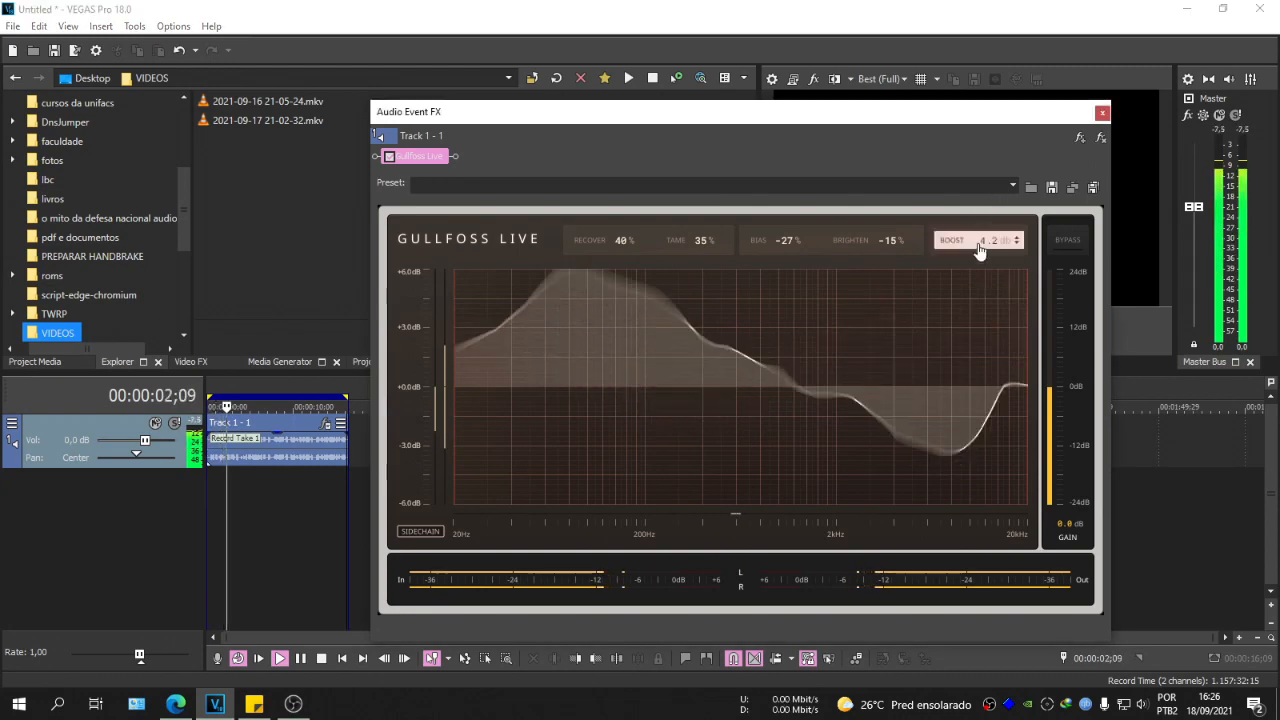
drag(977, 254, 1027, 44)
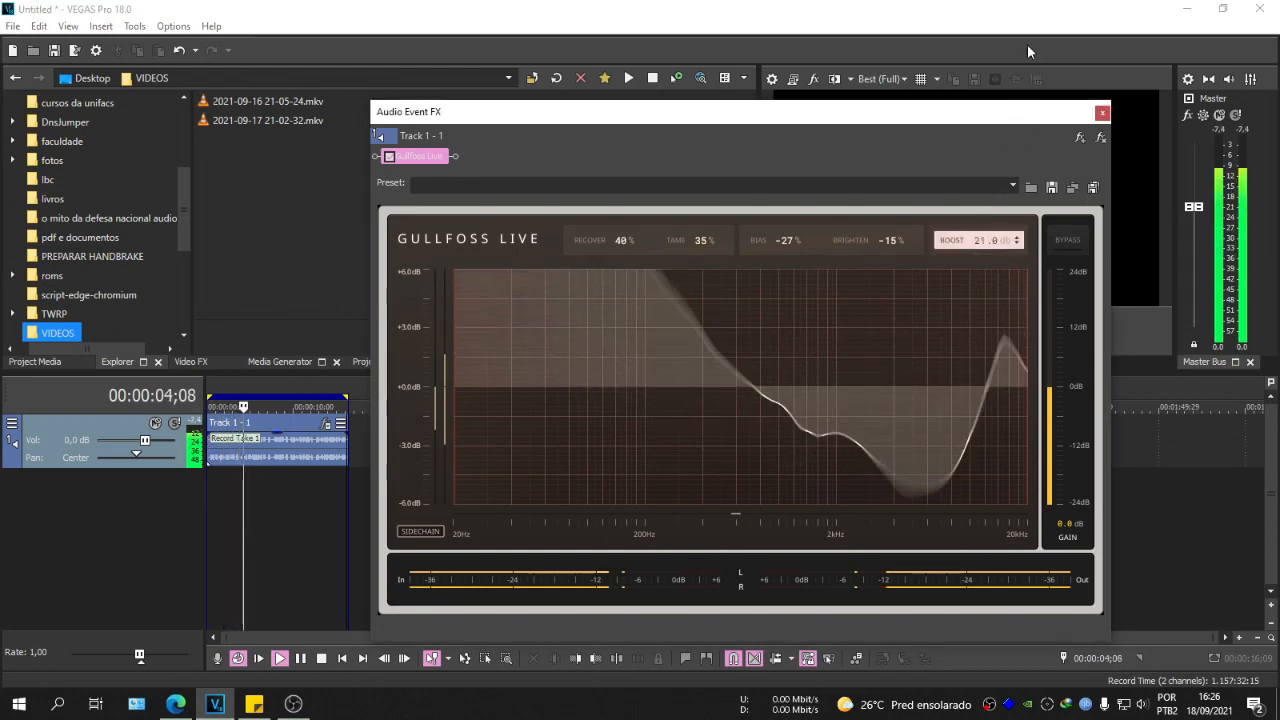
drag(957, 251, 1020, 67)
drag(980, 242, 1109, 51)
drag(983, 250, 990, 190)
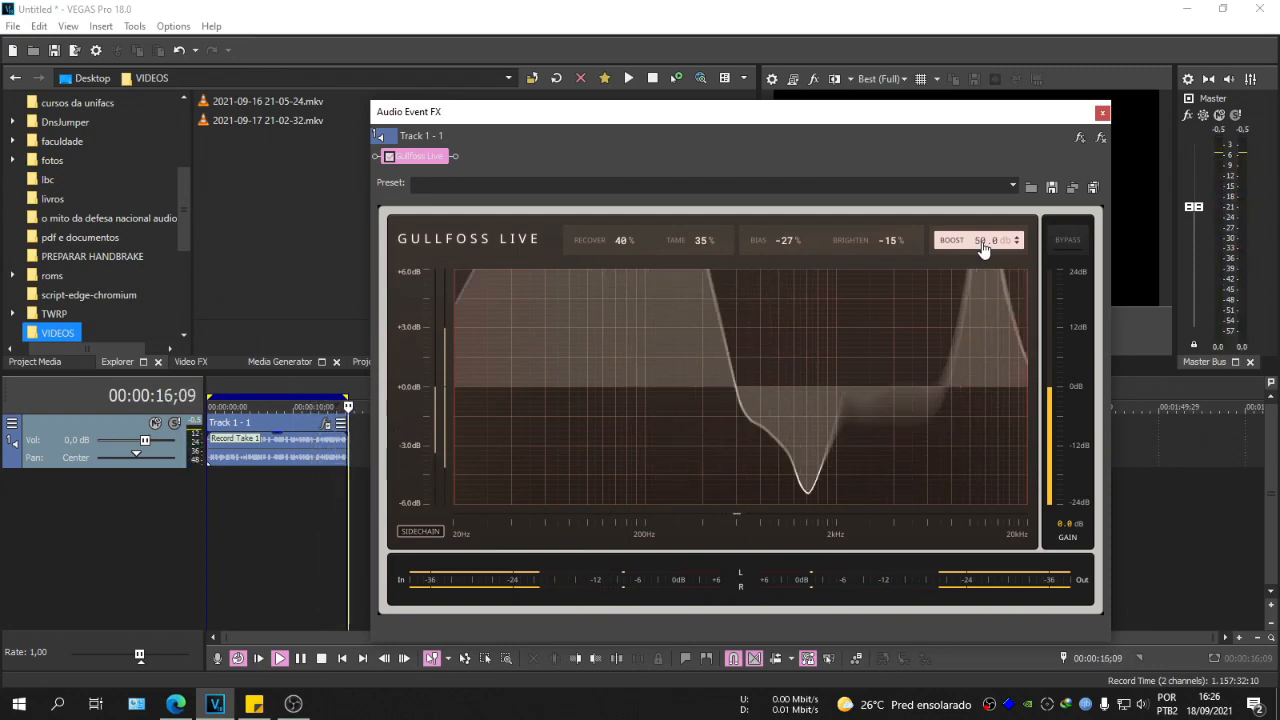
Audition Boost at -50.0 dB, pause playback, and reset Boost to 0.0 dB
drag(983, 249, 1012, 340)
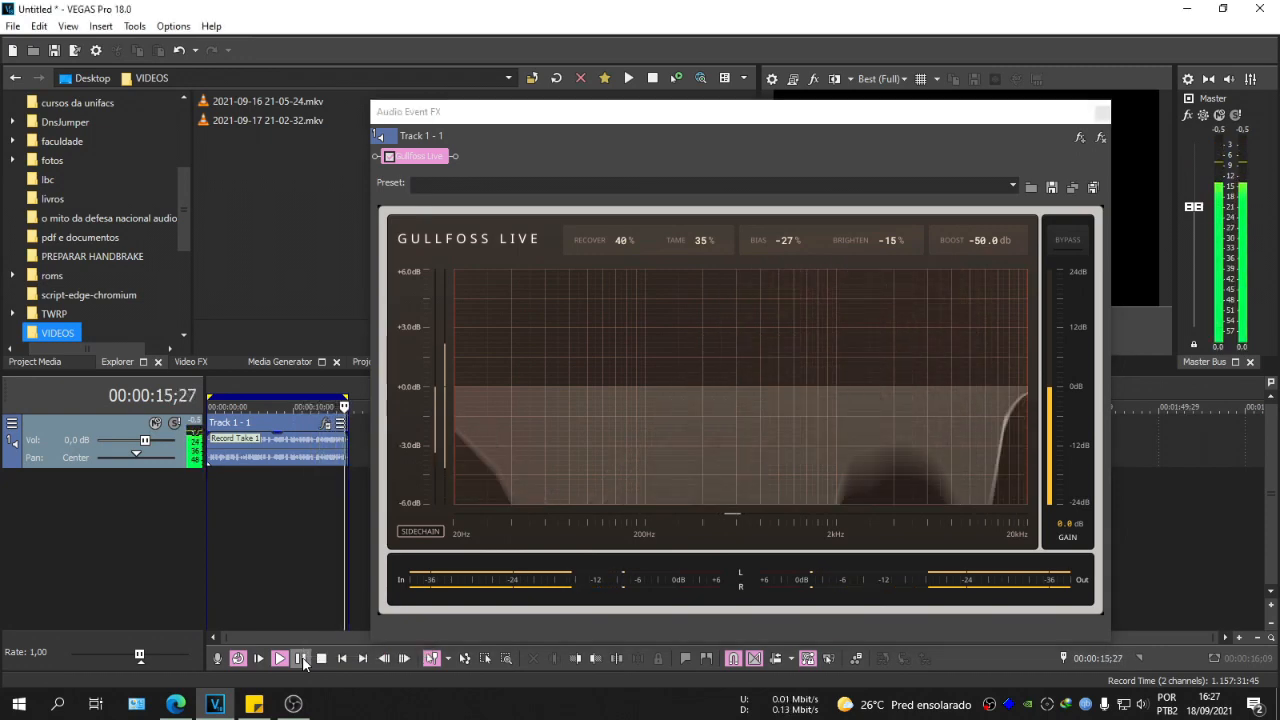
click(301, 658)
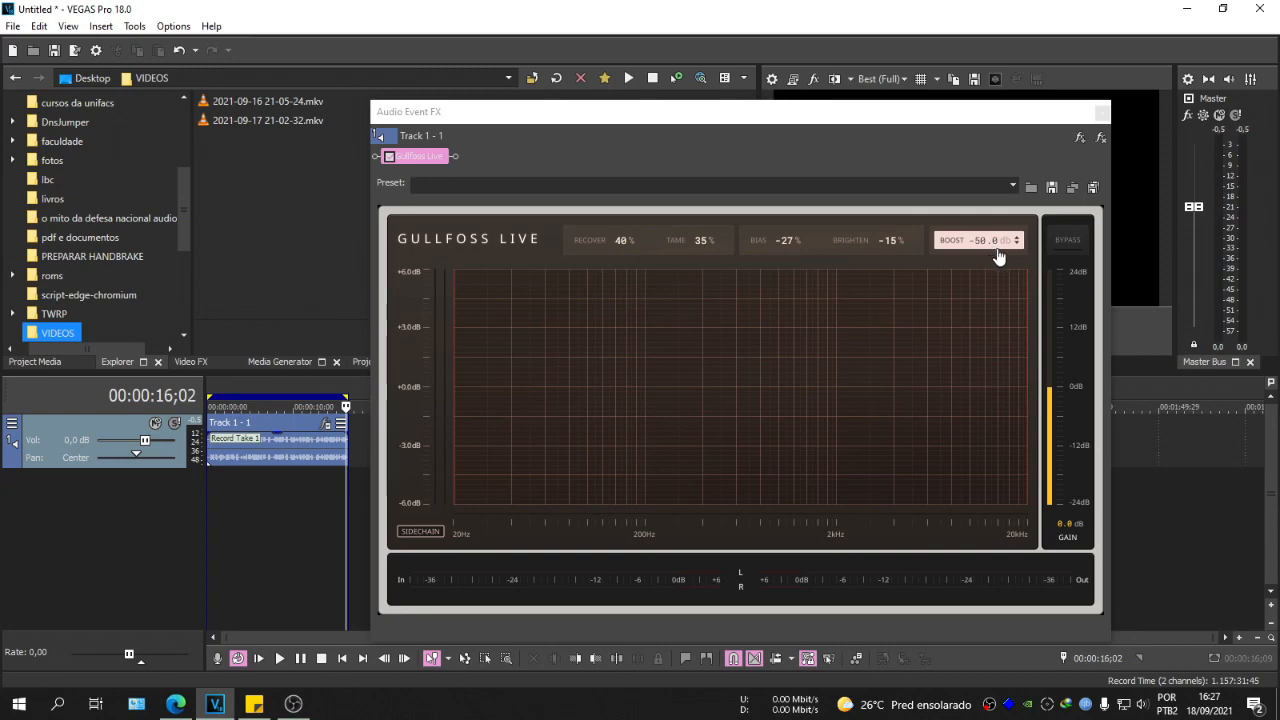
drag(986, 251, 998, 155)
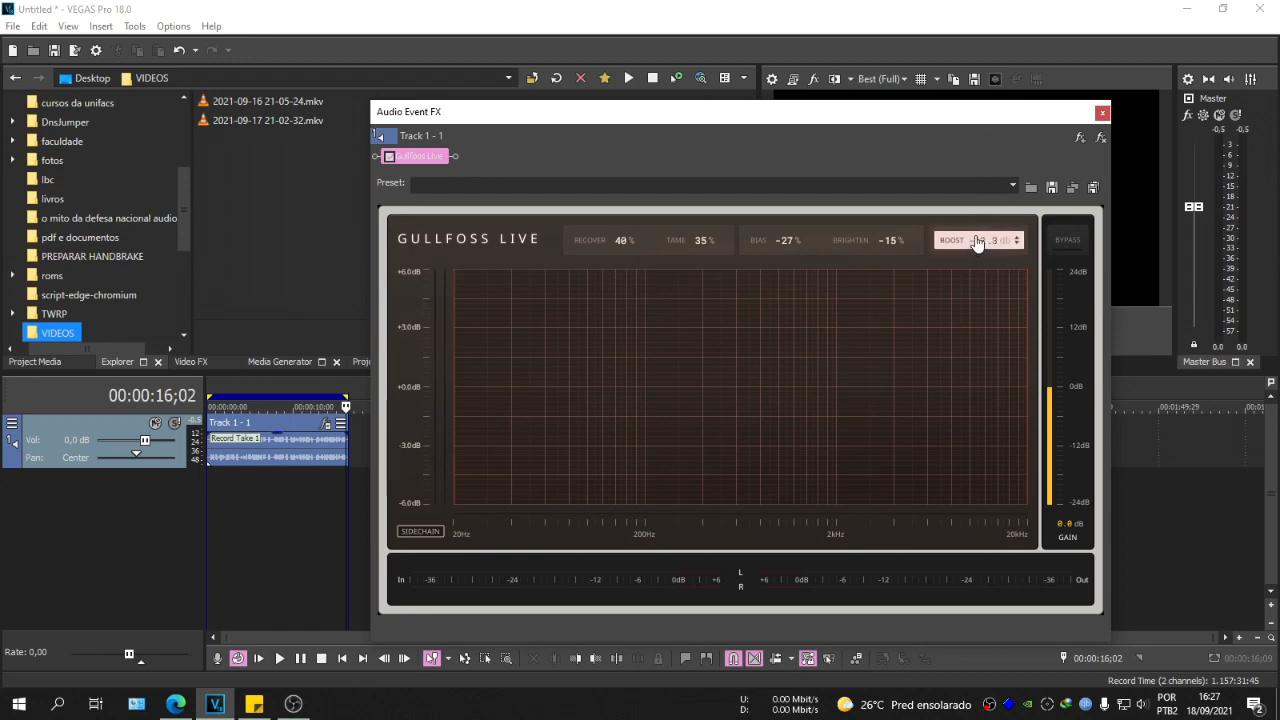
drag(1008, 224, 1024, 207)
Play the take from the beginning, raise Boost to 2.5 dB, and ease it back to 1.9 dB
click(302, 660)
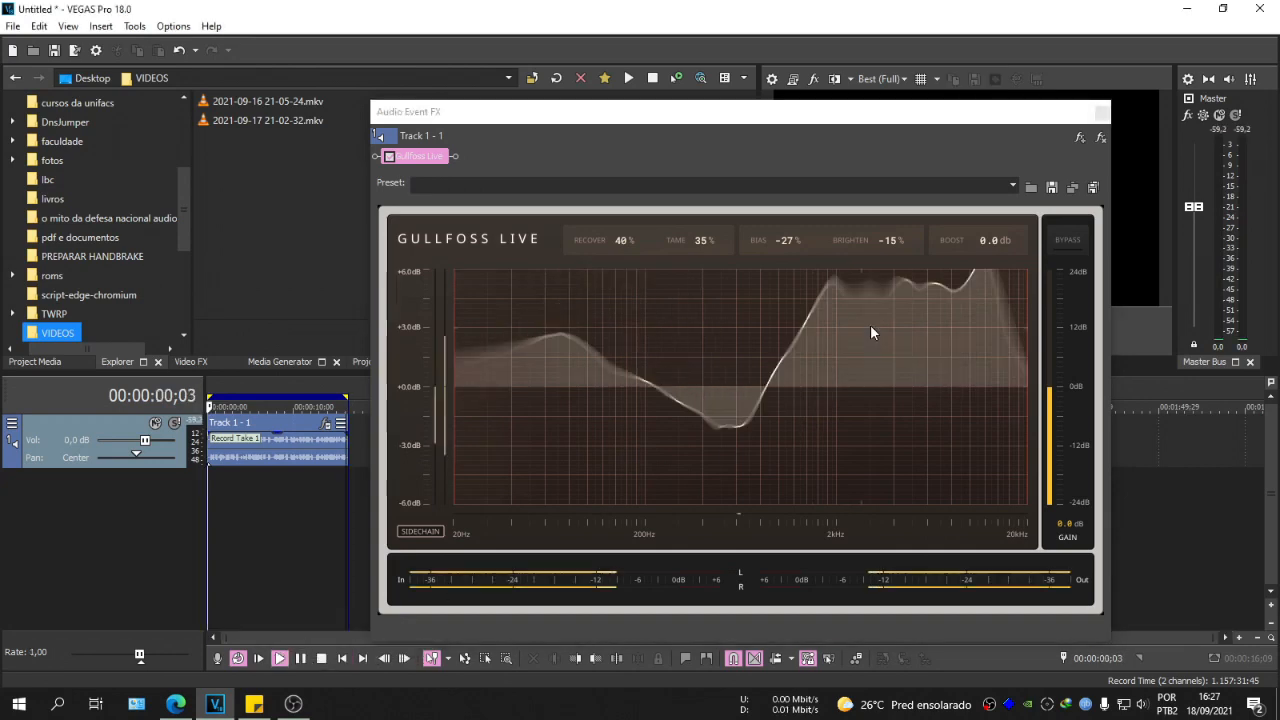
drag(1003, 255, 1037, 225)
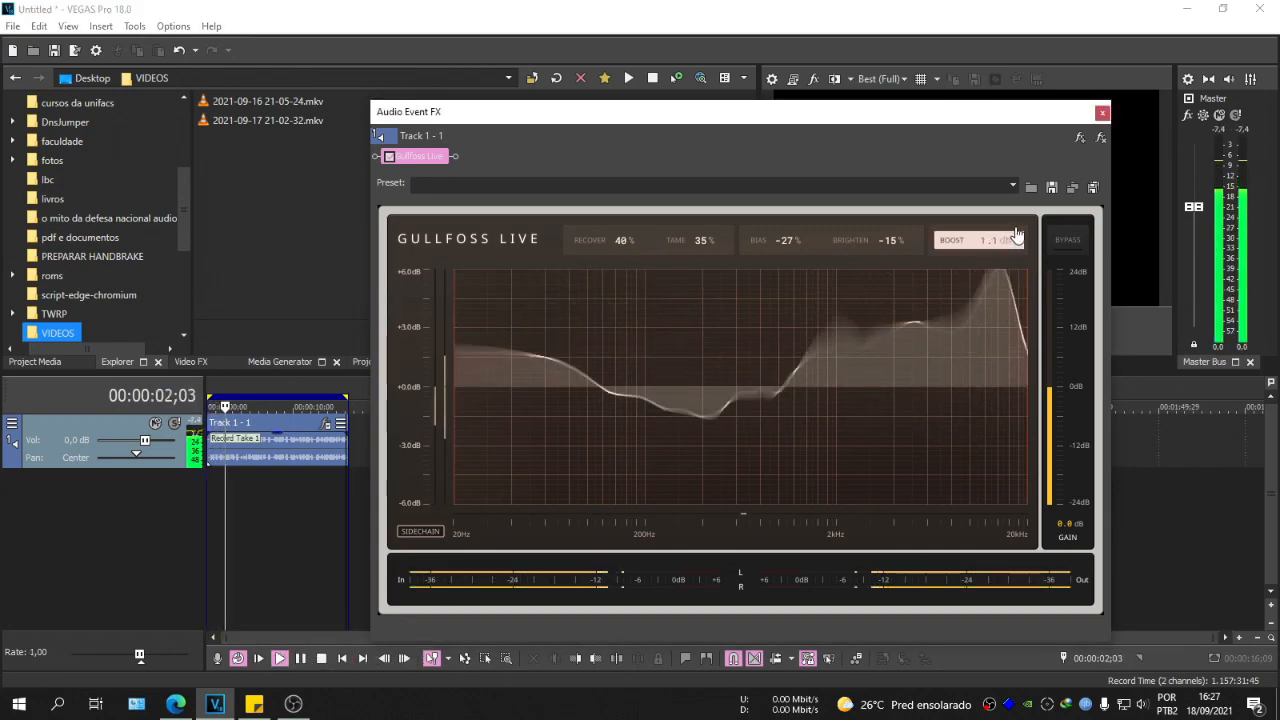
drag(1000, 252, 1021, 239)
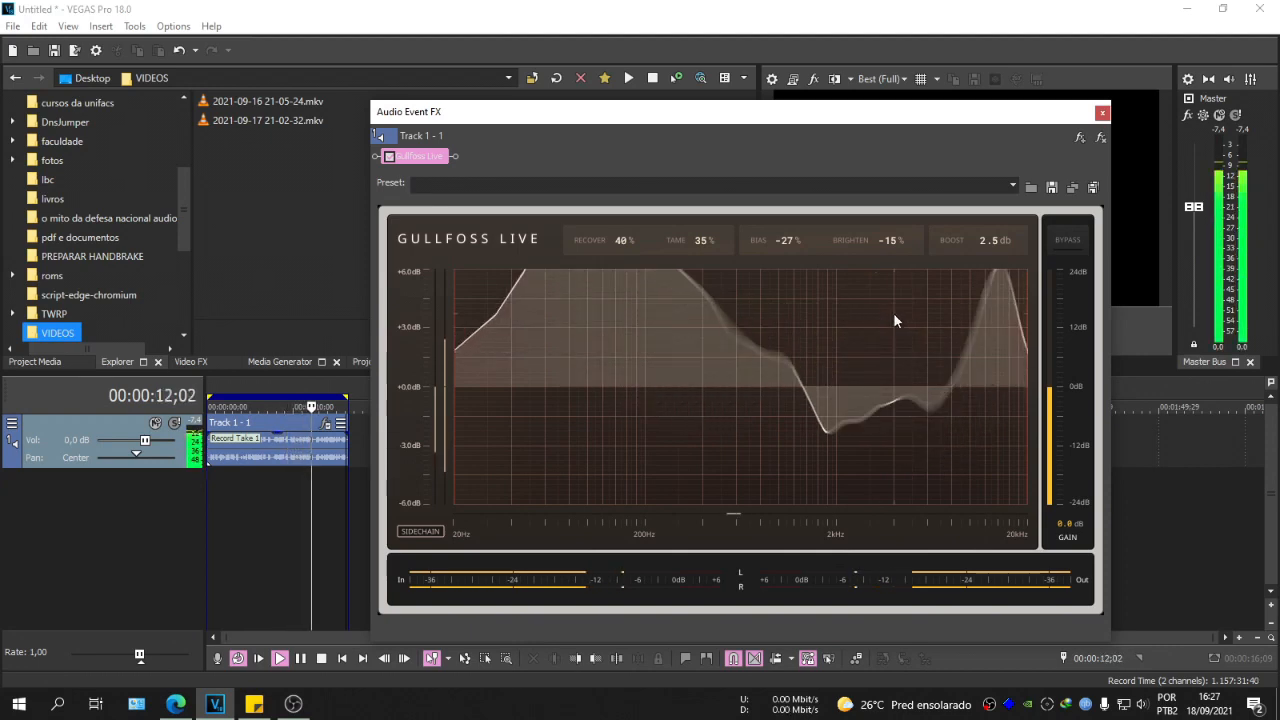
mouse_move(997, 246)
mouse_down()
mouse_move(996, 267)
mouse_move(1006, 258)
mouse_up()
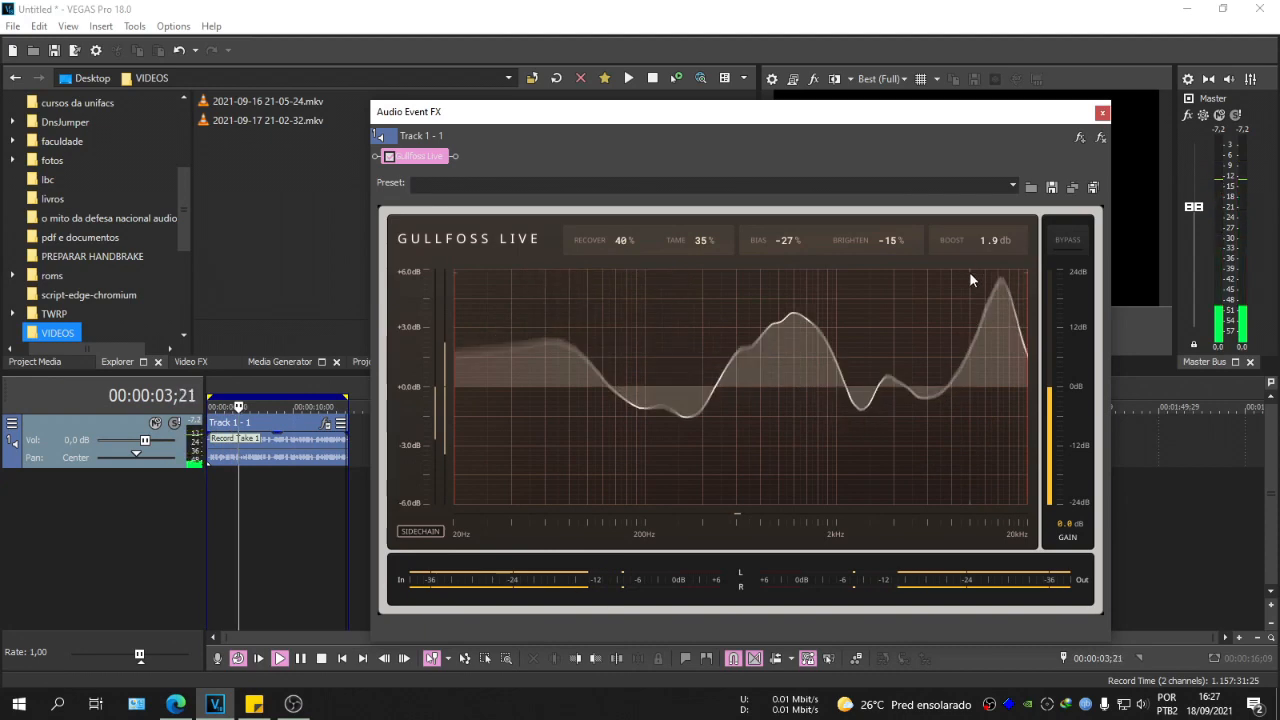
Fine-tune Boost while the take plays, settle it at 3.0 dB, and pause playback
scroll(977, 248, up, 1)
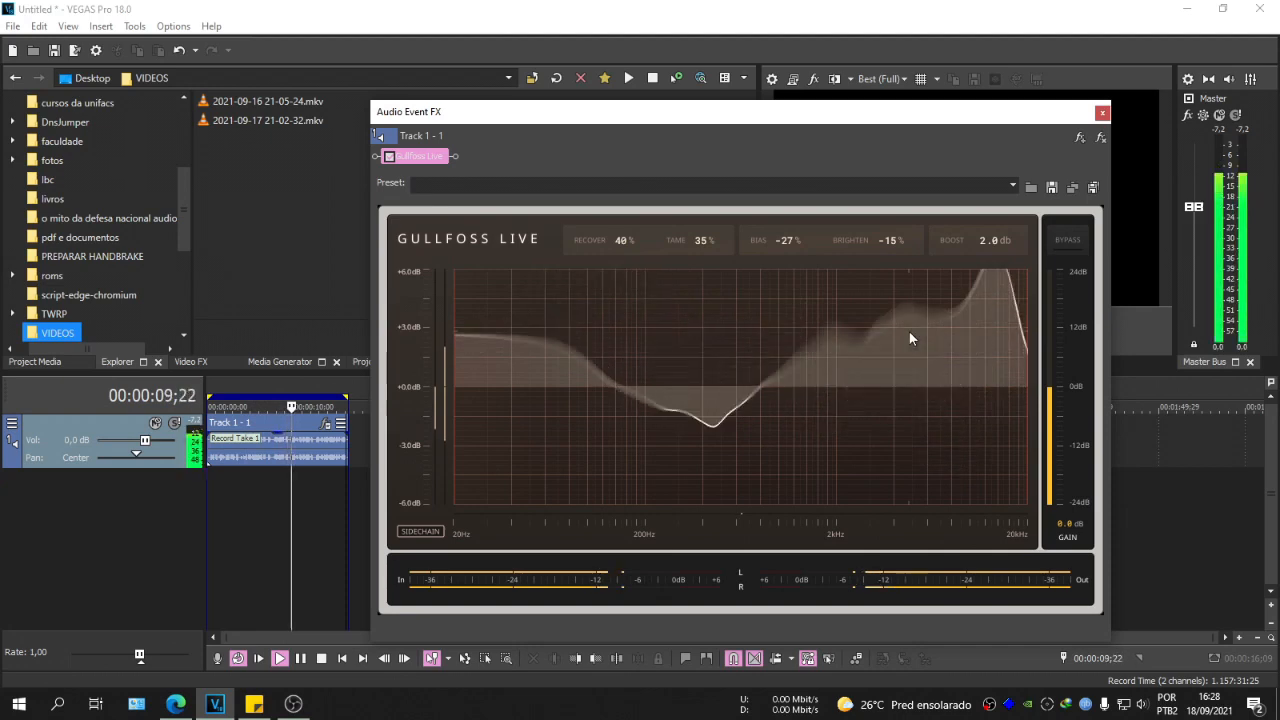
scroll(1010, 241, up, 8)
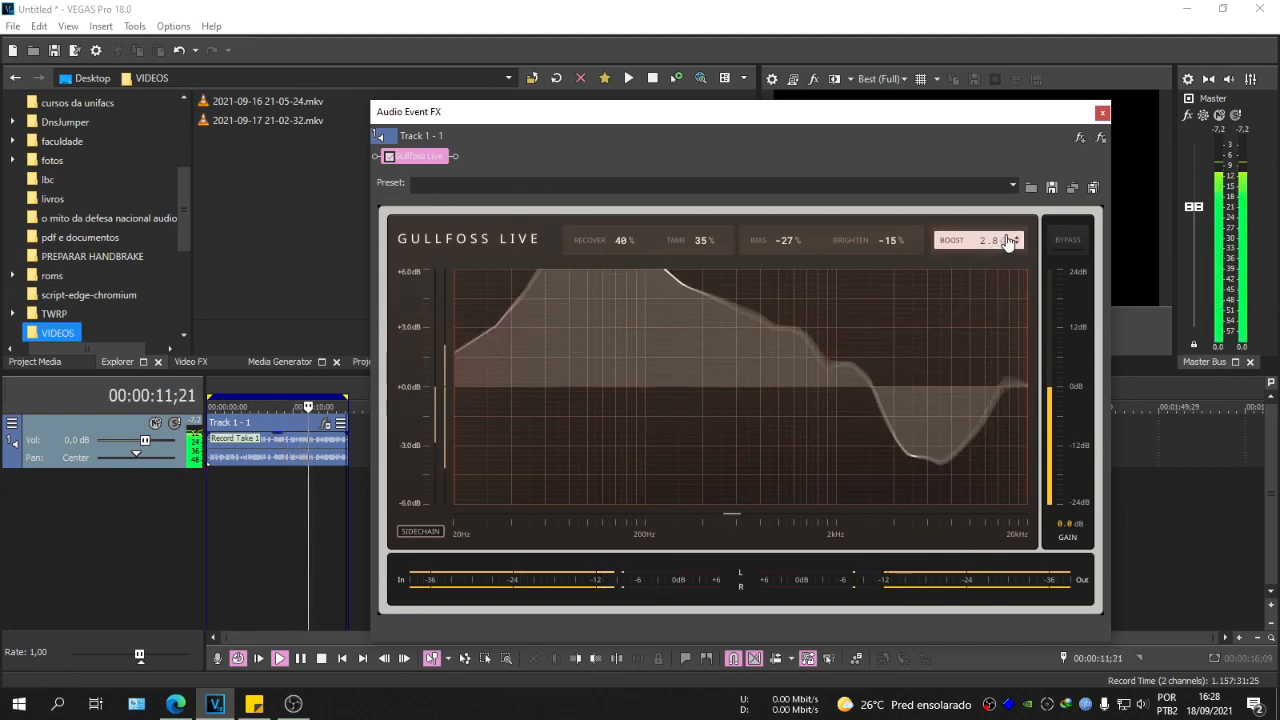
scroll(1015, 240, up, 2)
scroll(1018, 240, down, 5)
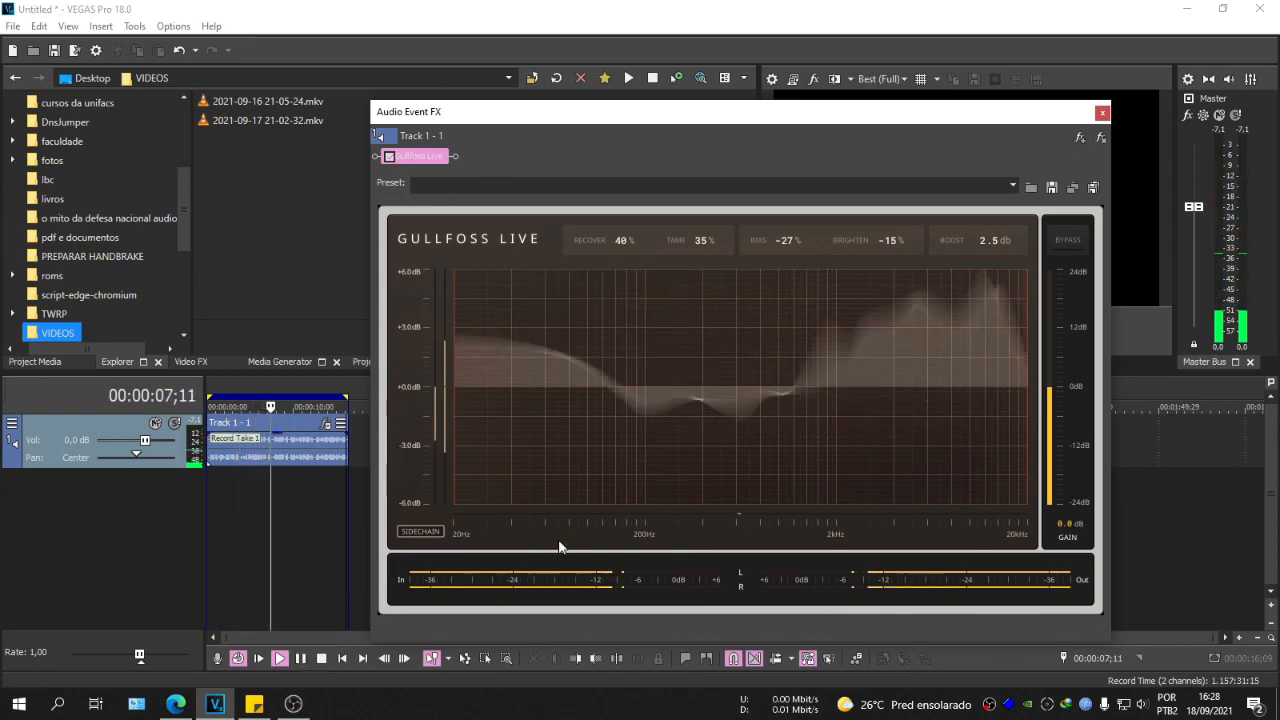
drag(1003, 249, 997, 288)
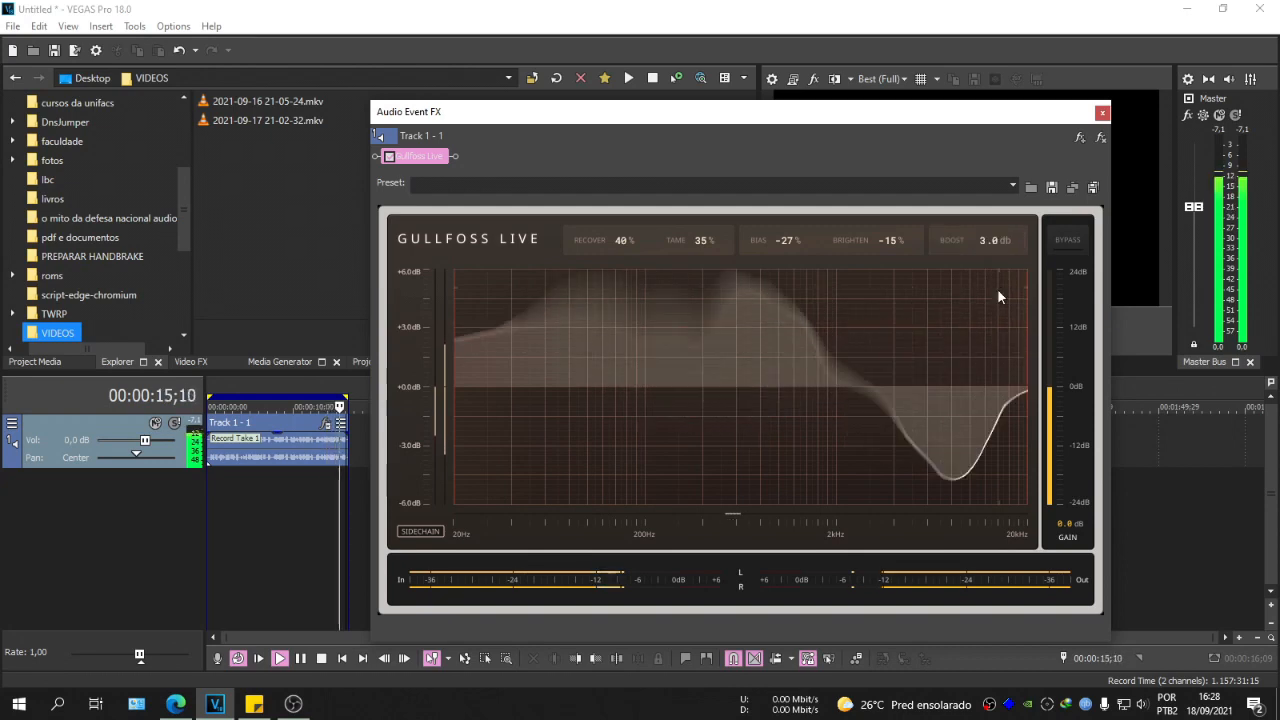
key(space)
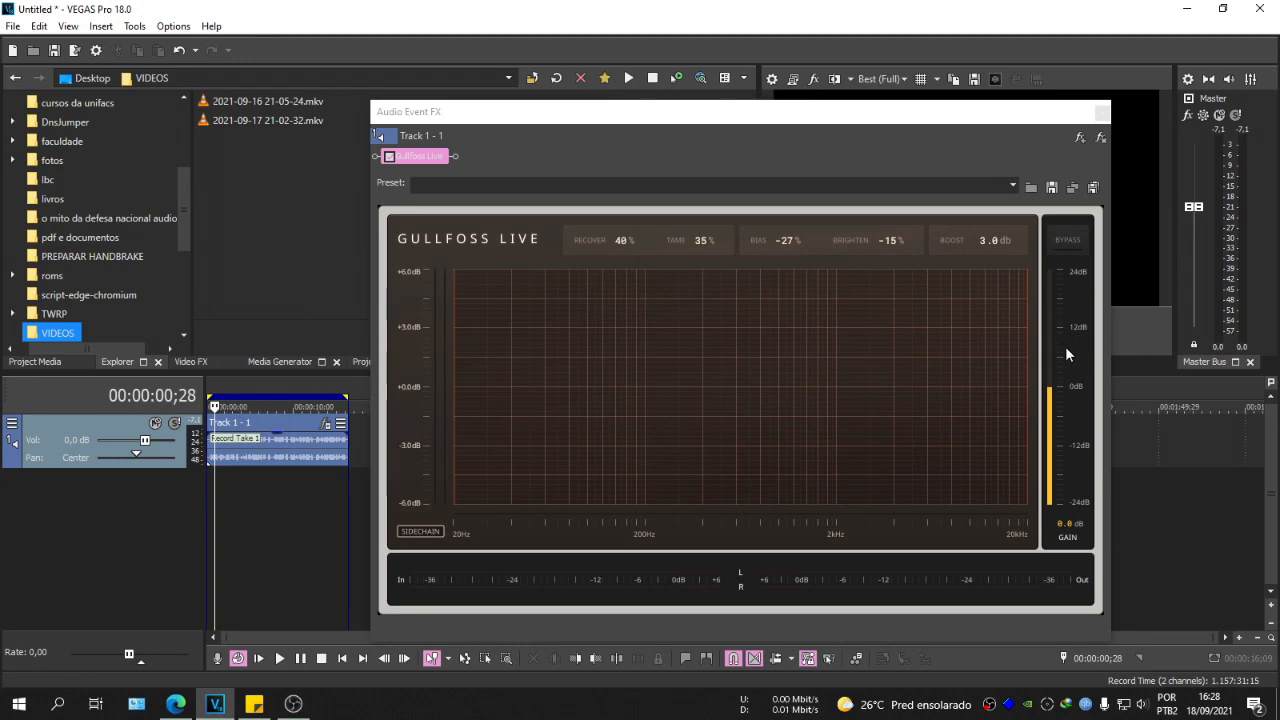
Audition the take with the output Gain raised to 17.3 dB, pause, and reset Gain to 0.0 dB
click(280, 658)
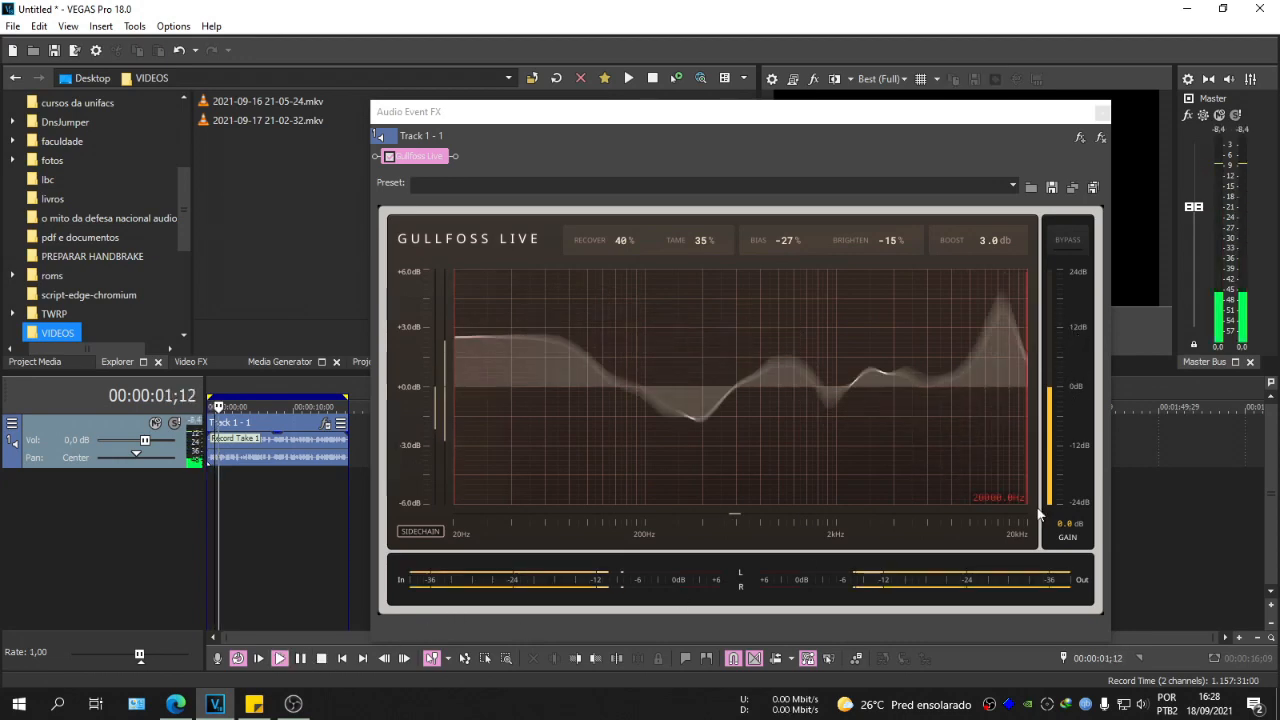
drag(1053, 448, 1085, 262)
click(300, 658)
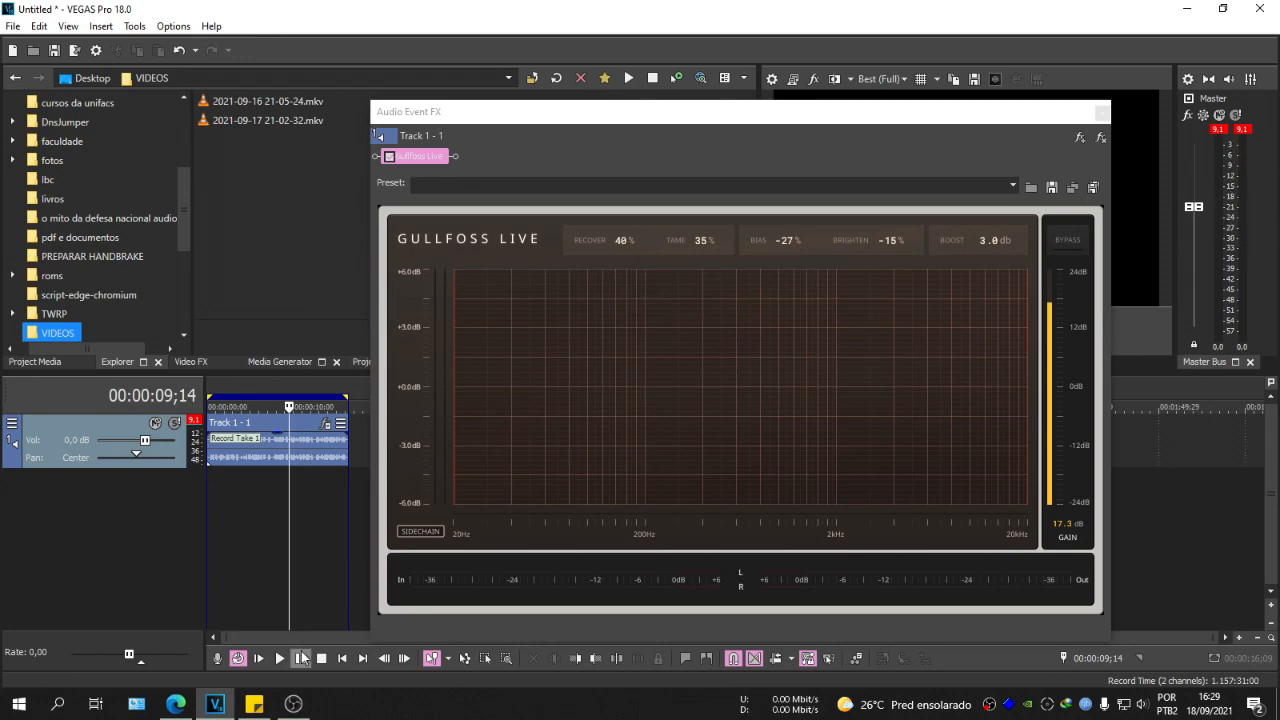
click(1067, 538)
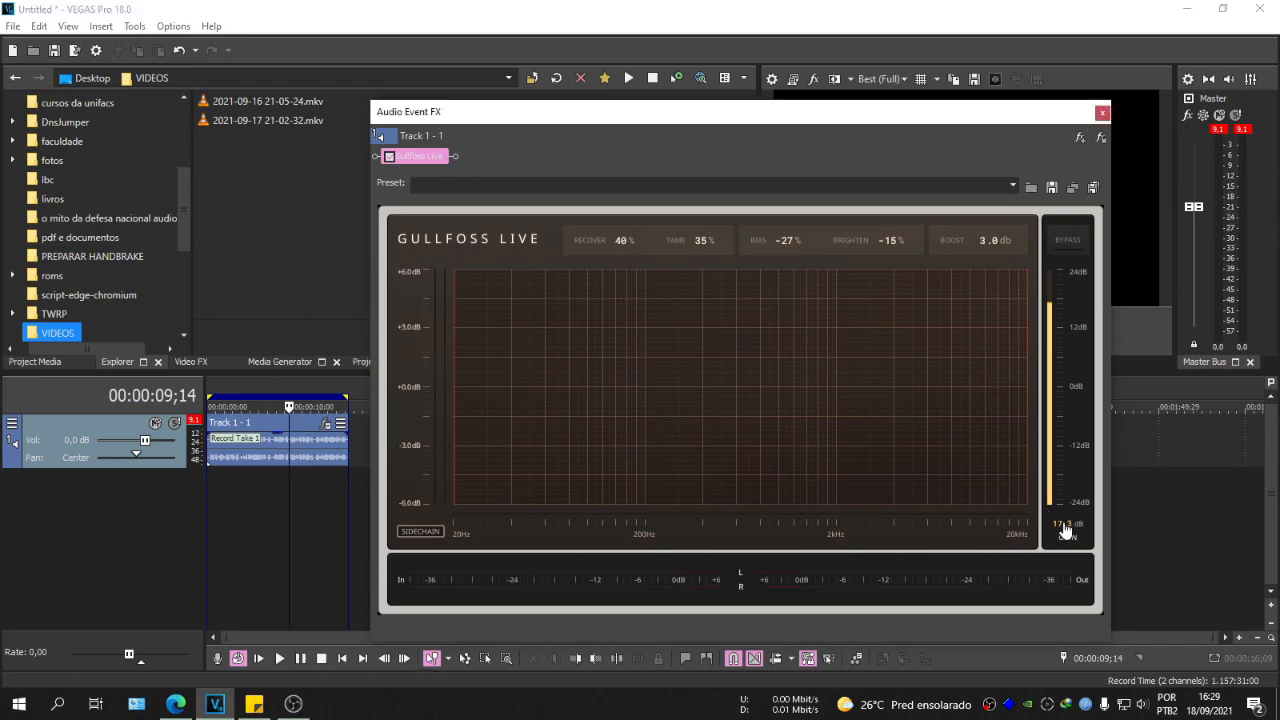
drag(1050, 462, 1050, 500)
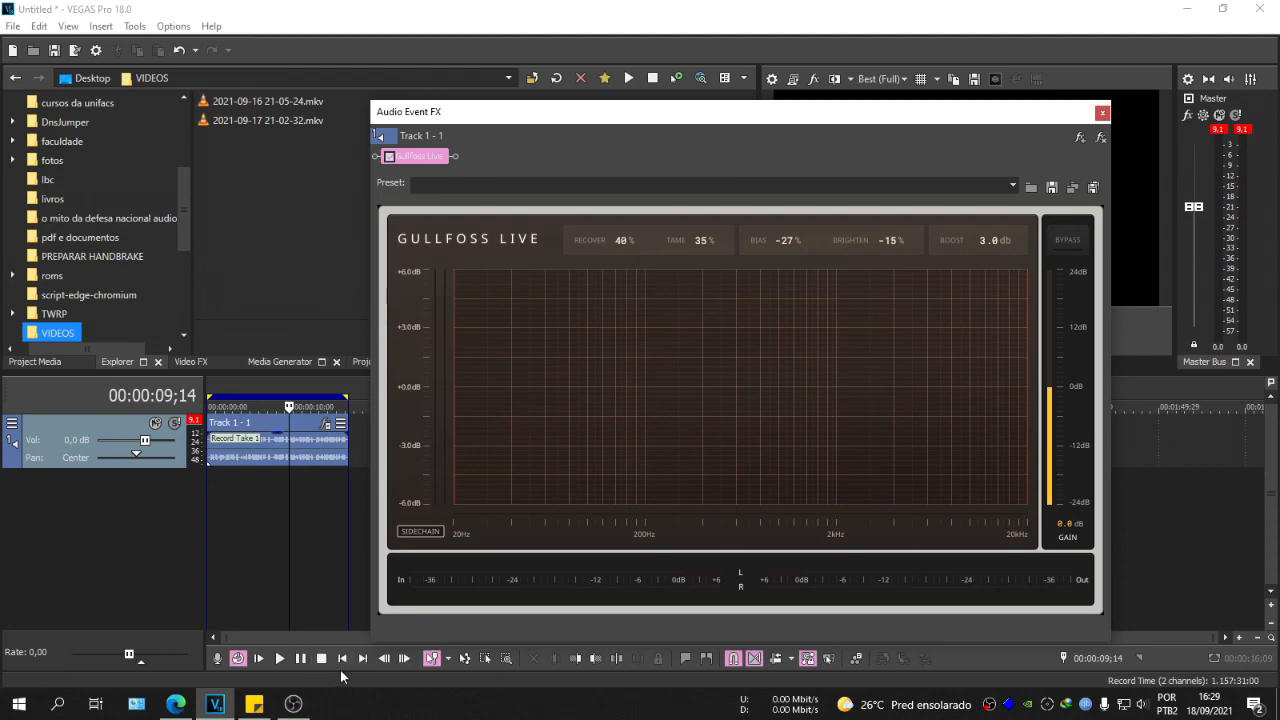
Play the take from the beginning, compare it with Gullfoss Live bypassed and active, and pause playback
click(304, 666)
click(301, 660)
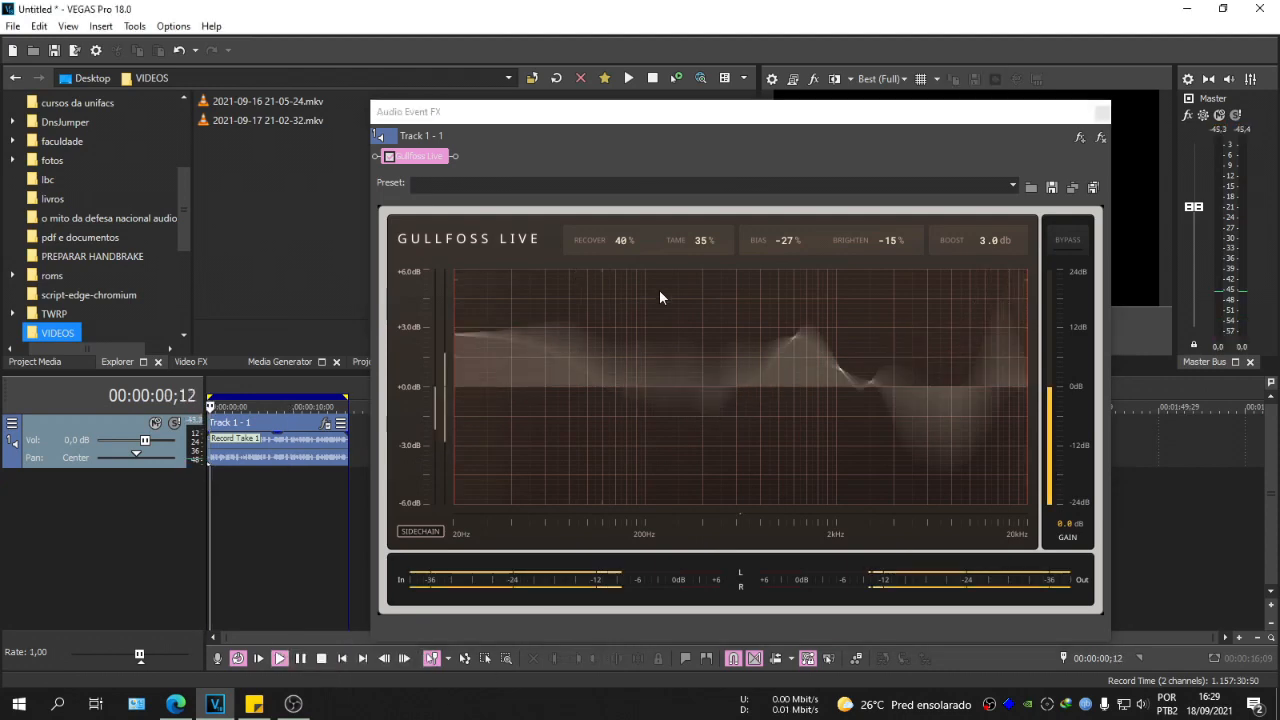
click(1067, 240)
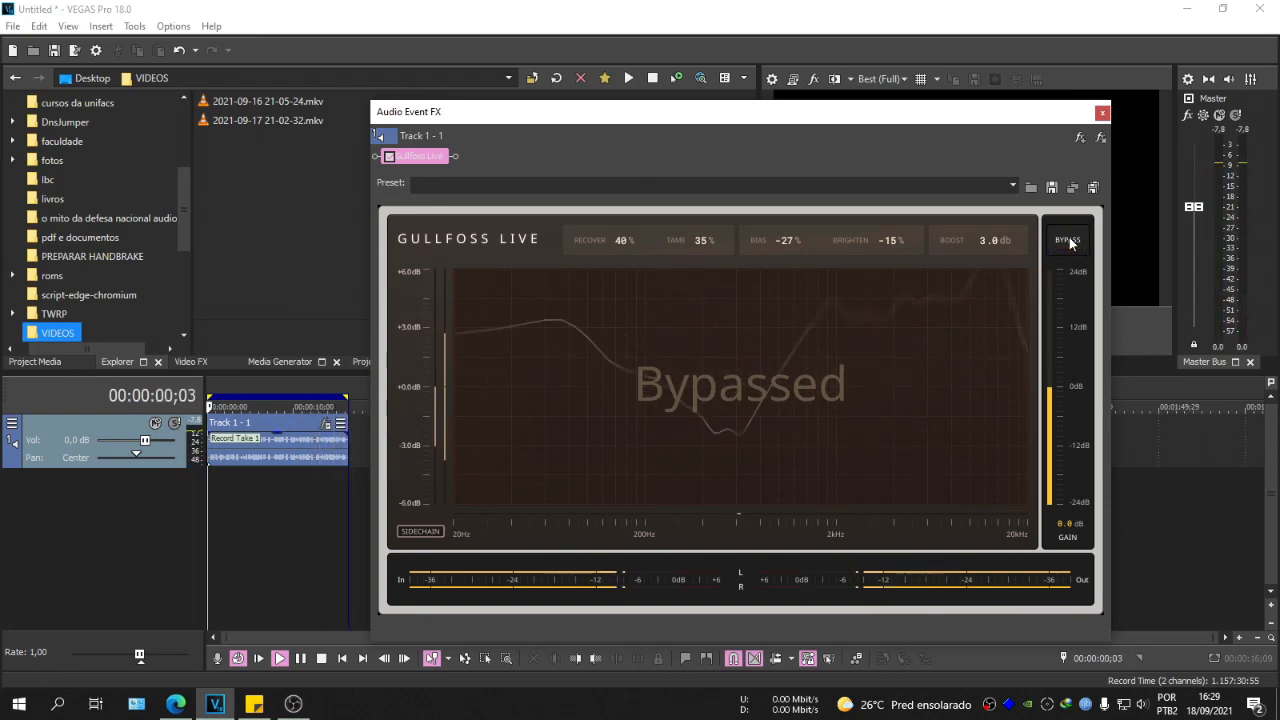
click(1068, 240)
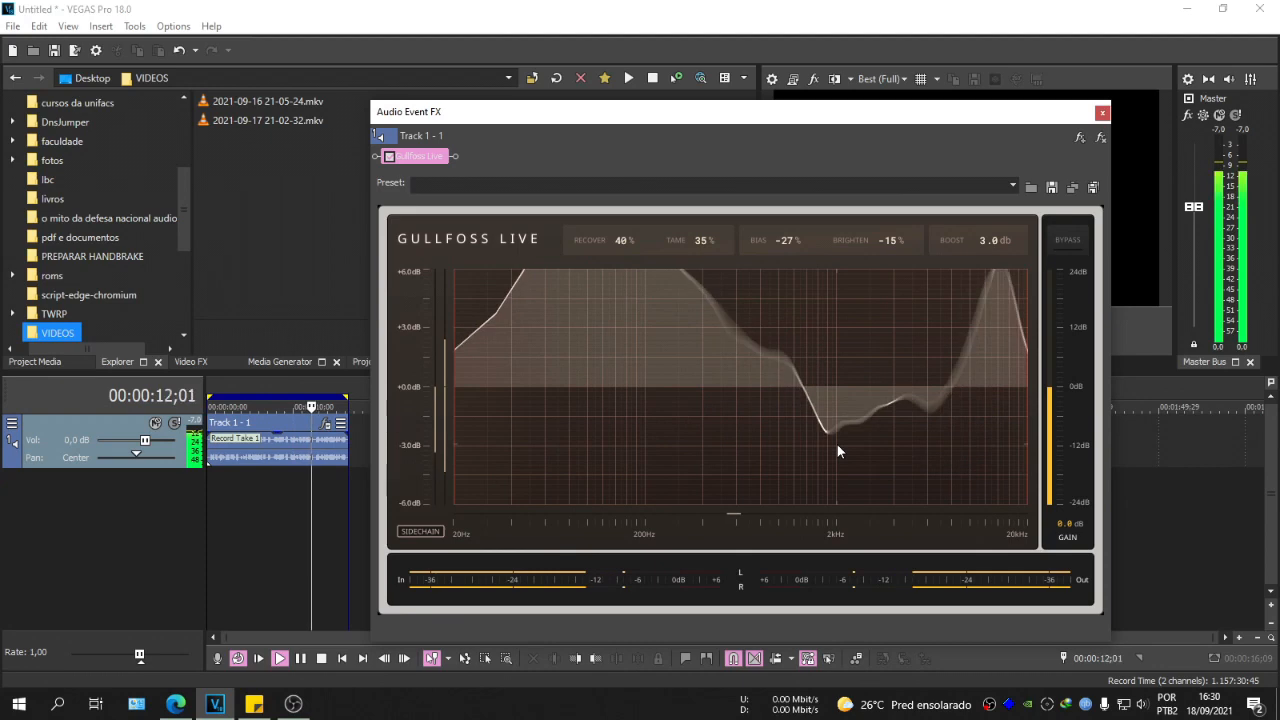
click(302, 660)
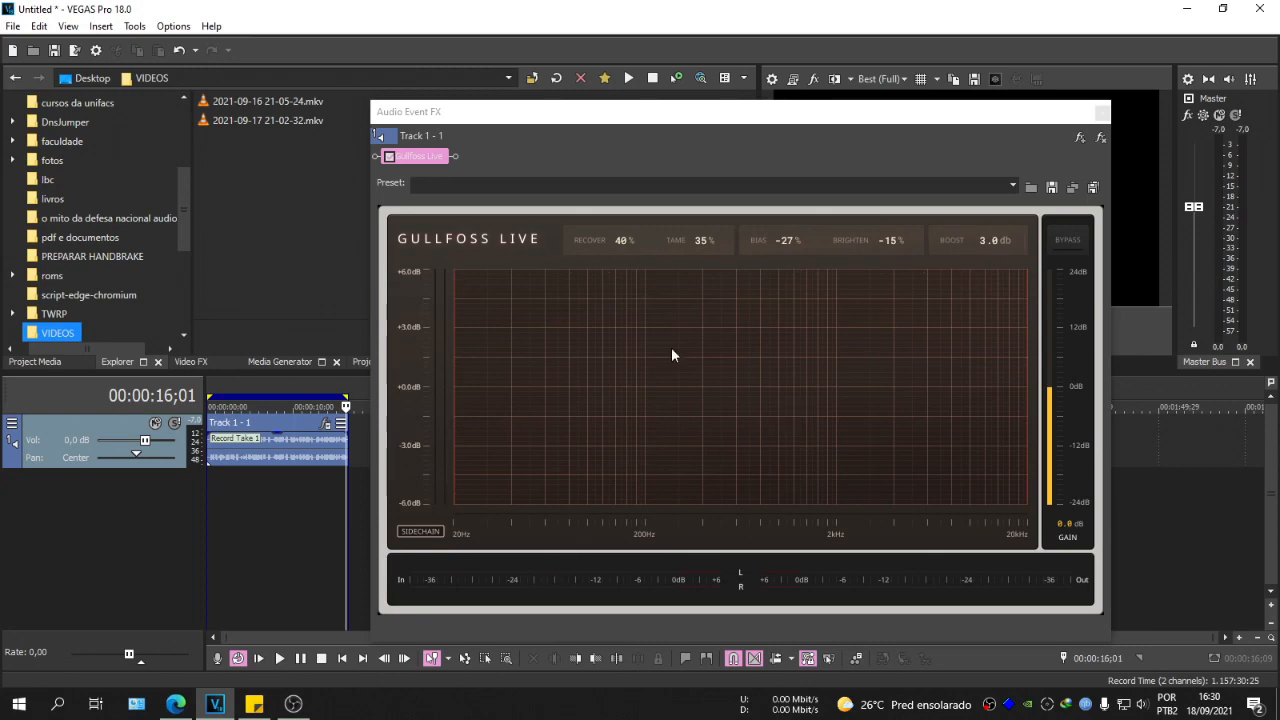
Switch to VSTHost, inspect the Gullfoss Live settings in the "microfone melhorado" chain, and return to VEGAS Pro
click(1007, 706)
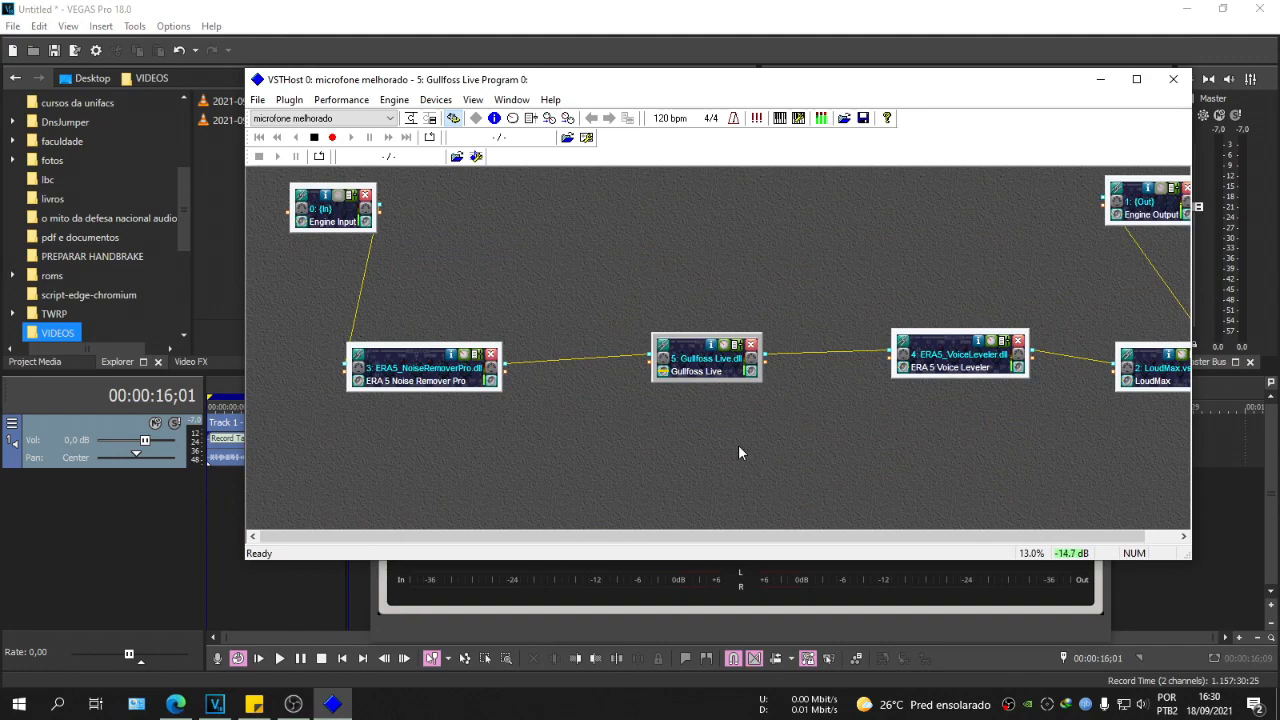
click(1136, 79)
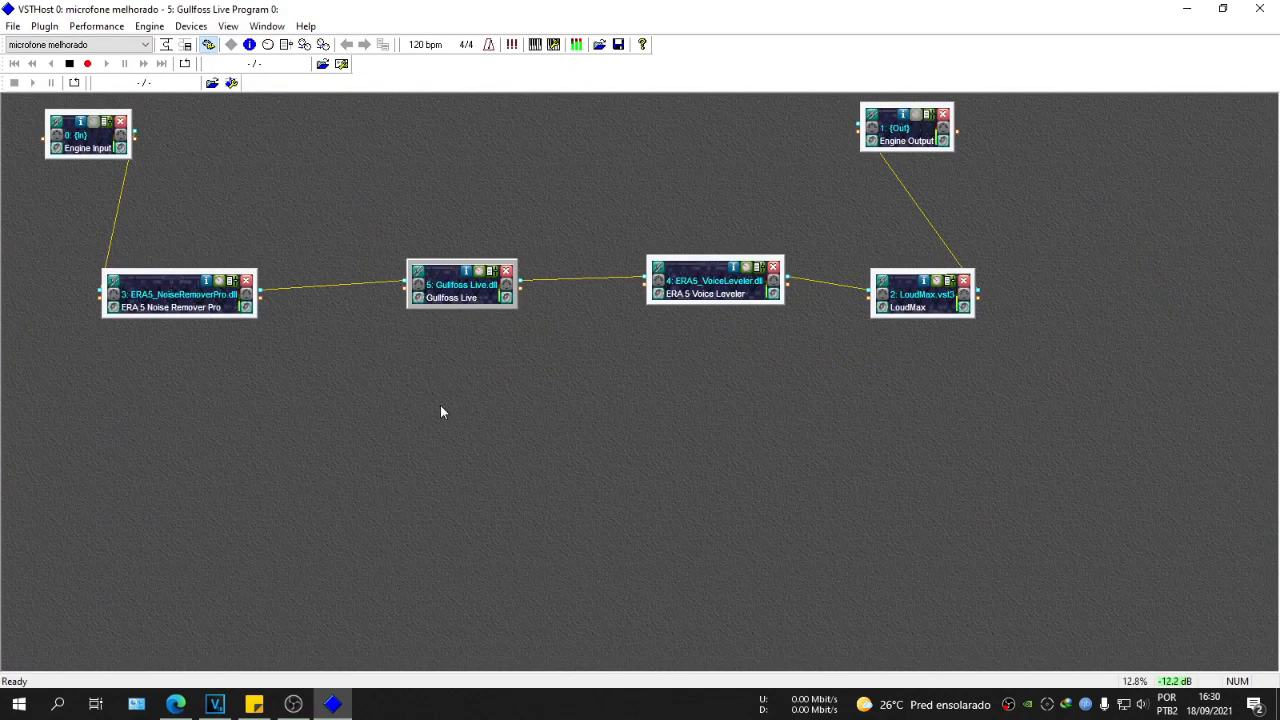
click(478, 277)
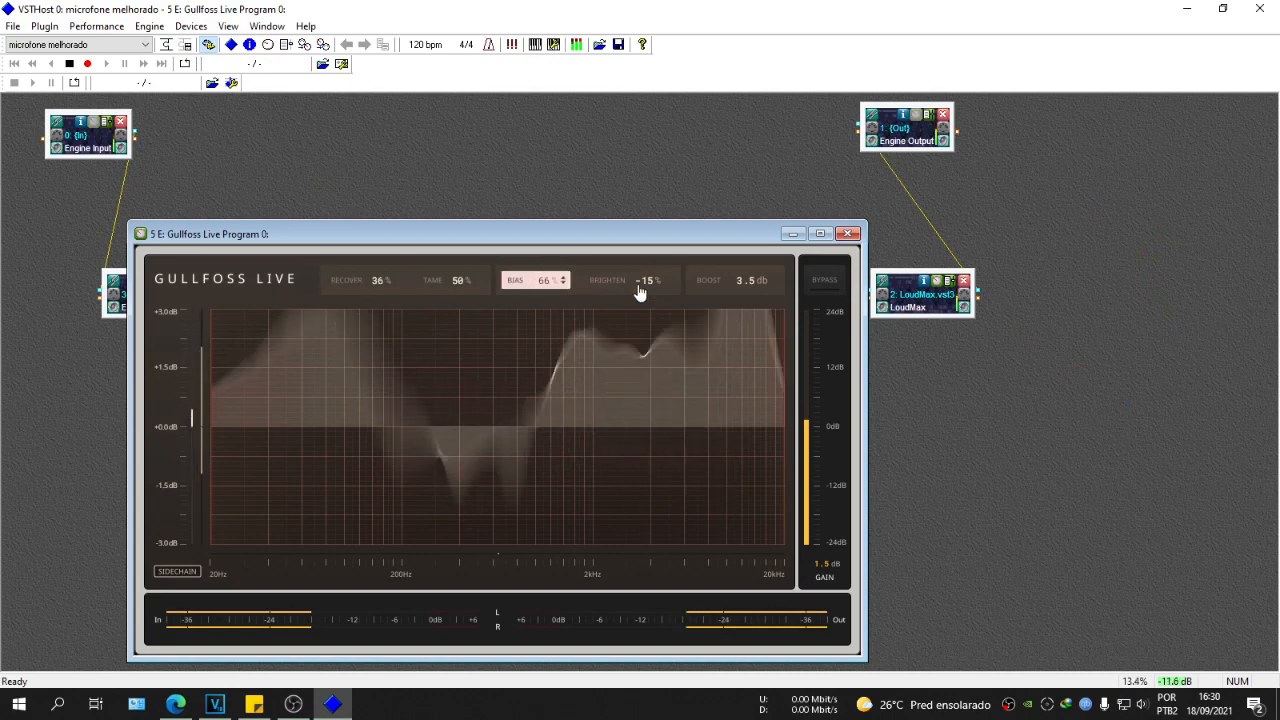
click(847, 235)
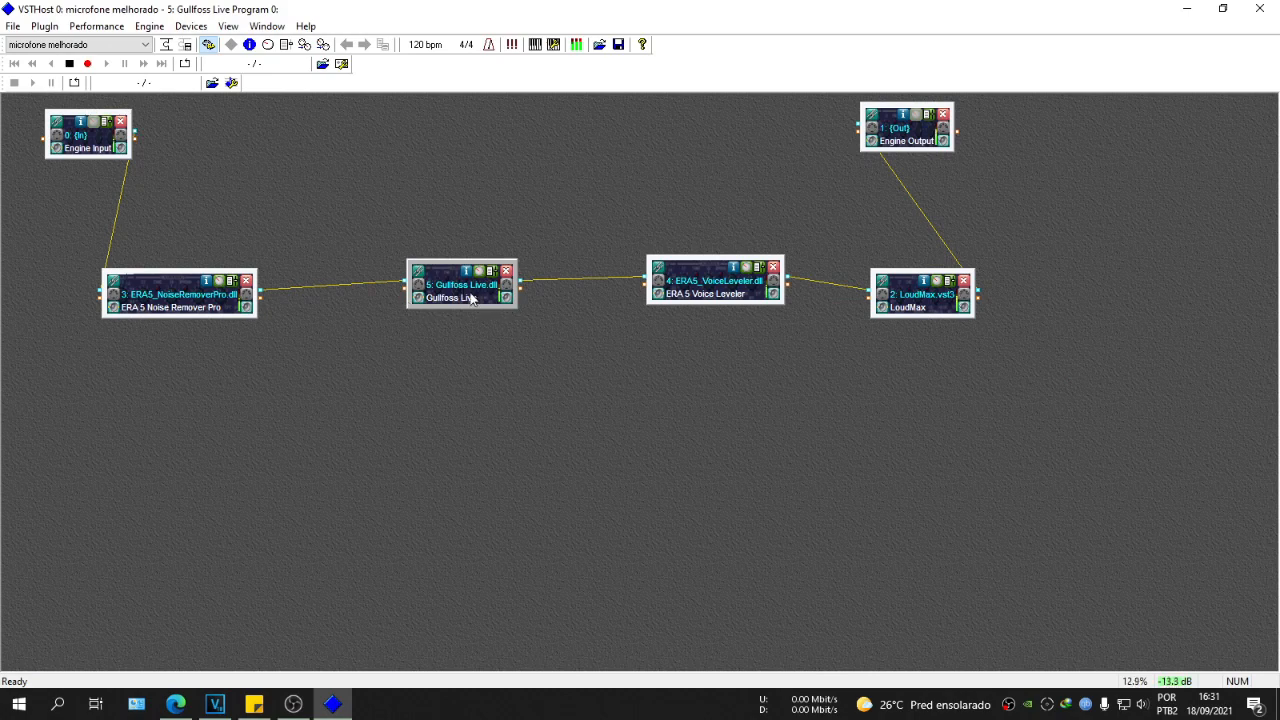
click(1186, 9)
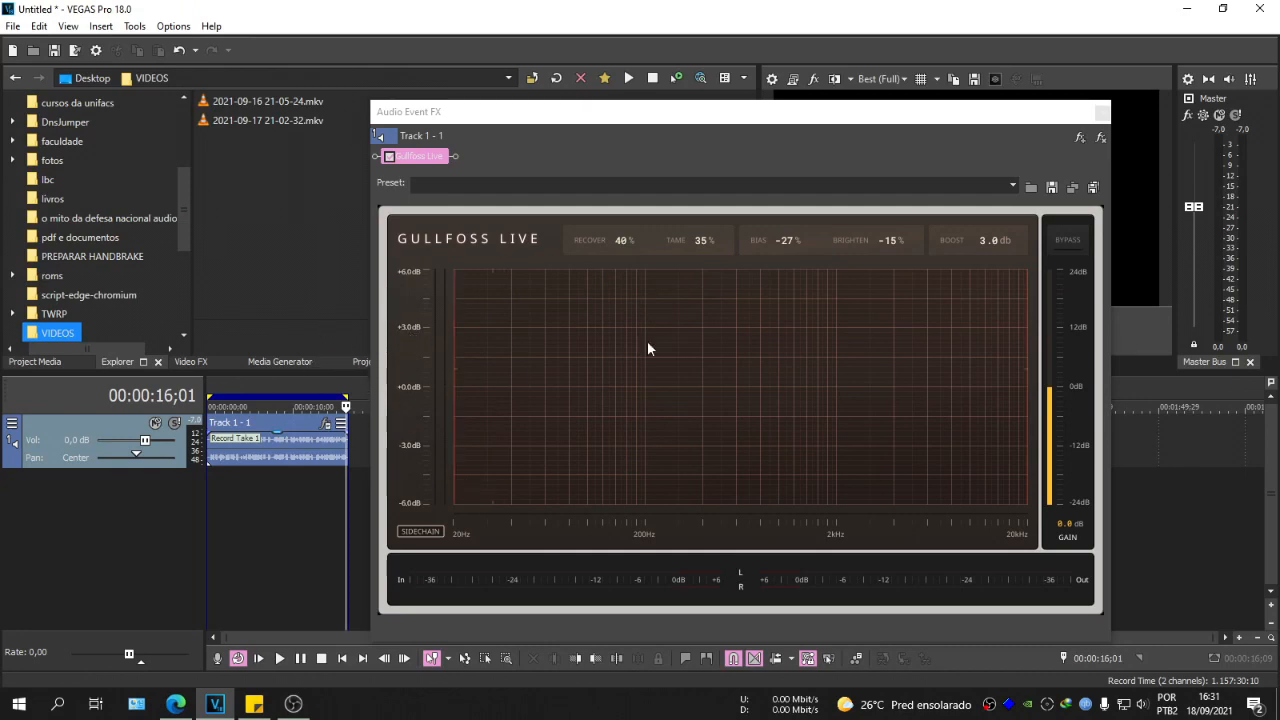
Reopen the take's Audio Event FX and capture a screenshot of the Gullfoss Live settings for reference
click(1100, 112)
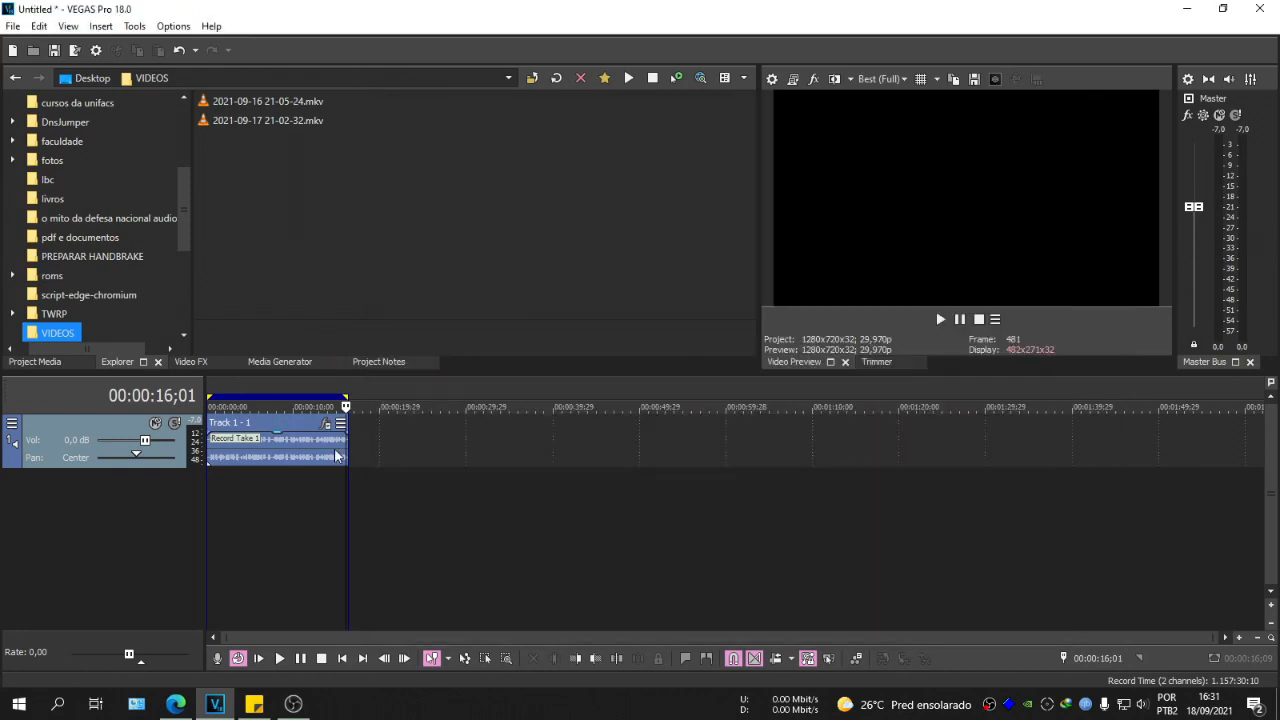
click(326, 423)
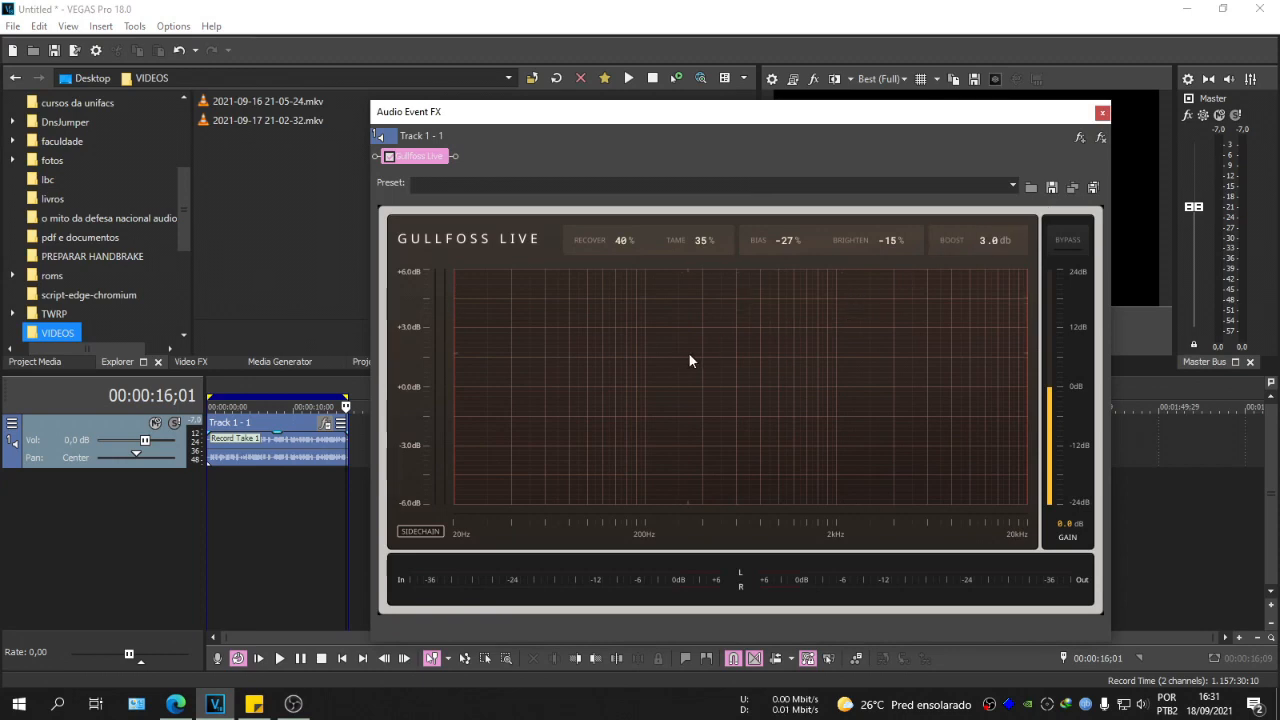
key(super+shift+s)
mouse_move(378, 200)
mouse_down()
mouse_move(852, 504)
mouse_move(1043, 603)
mouse_move(1104, 614)
mouse_up()
click(1076, 527)
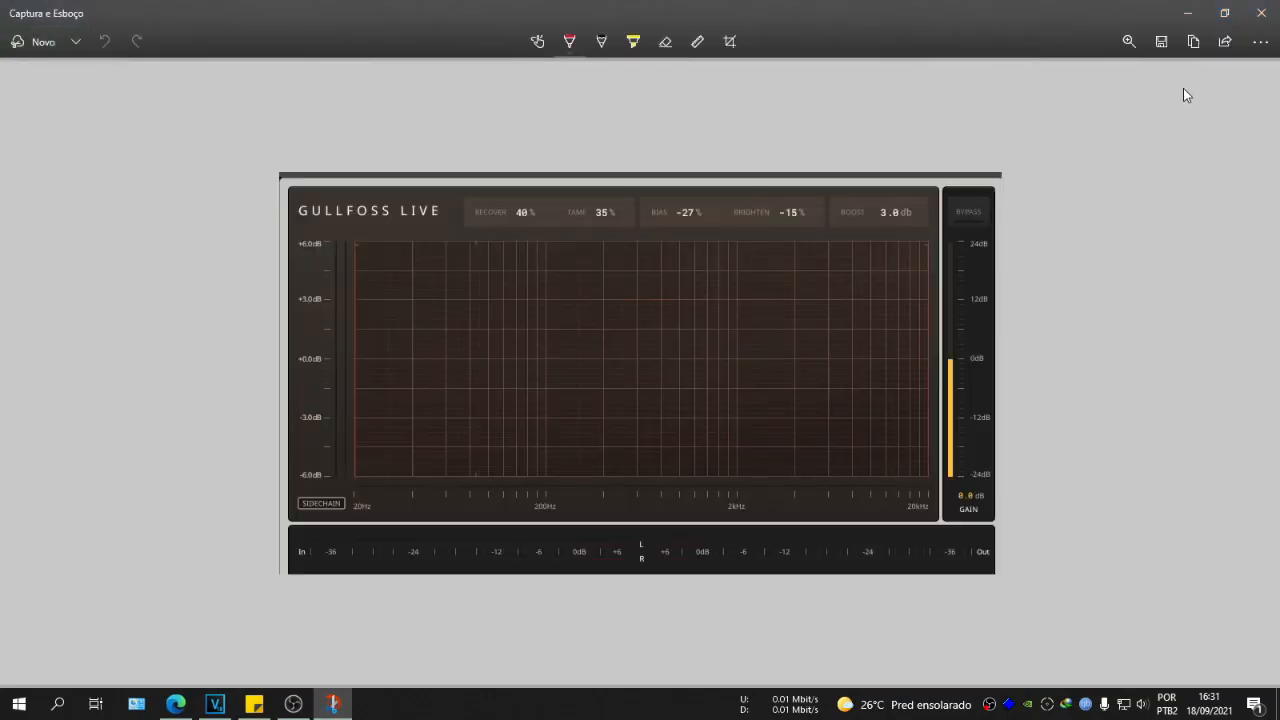
drag(1132, 16, 2, 260)
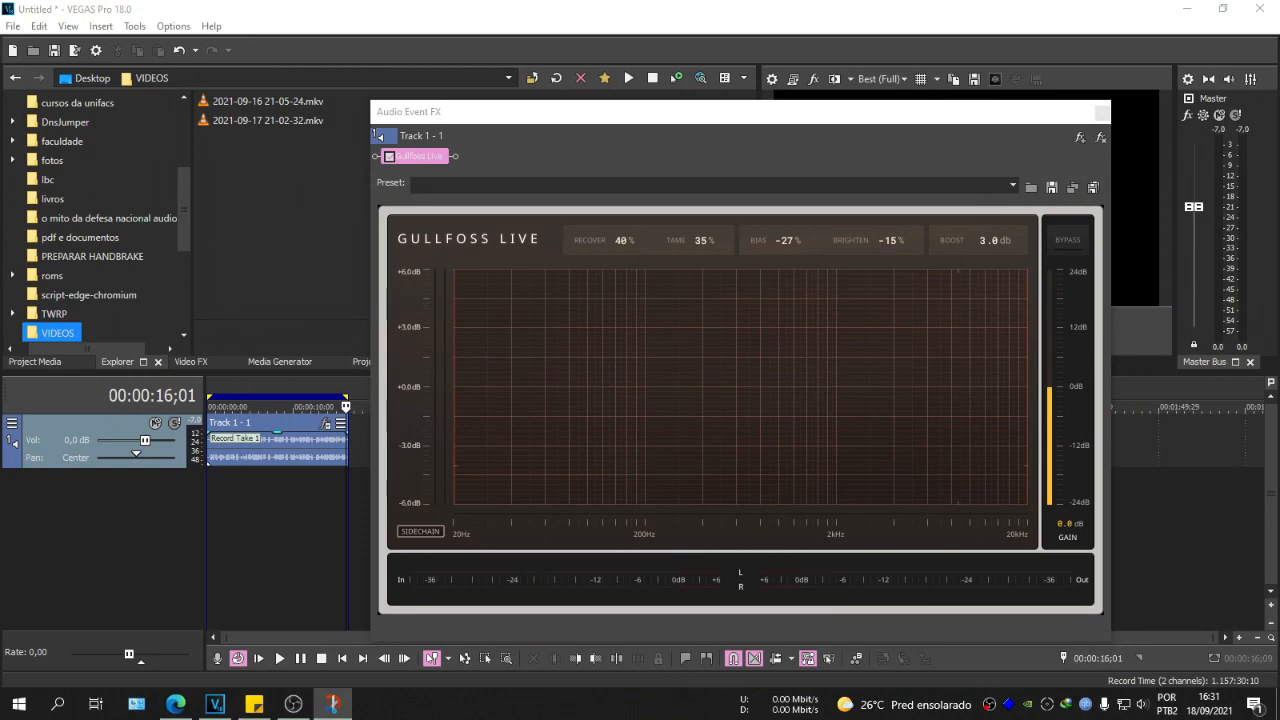
Remove Gullfoss Live from the take's effects chain and add the standard Gullfoss VST plug-in instead
click(1099, 143)
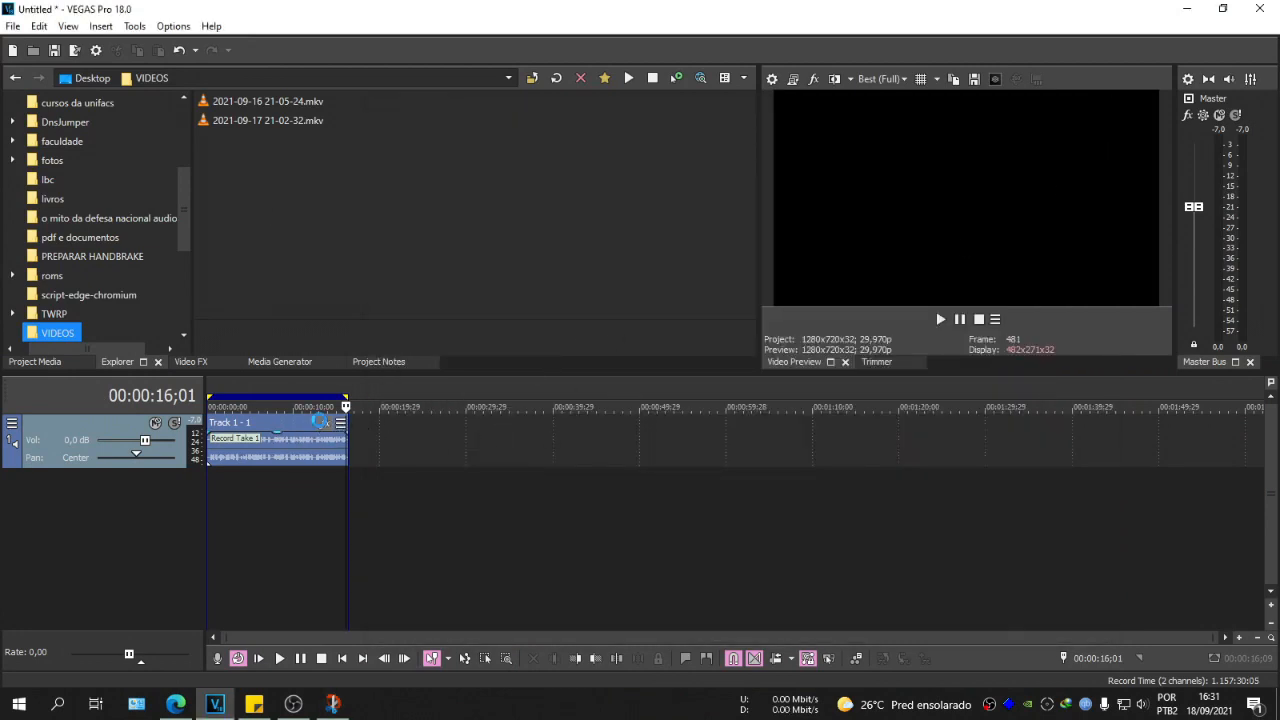
click(325, 423)
click(538, 246)
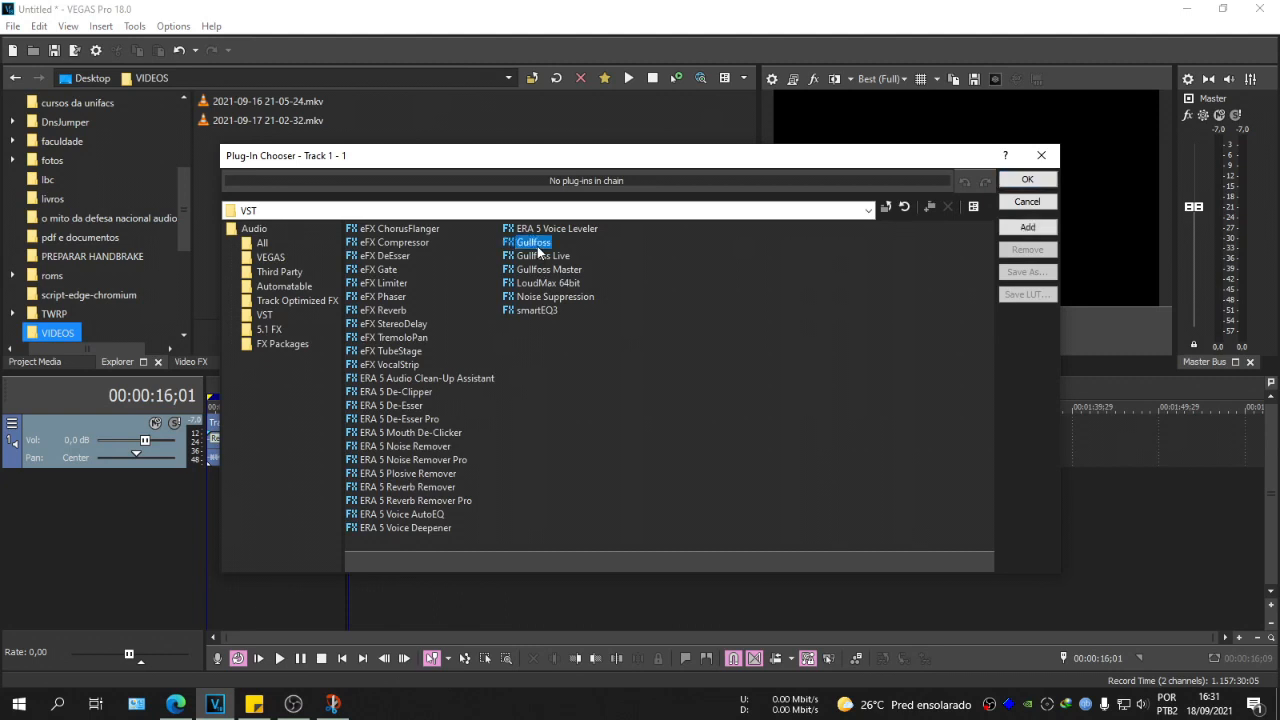
click(549, 270)
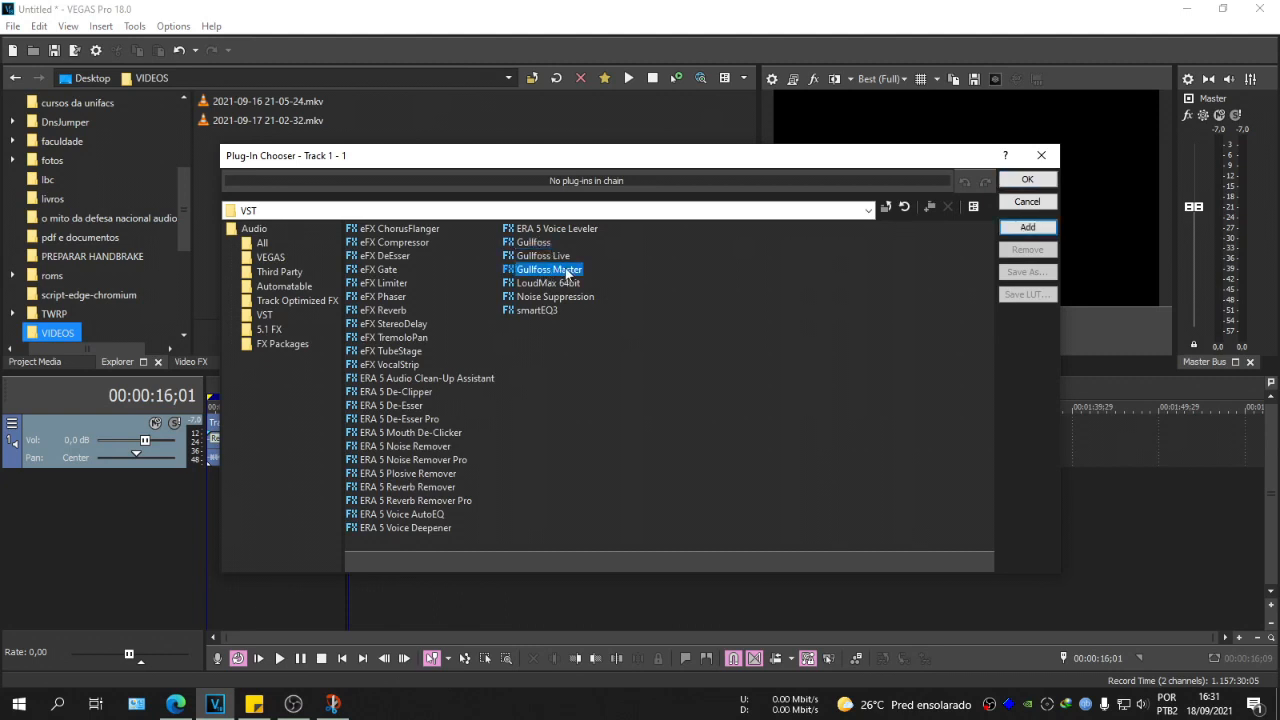
drag(577, 162, 631, 162)
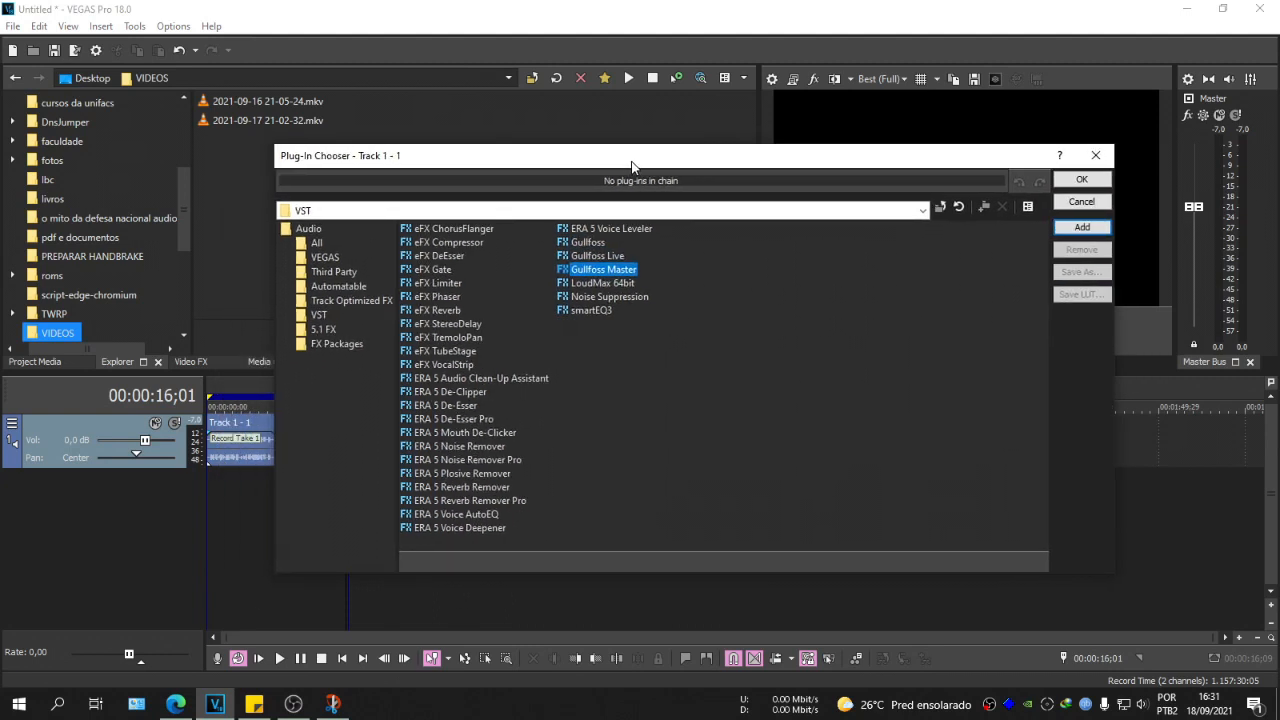
click(592, 243)
click(1082, 227)
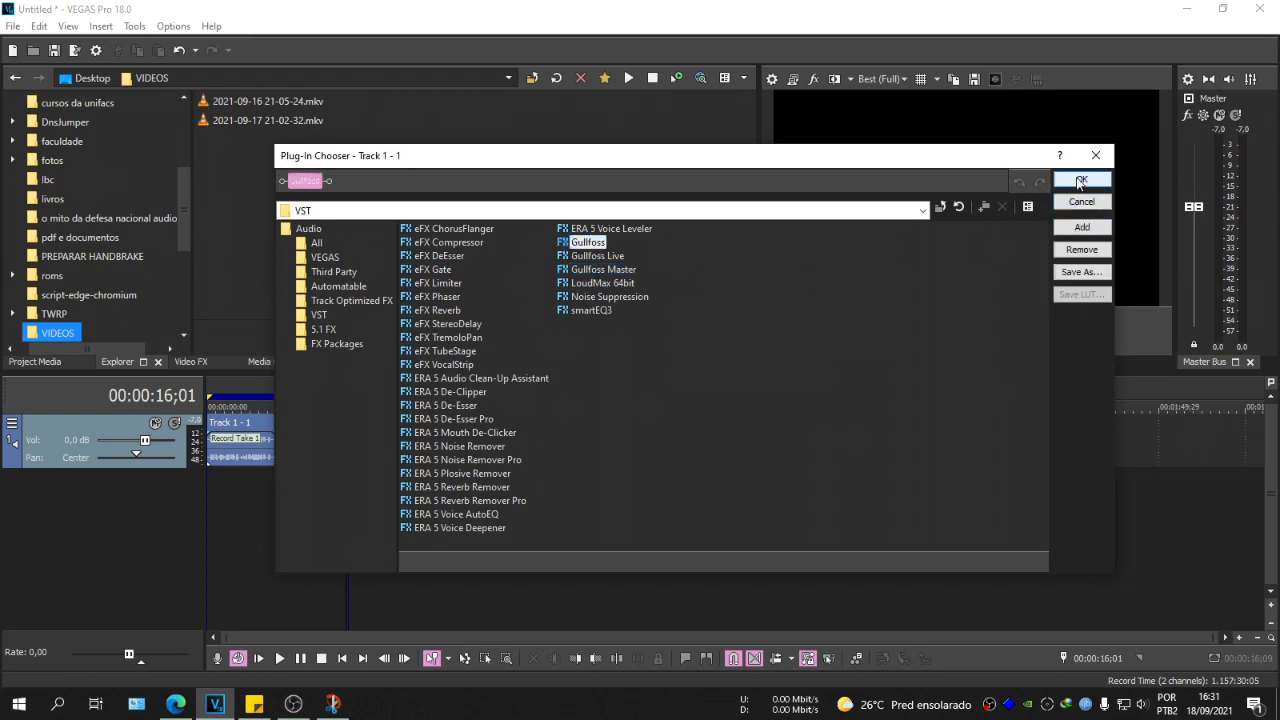
click(1079, 182)
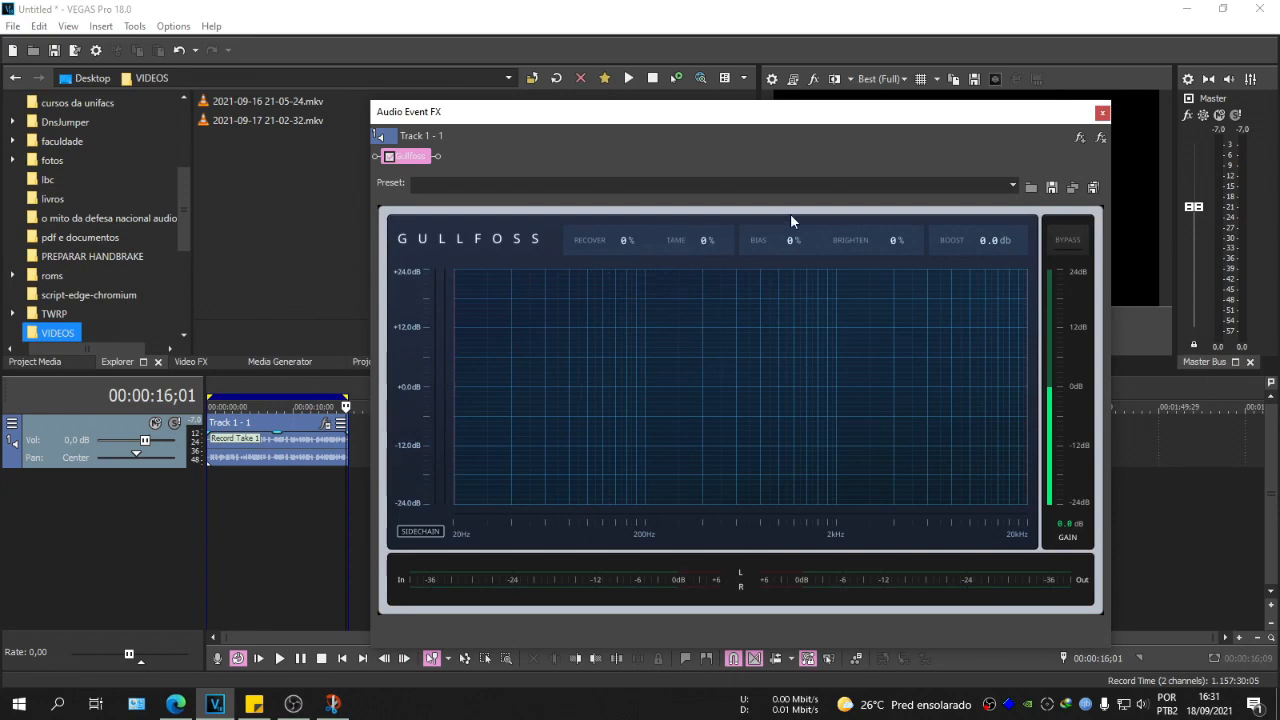
Set Gullfoss to Recover 40%, Tame 35%, Bias -27%, Brighten -15% and Boost 3.0 dB
drag(790, 119, 760, 122)
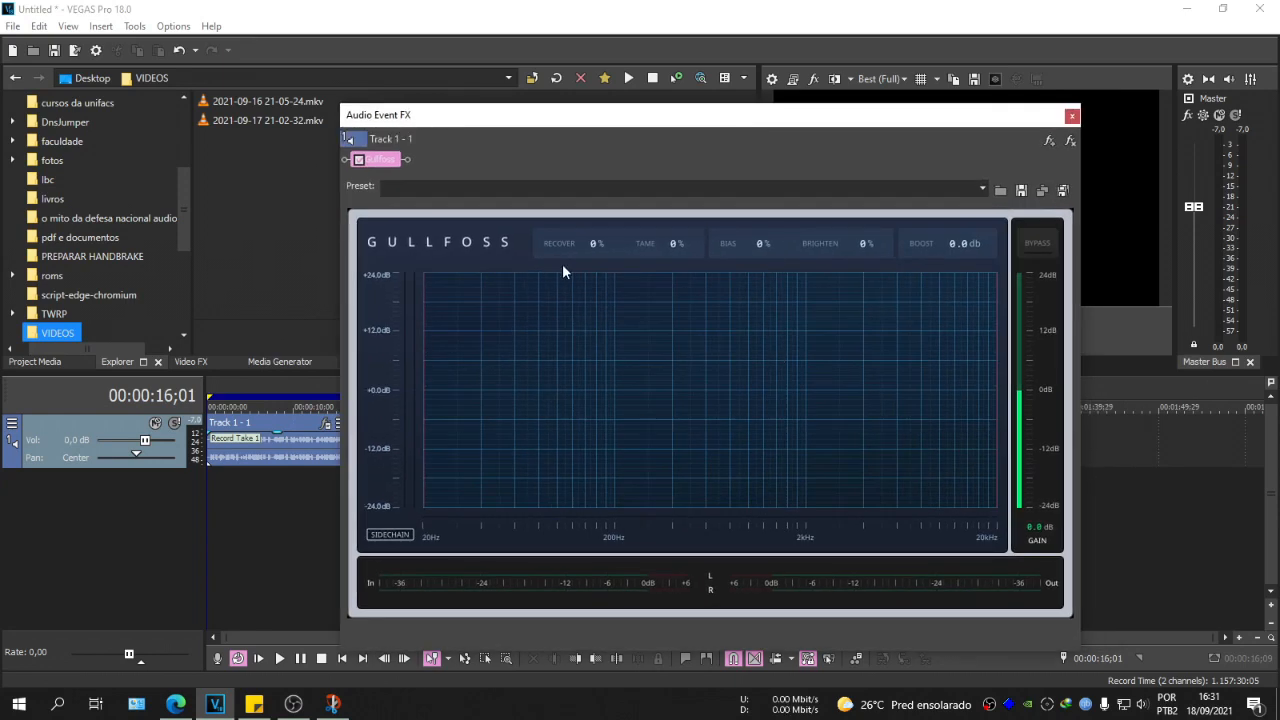
drag(586, 243, 755, 193)
drag(759, 251, 775, 292)
drag(851, 257, 860, 282)
drag(938, 250, 1018, 203)
Audition the take from the start with standard Gullfoss active and bypassed, and pause playback
click(342, 658)
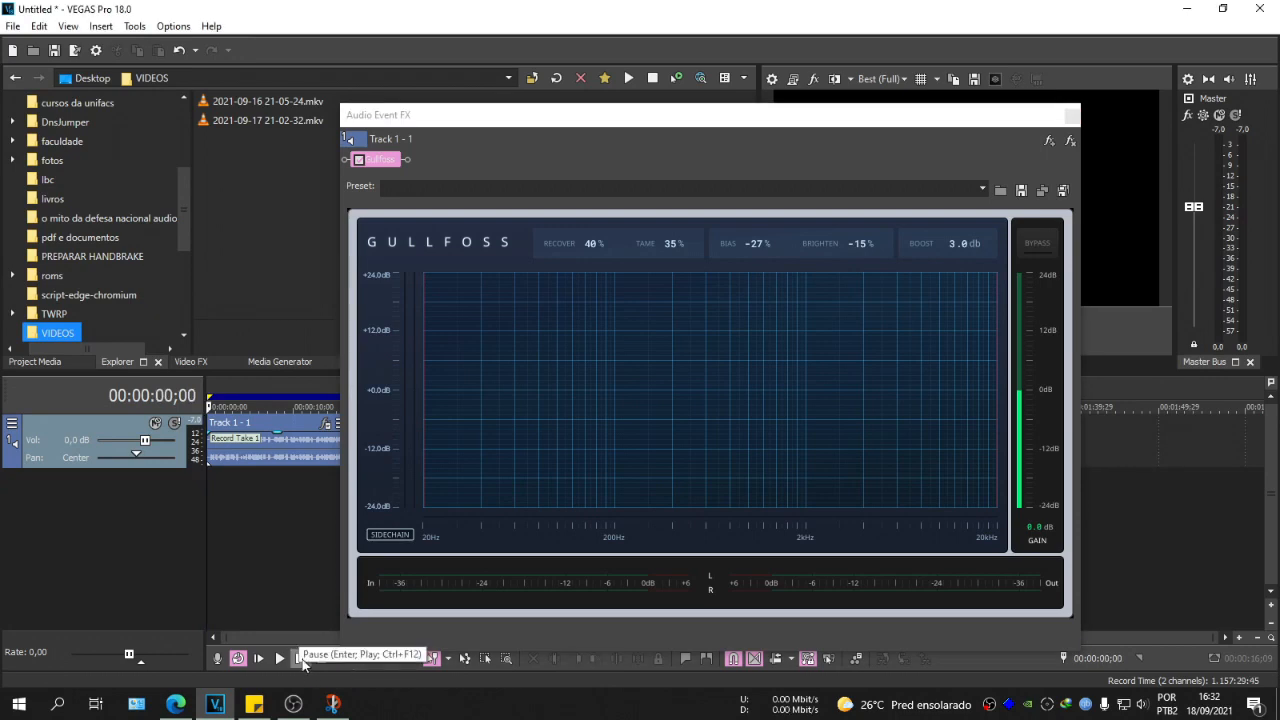
click(300, 660)
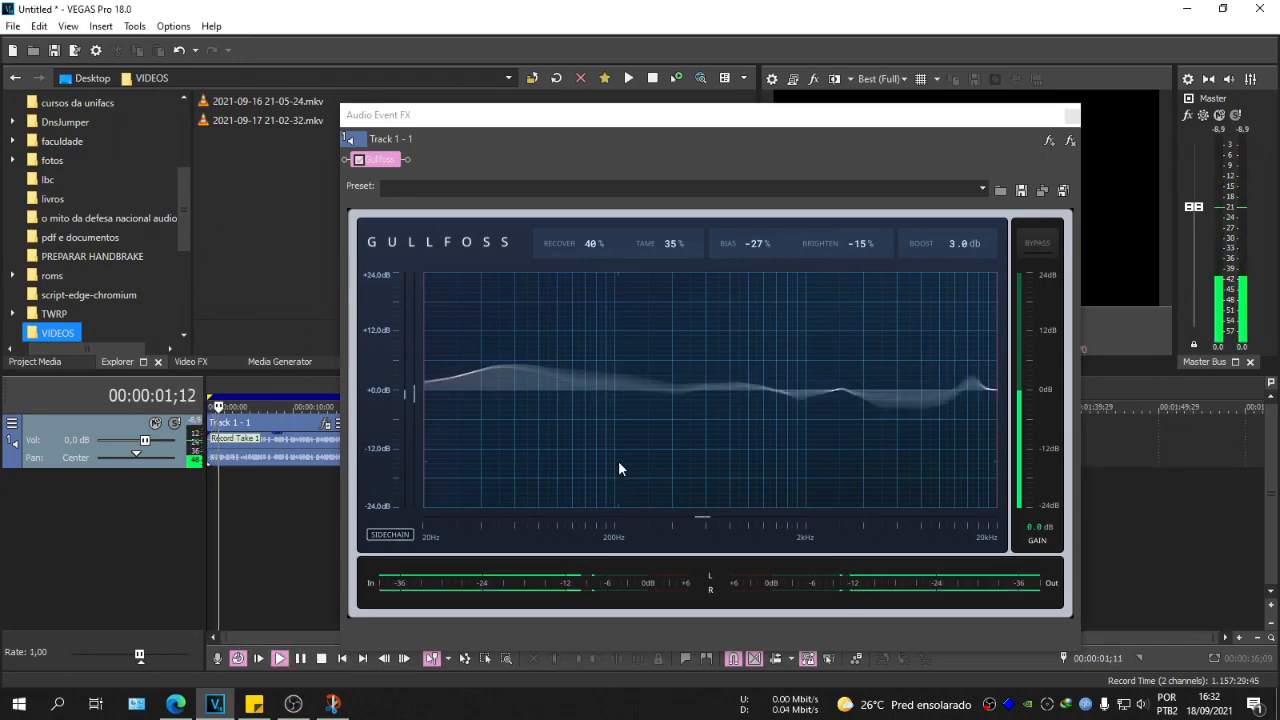
click(1037, 243)
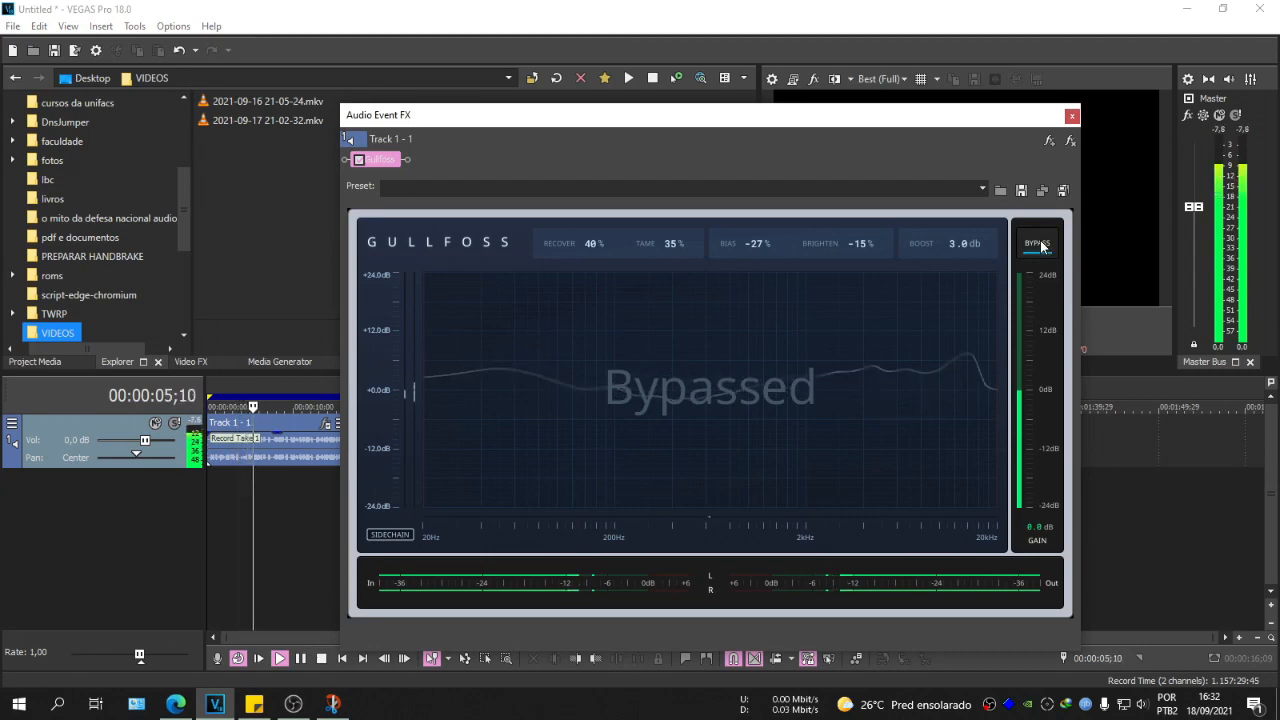
click(1037, 243)
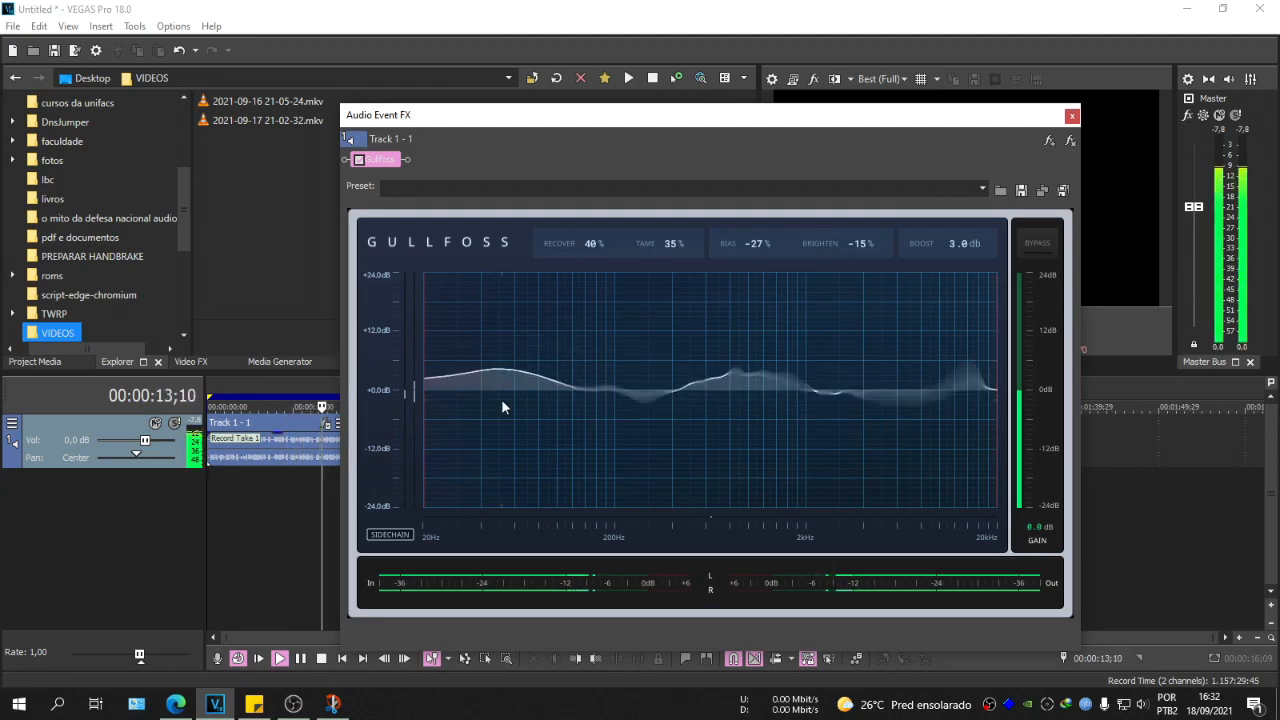
click(300, 658)
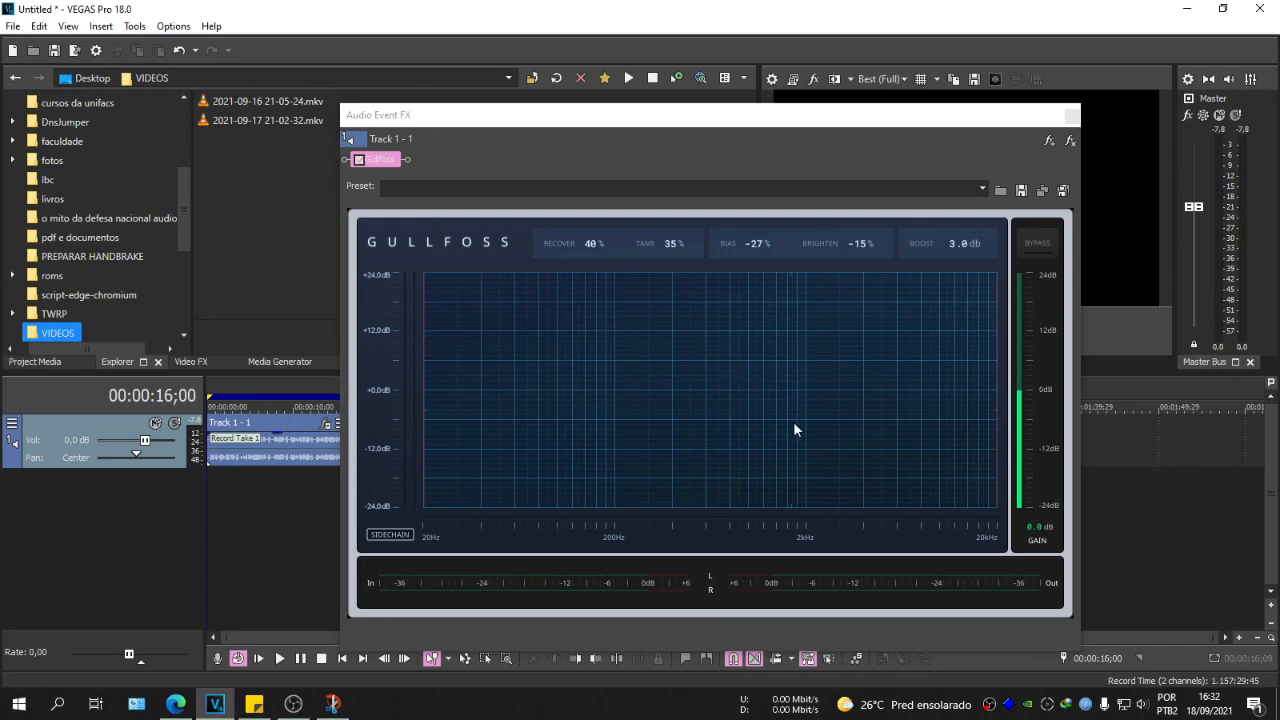
Switch to VSTHost, observe Gullfoss Live processing the live microphone signal, close its editor, and return to VEGAS Pro
click(1009, 704)
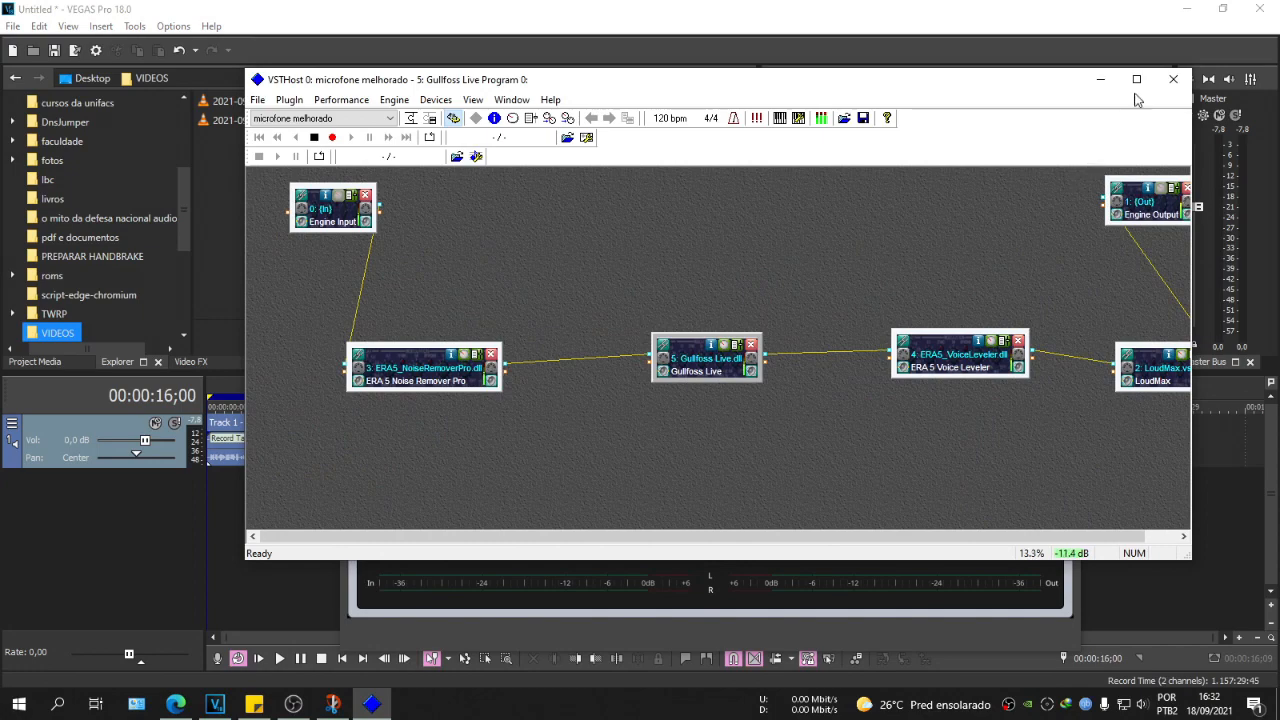
click(1136, 79)
double_click(490, 285)
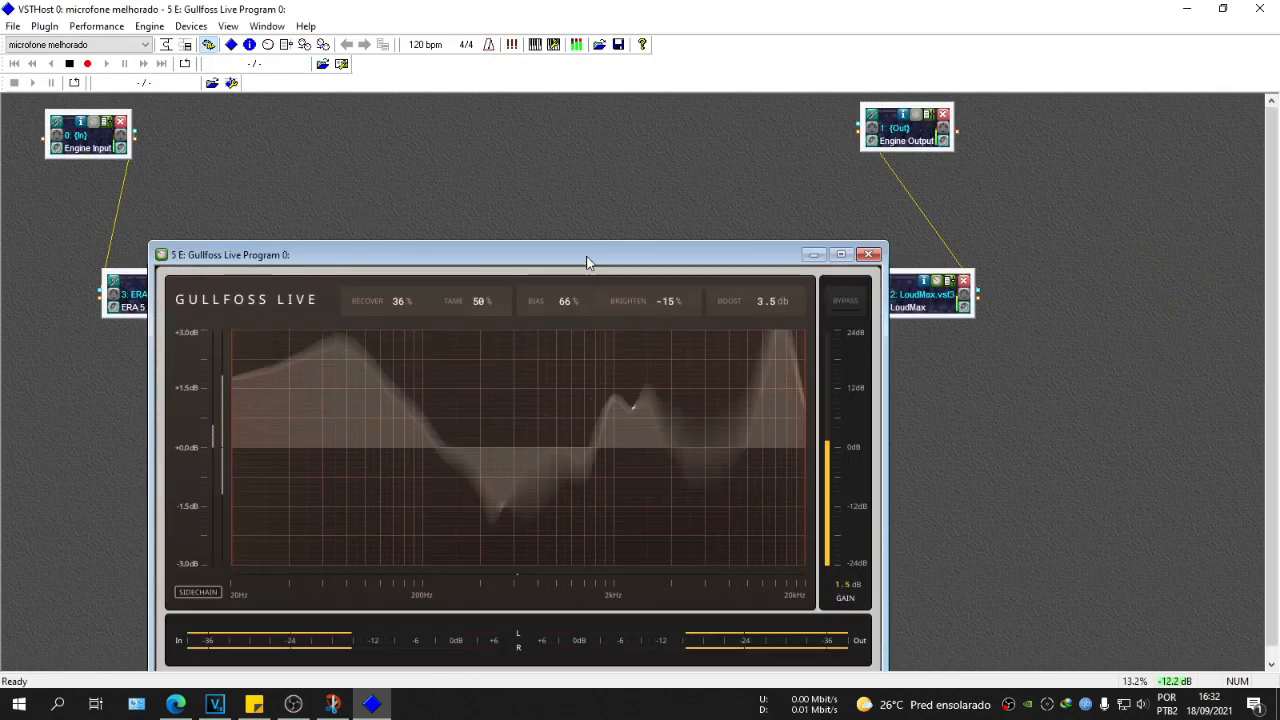
drag(584, 265, 719, 182)
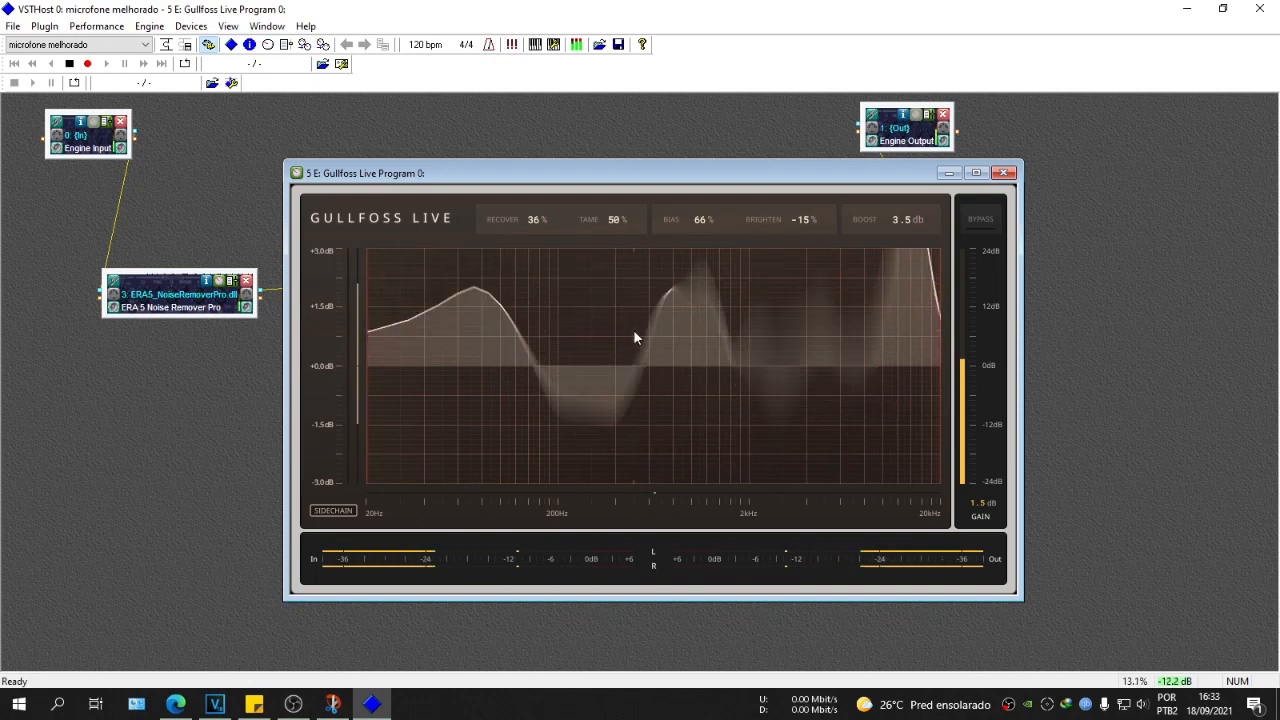
click(1004, 174)
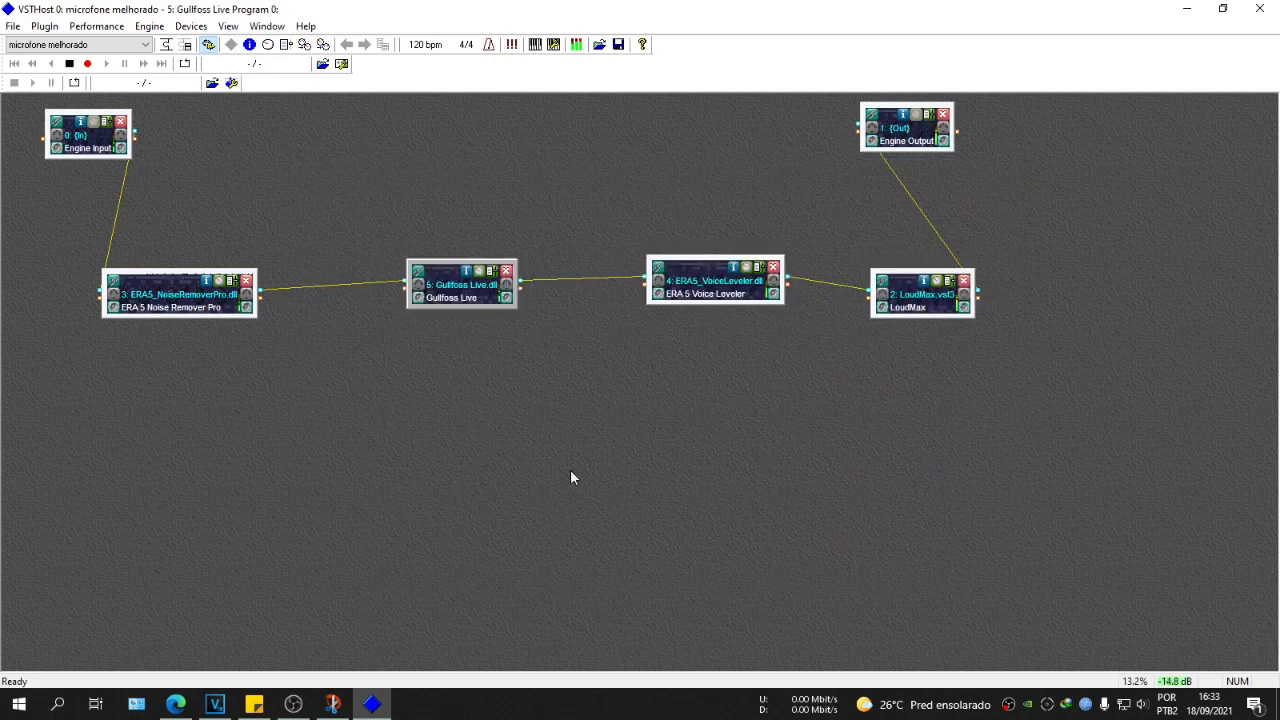
click(222, 706)
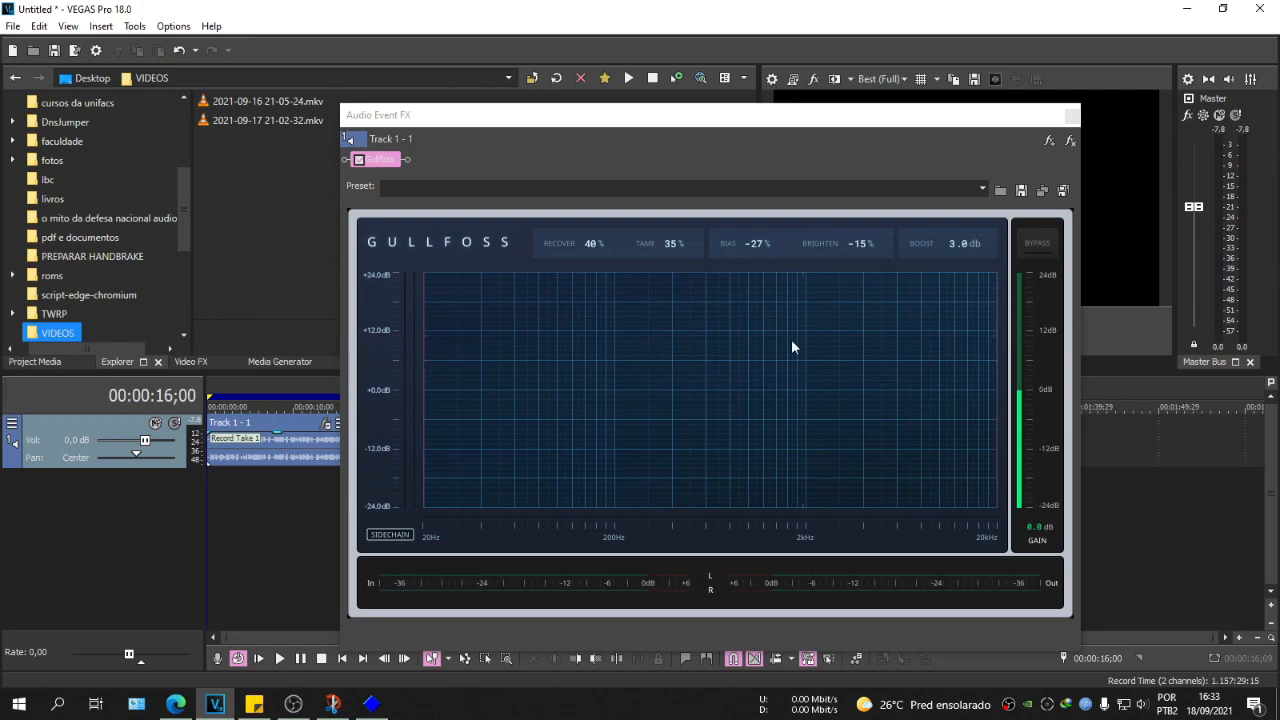
Move the effects window clear of the timeline and select the time range covering the recorded take
drag(532, 122, 640, 114)
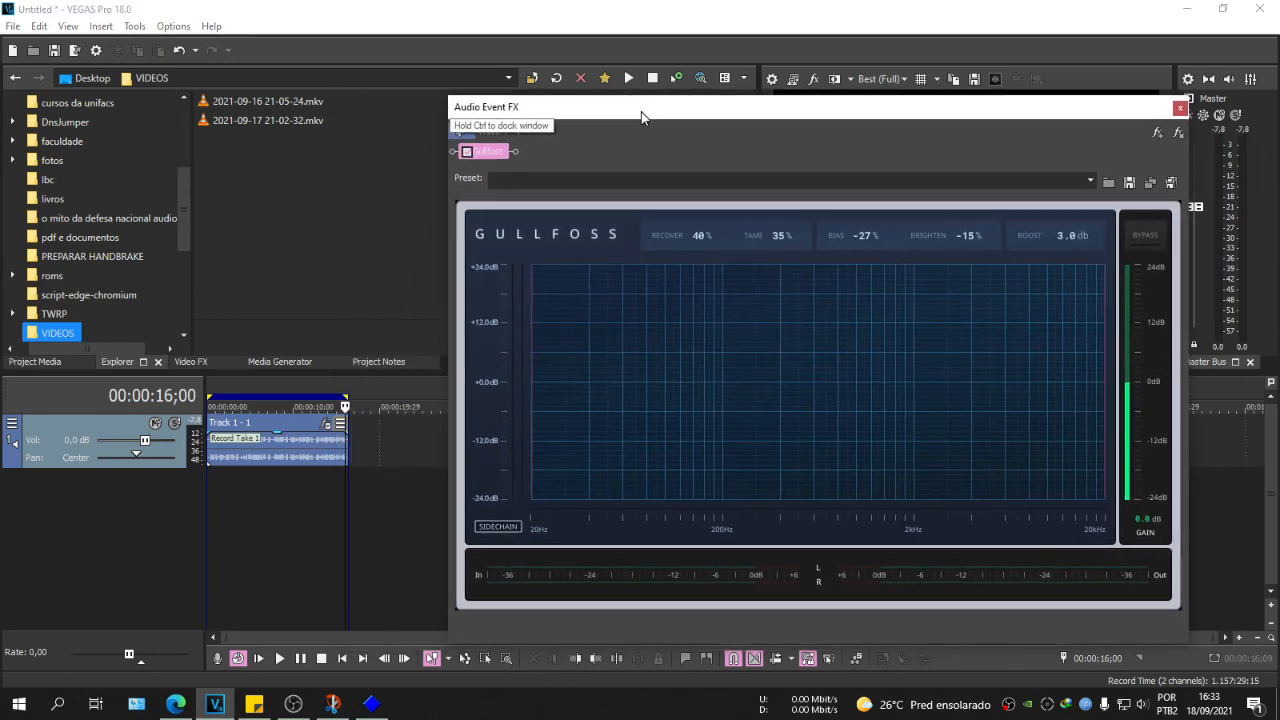
double_click(277, 398)
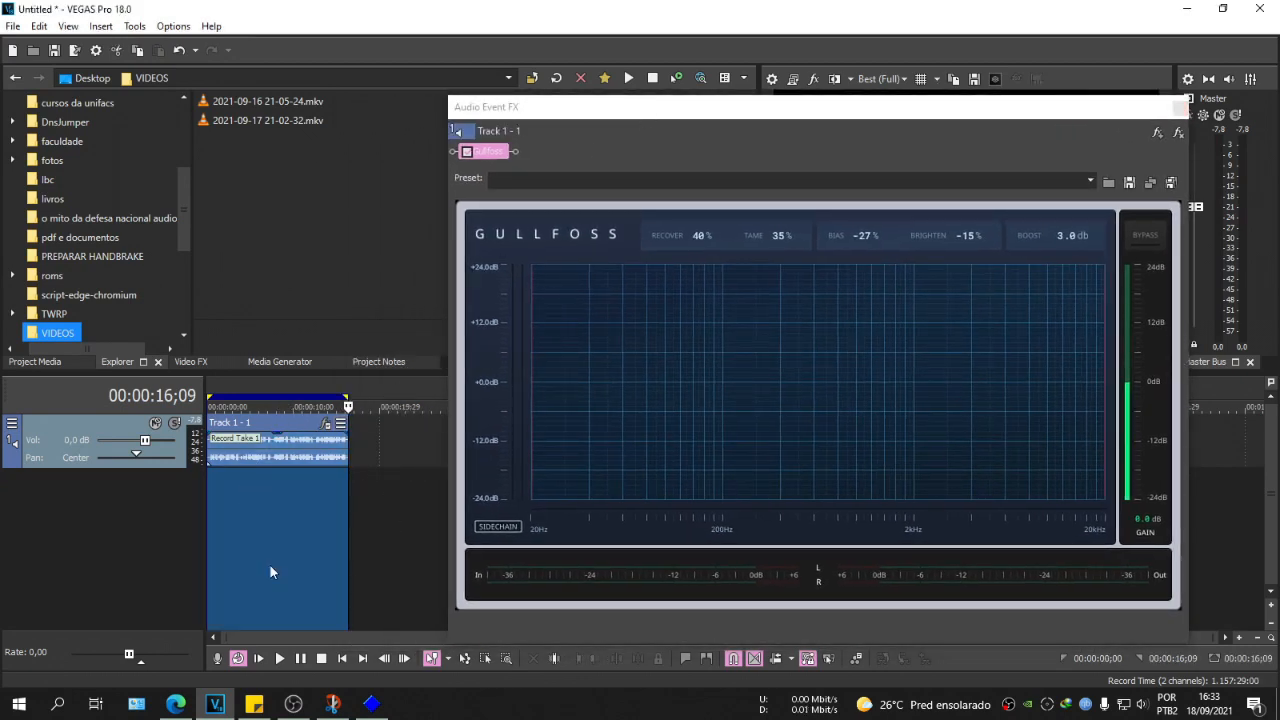
drag(831, 114, 756, 116)
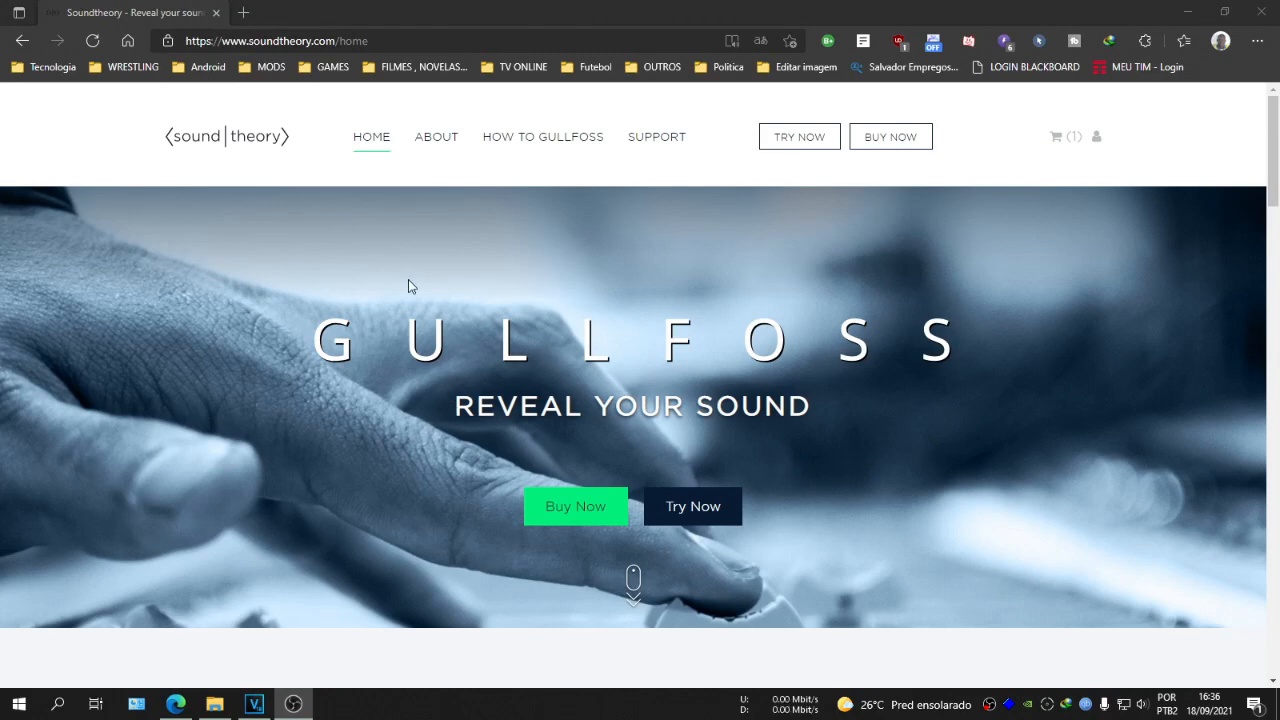
Open the Gullfoss free trial page on the Soundtheory website and review the Tech Specs
click(680, 508)
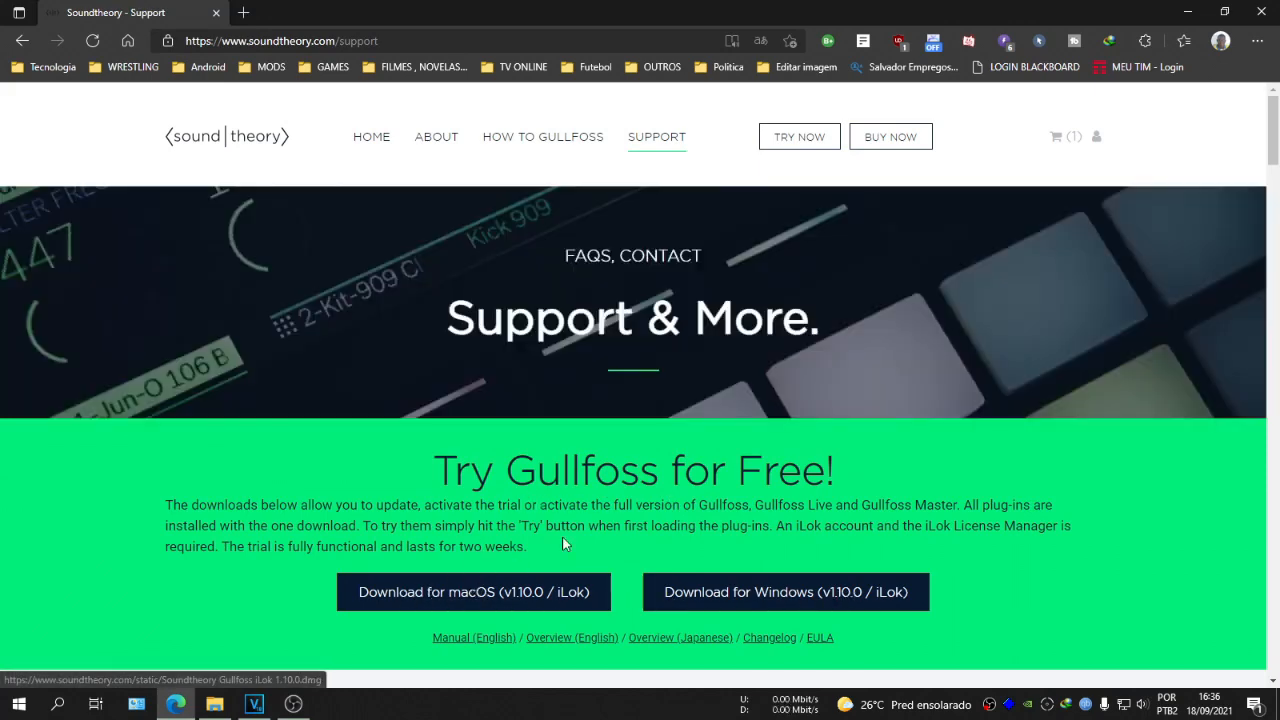
scroll(545, 408, down, 5)
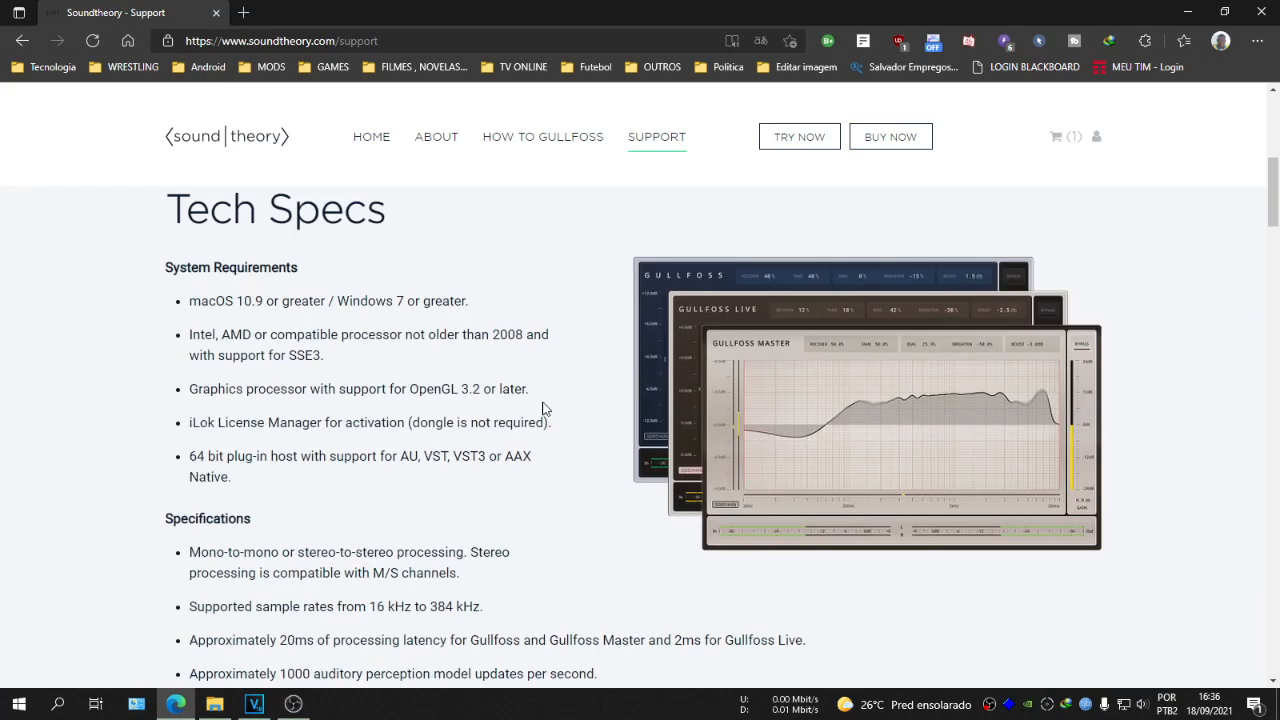
Review the Gullfoss system requirements, specifications and free trial download information on the Soundtheory support page
scroll(537, 417, up, 2)
scroll(523, 451, down, 1)
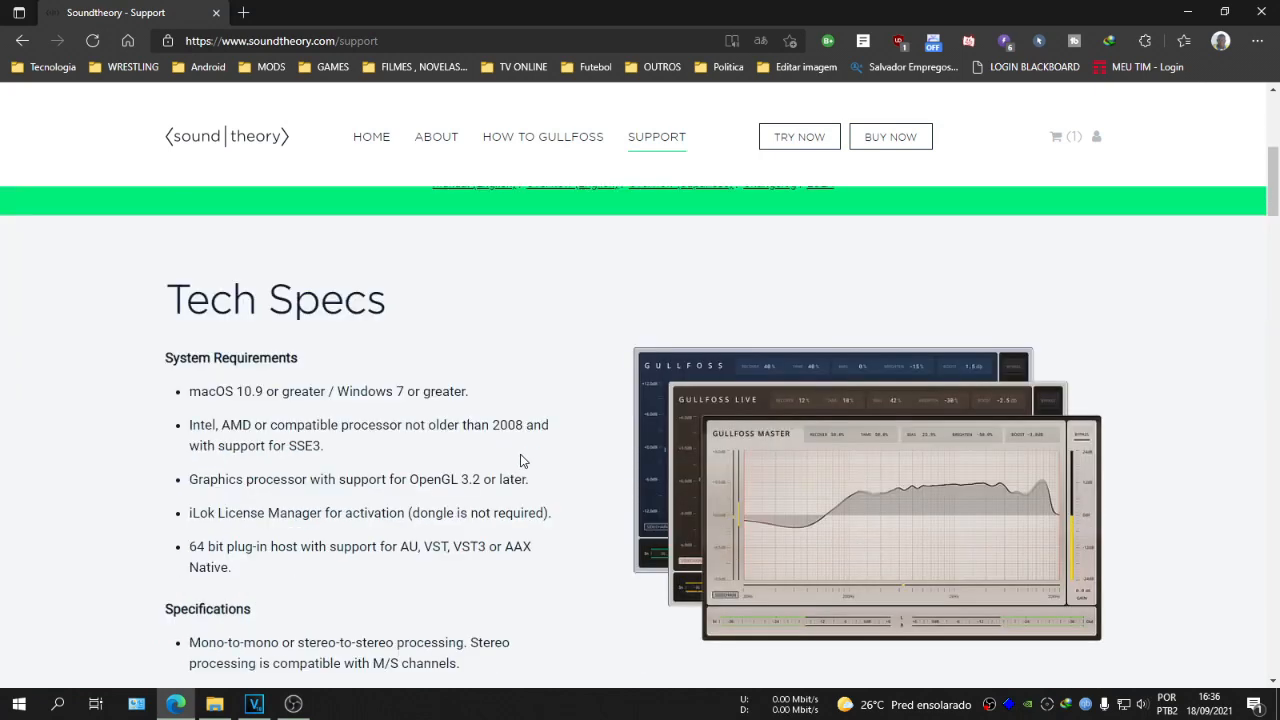
scroll(520, 460, up, 3)
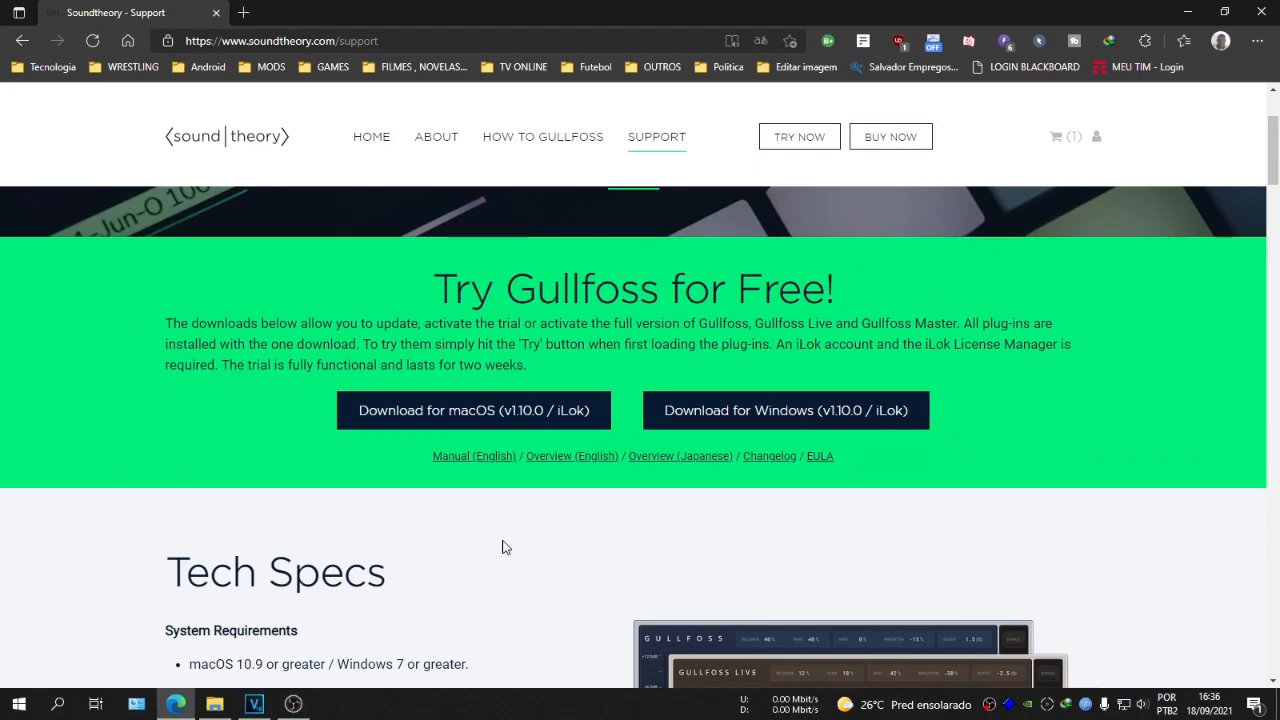
scroll(505, 547, down, 3)
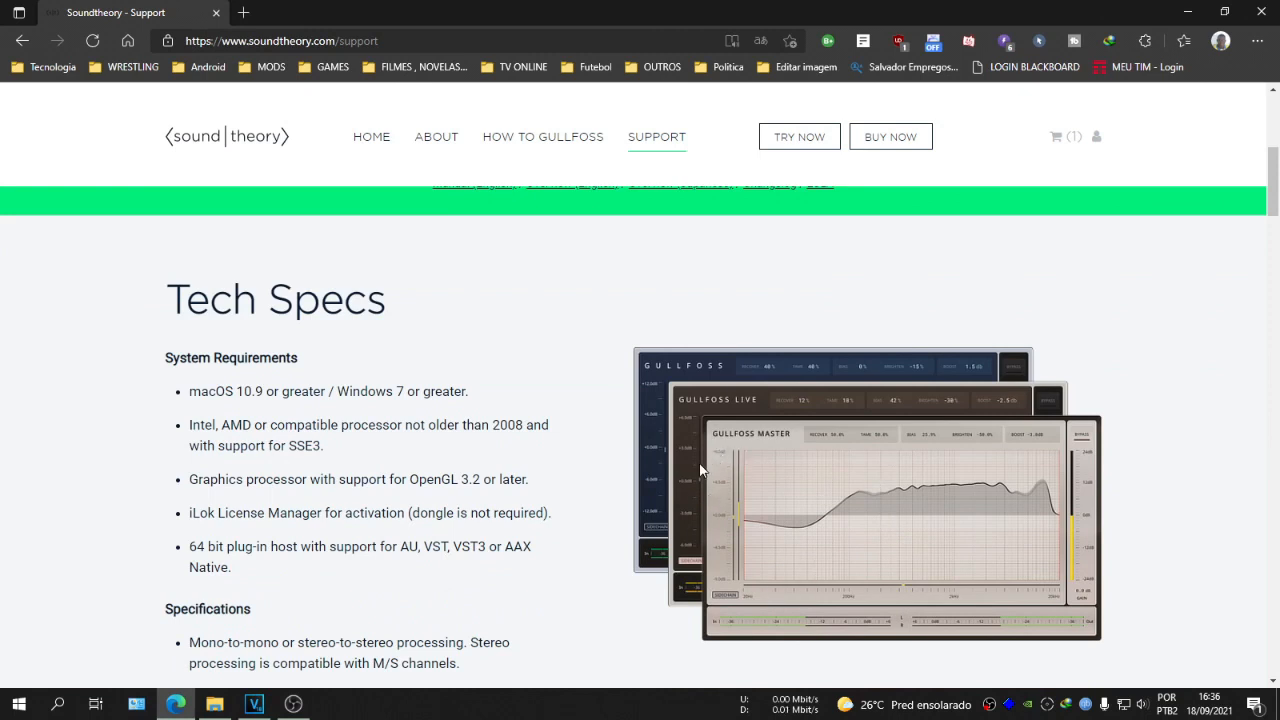
scroll(700, 470, up, 5)
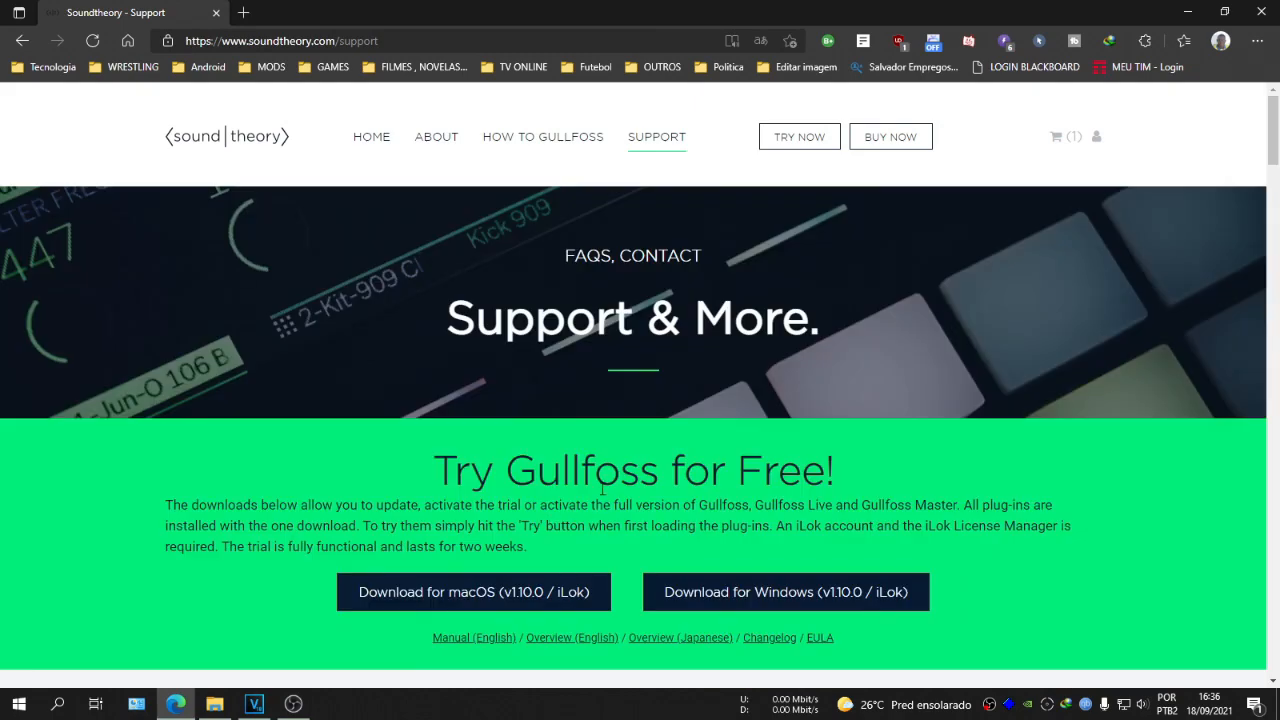
scroll(578, 510, down, 5)
scroll(449, 480, down, 2)
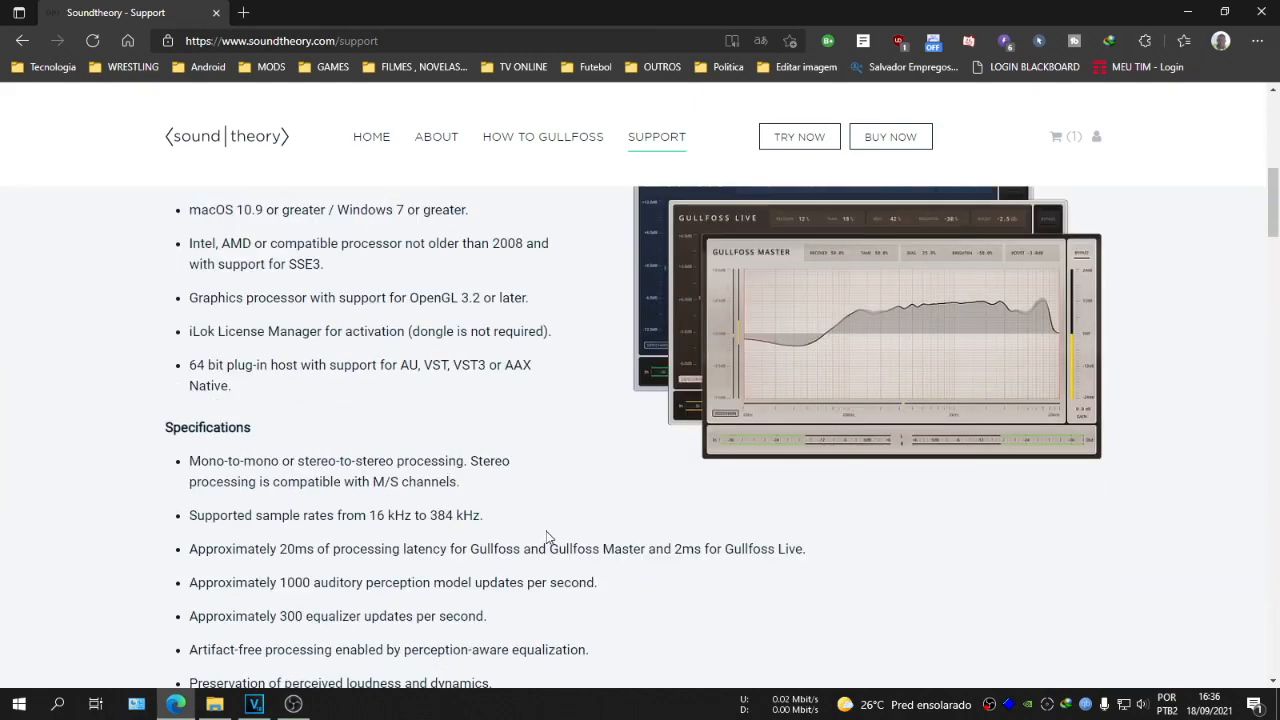
scroll(548, 537, down, 3)
scroll(521, 500, up, 10)
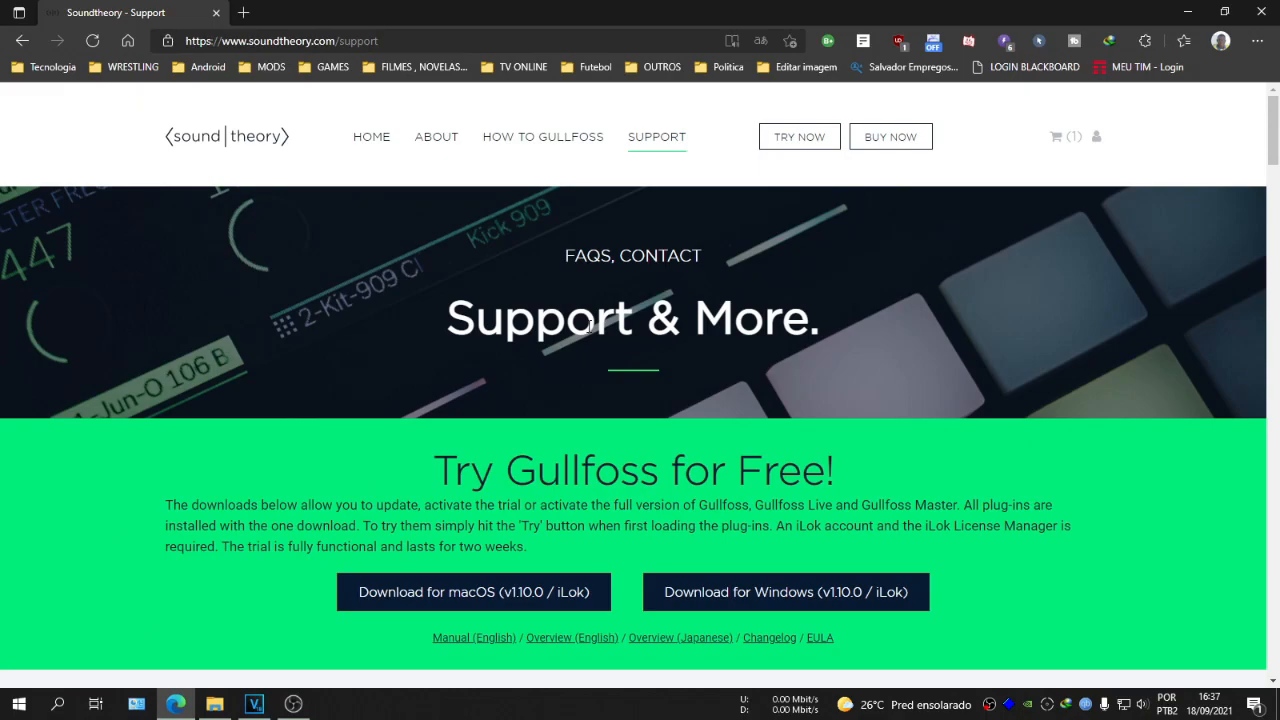
Switch to VEGAS Pro and inspect the default VST search folder in the VST Effects preferences, including its folder browser
click(254, 704)
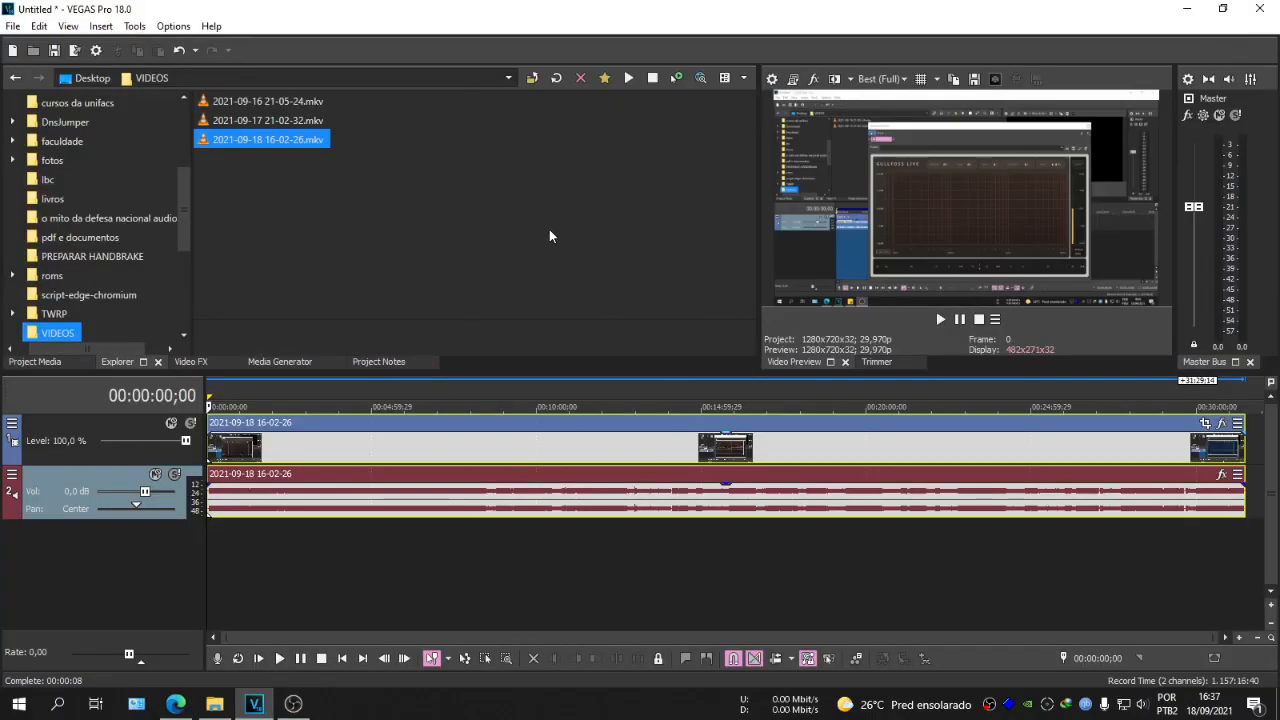
click(173, 26)
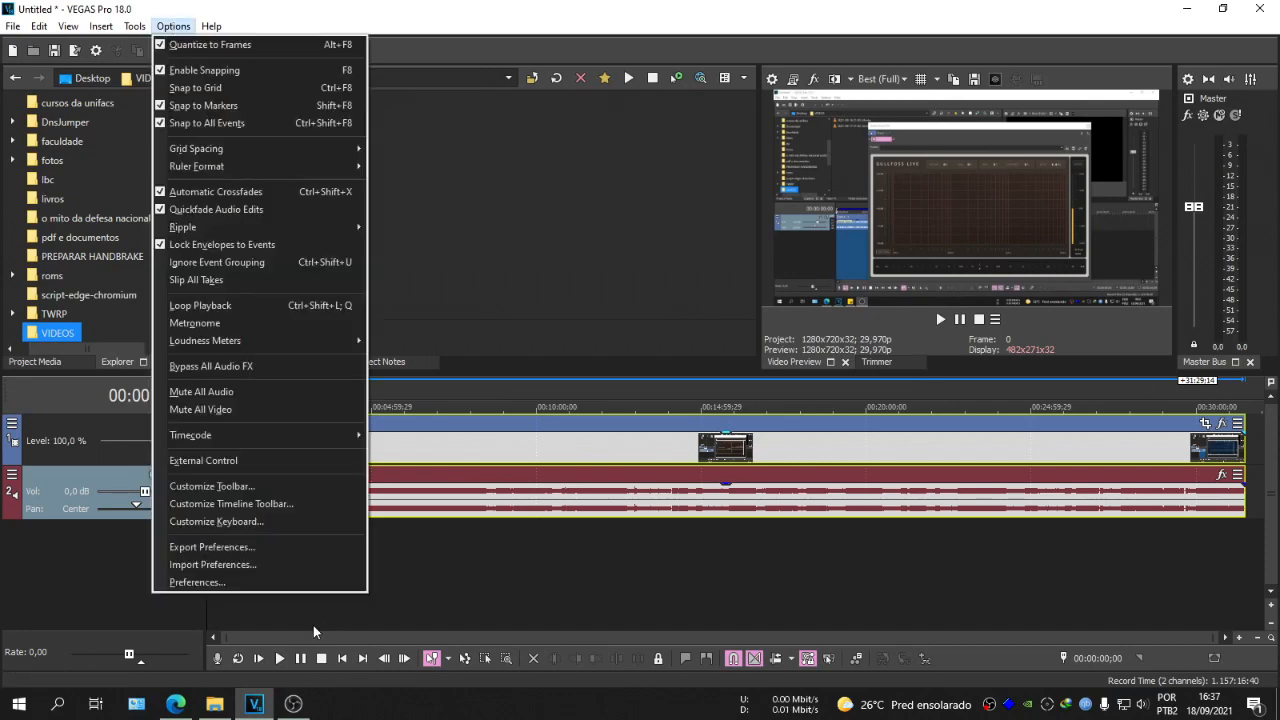
click(197, 582)
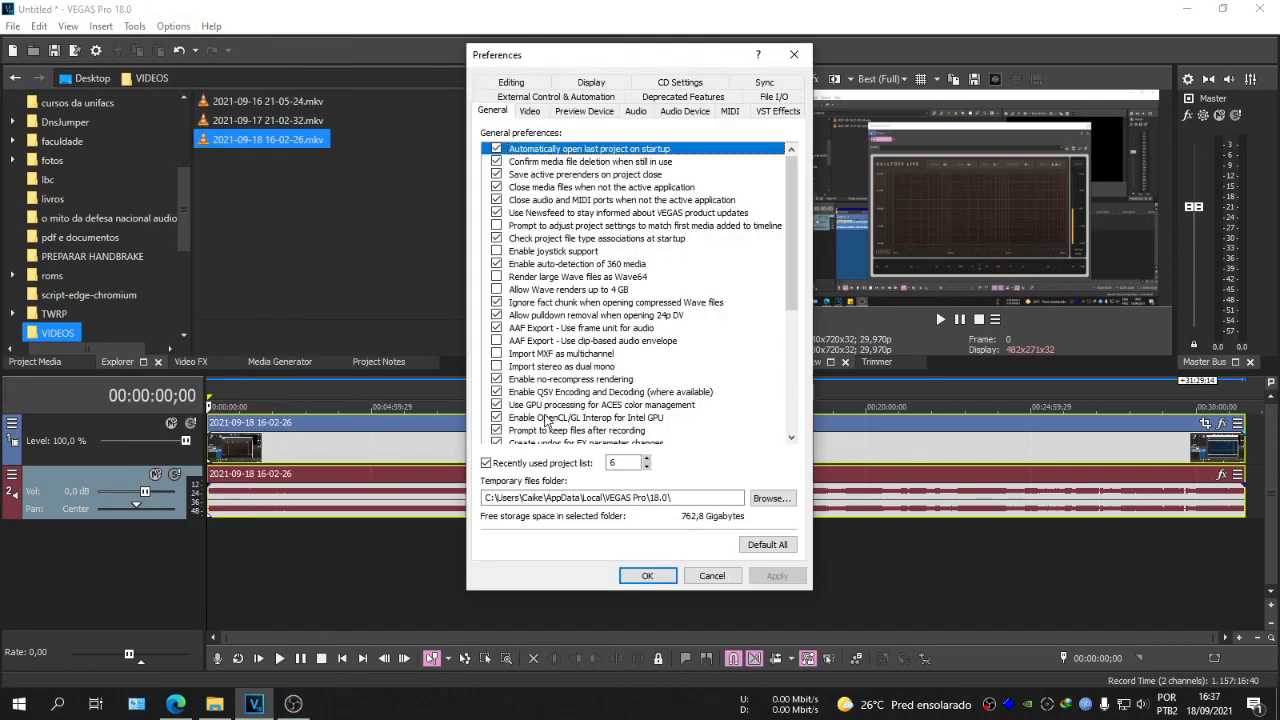
click(777, 111)
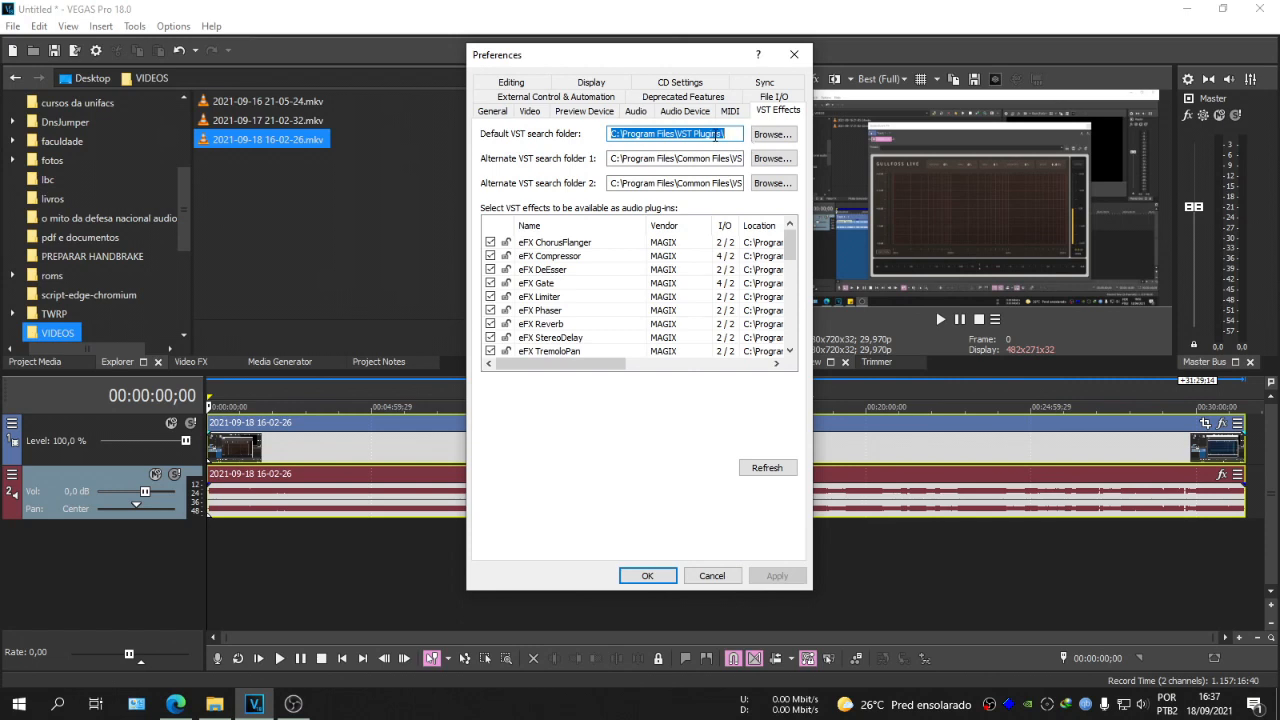
click(647, 131)
click(772, 134)
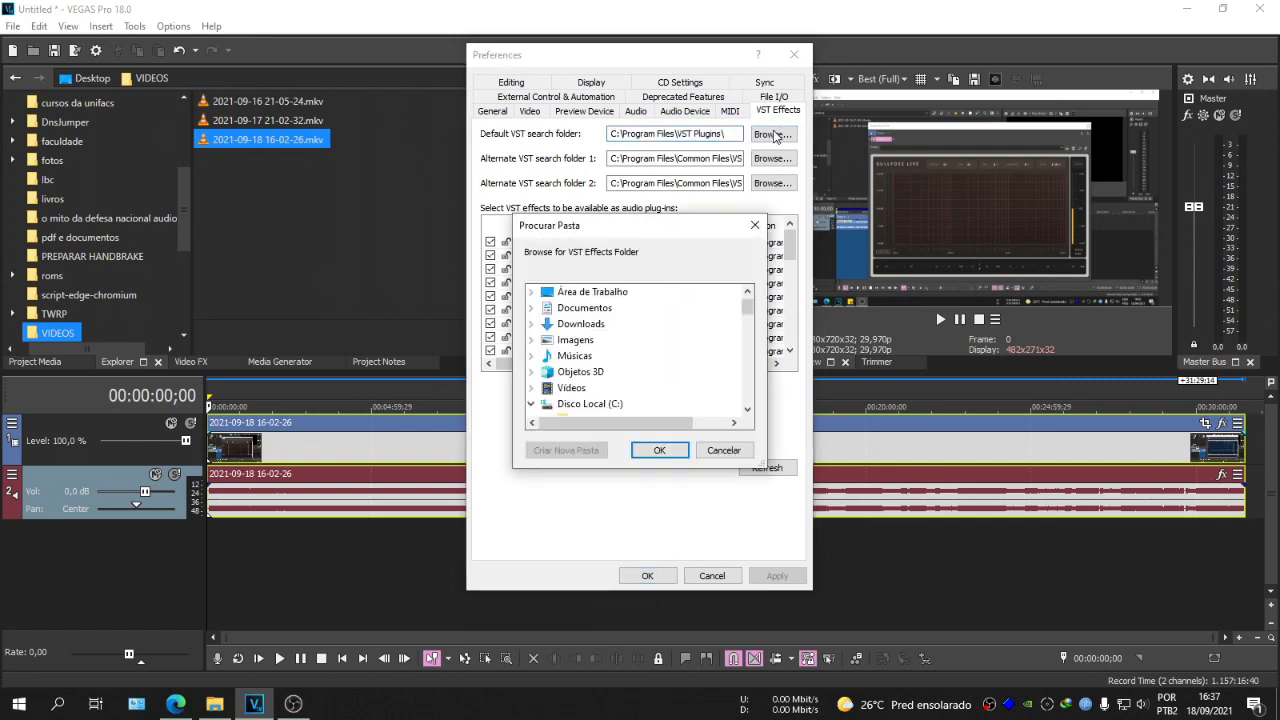
click(724, 450)
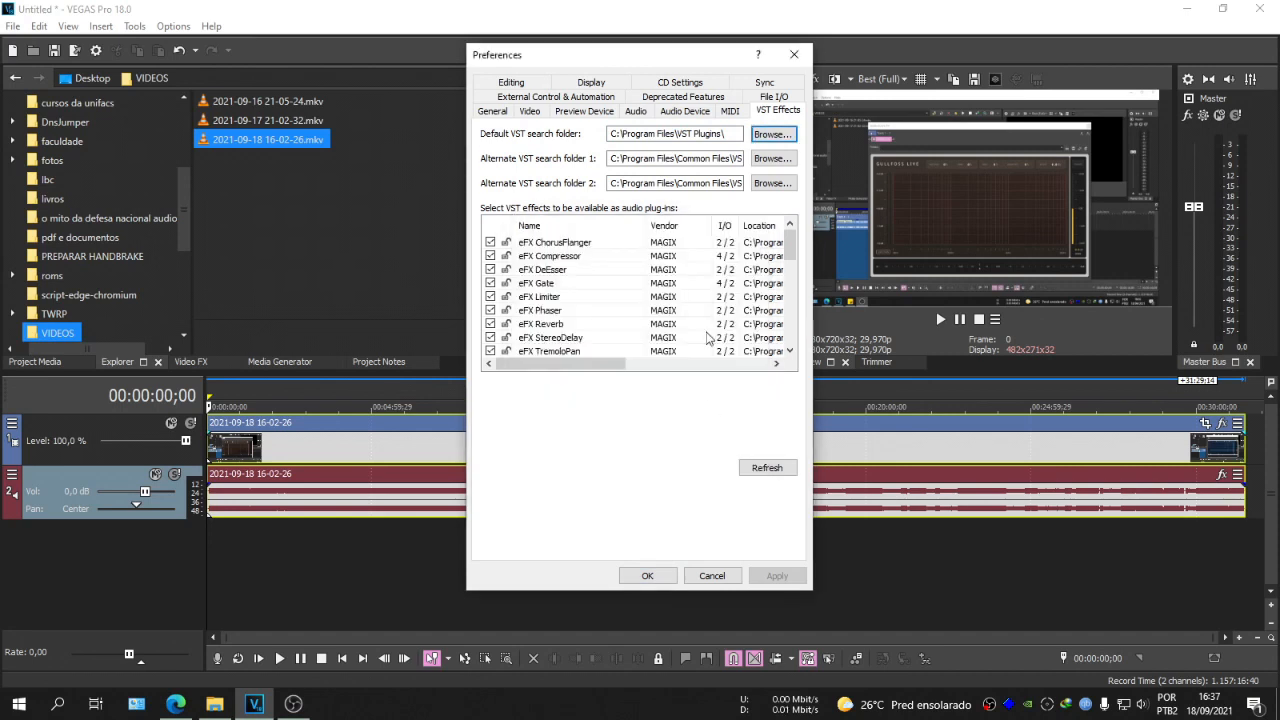
drag(622, 136, 684, 139)
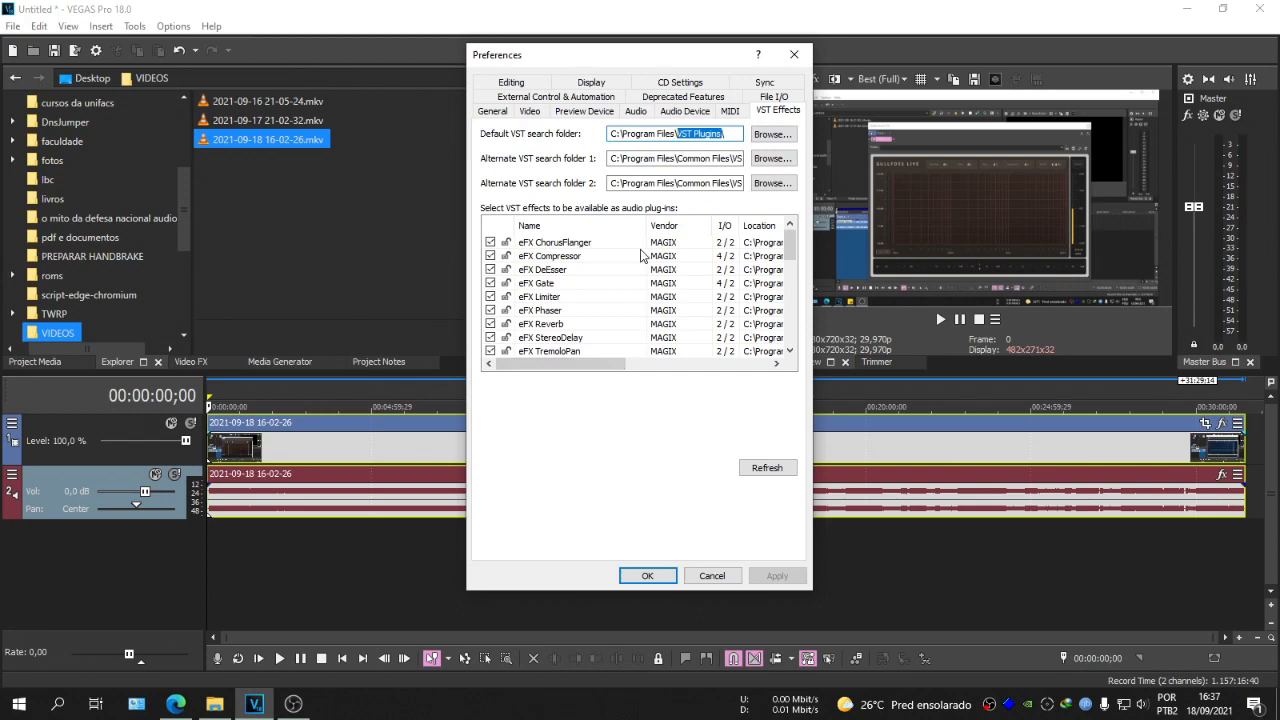
Look through the list of available VST effects for the Gullfoss plug-ins and smartEQ3, and return to the list's start
scroll(625, 286, down, 8)
scroll(618, 291, down, 1)
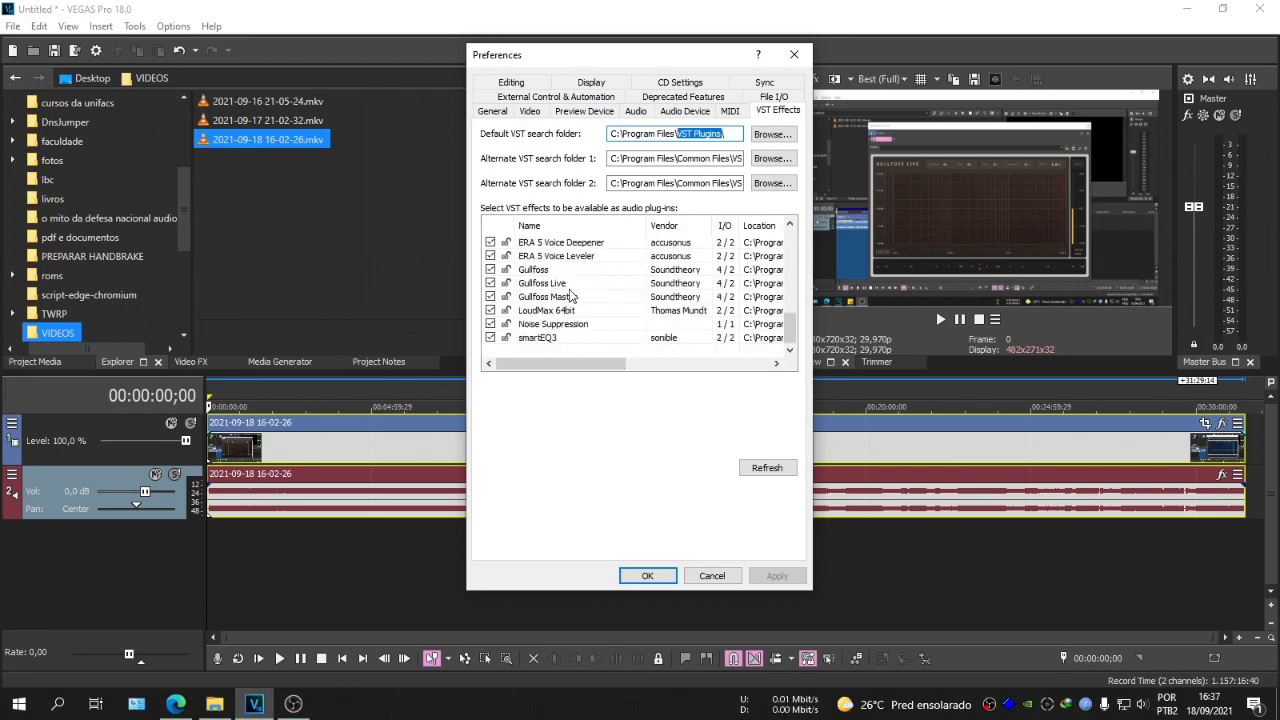
click(704, 271)
mouse_move(618, 366)
mouse_down()
mouse_move(695, 368)
mouse_move(618, 366)
mouse_up()
click(626, 283)
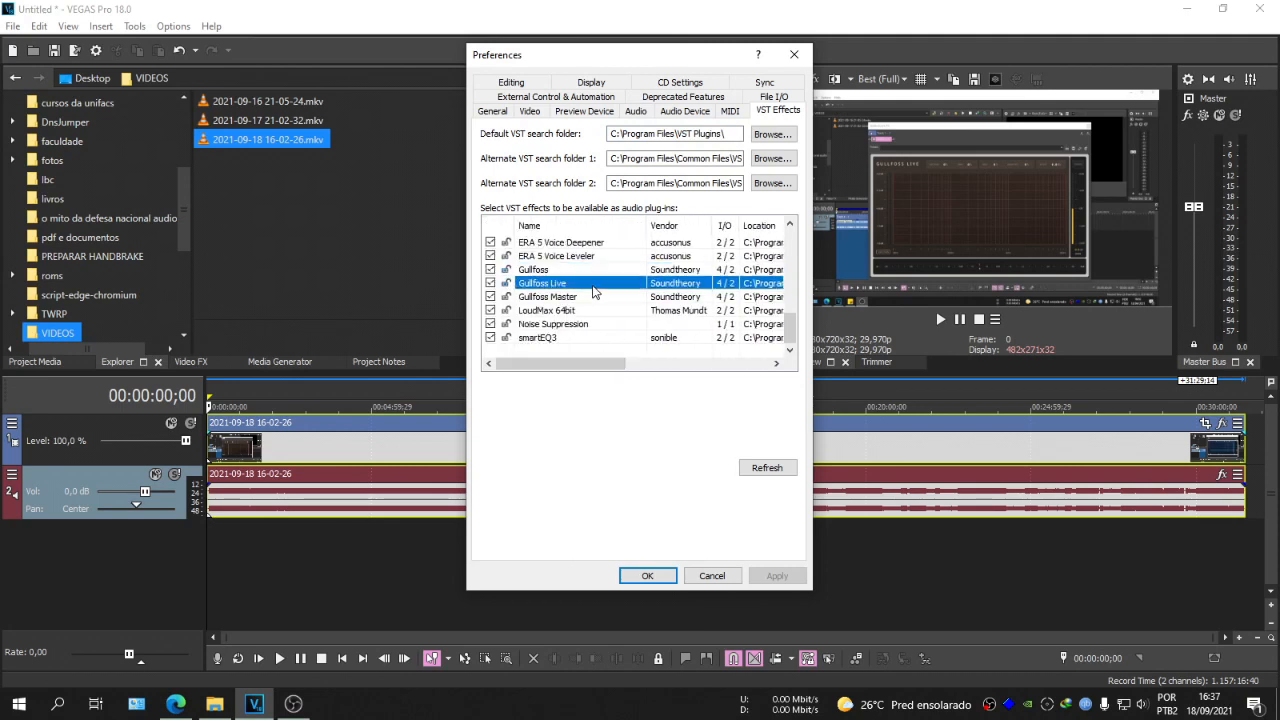
click(733, 132)
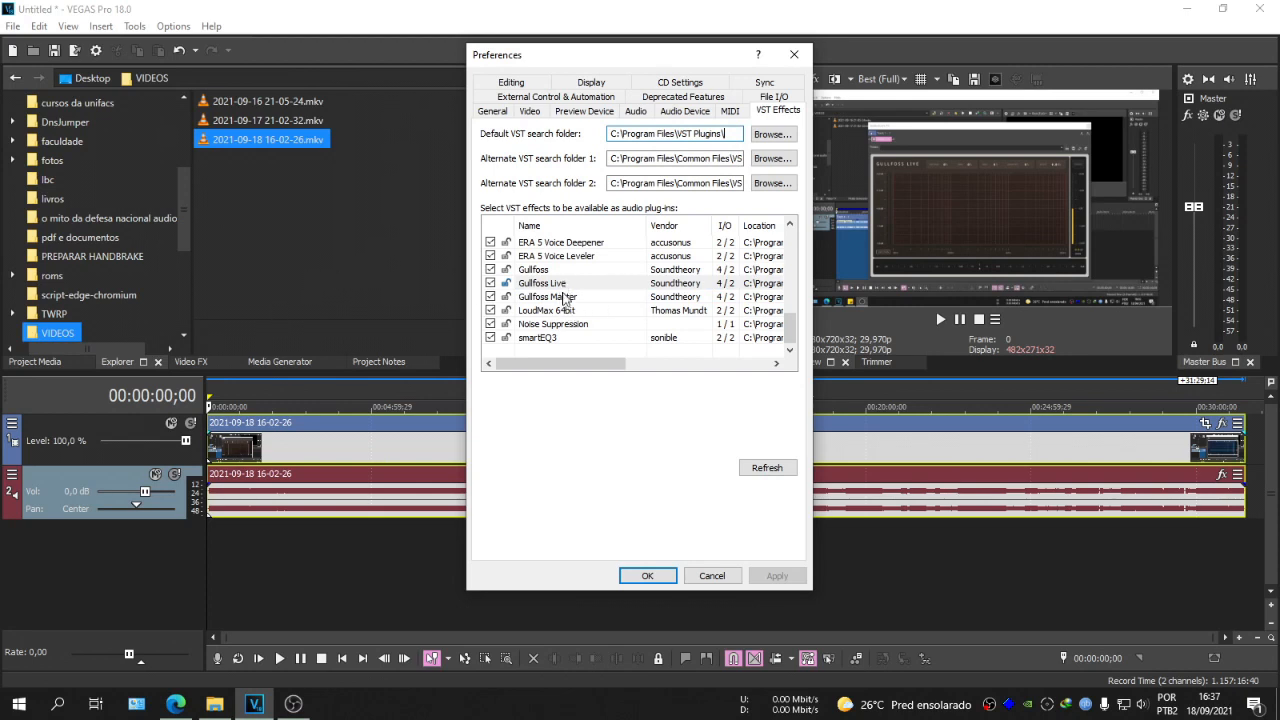
click(560, 338)
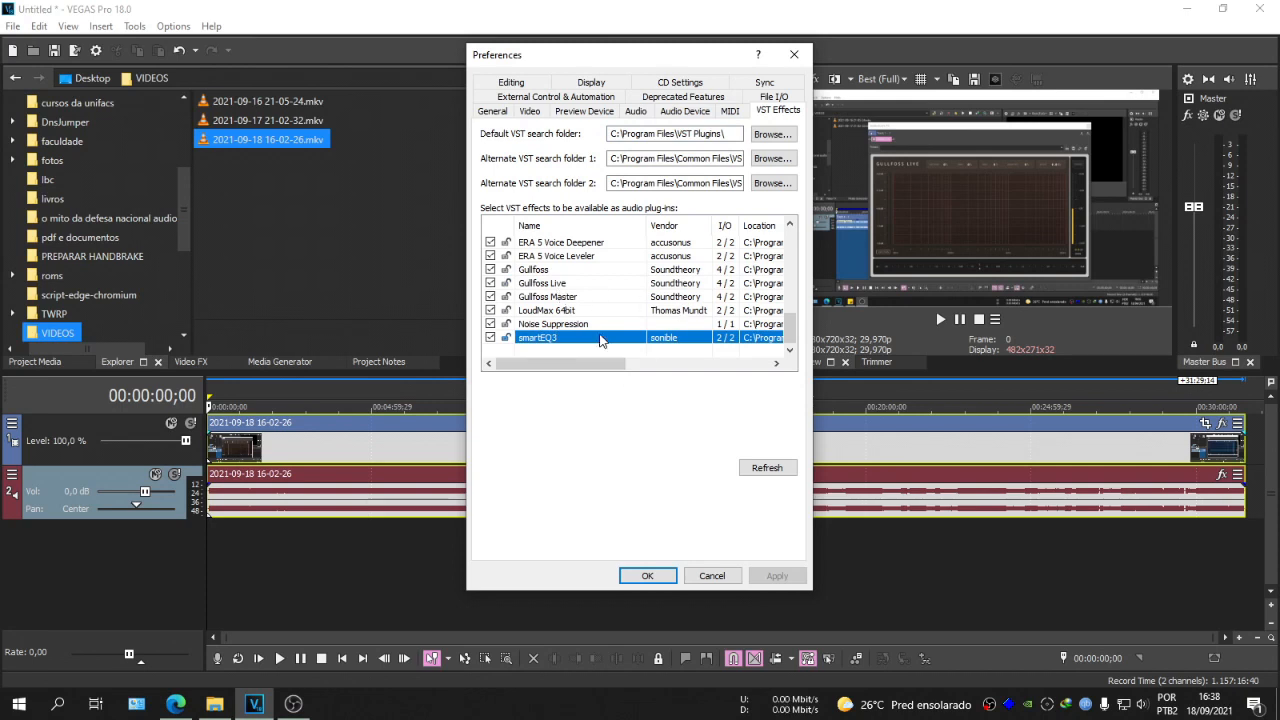
scroll(562, 297, up, 10)
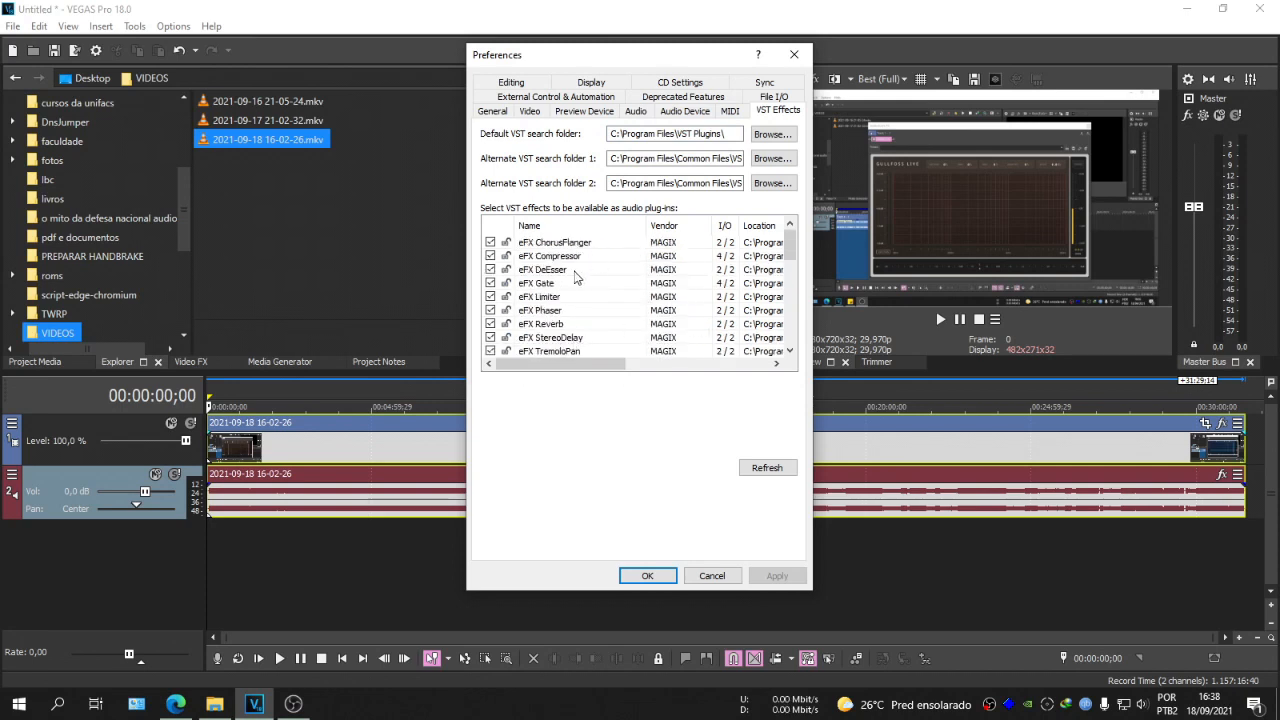